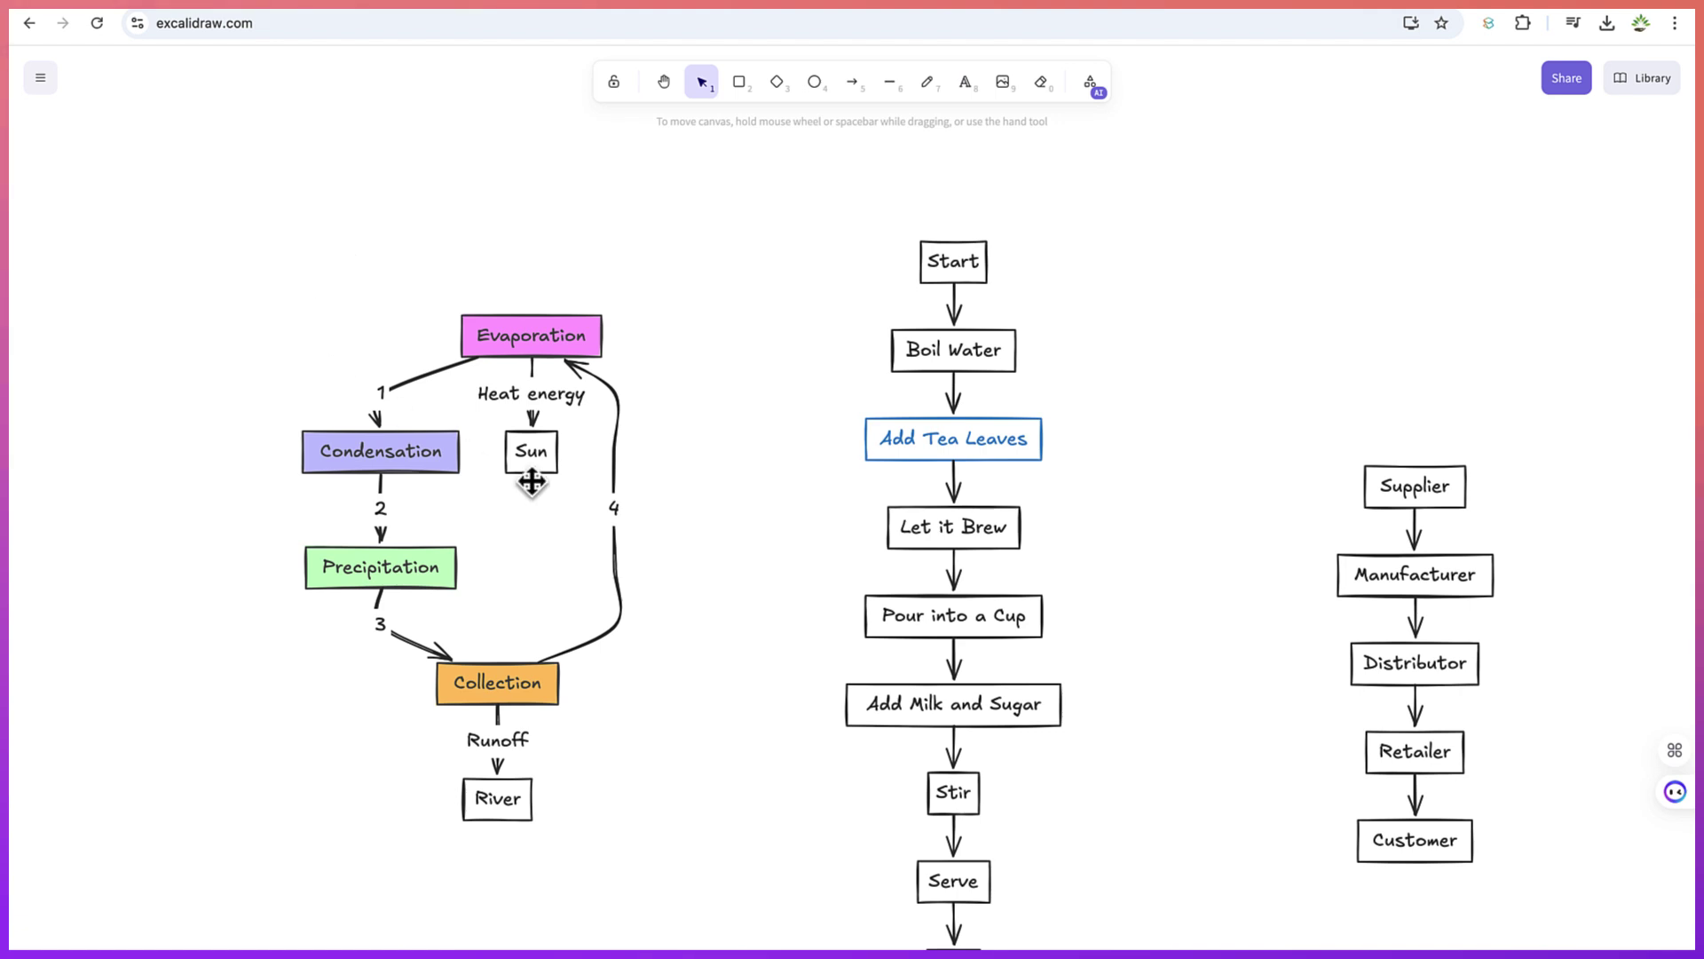
# Step: Pan and scroll around the canvas to look over the existing flowcharts
pyautogui.scroll(3, 555, 481)
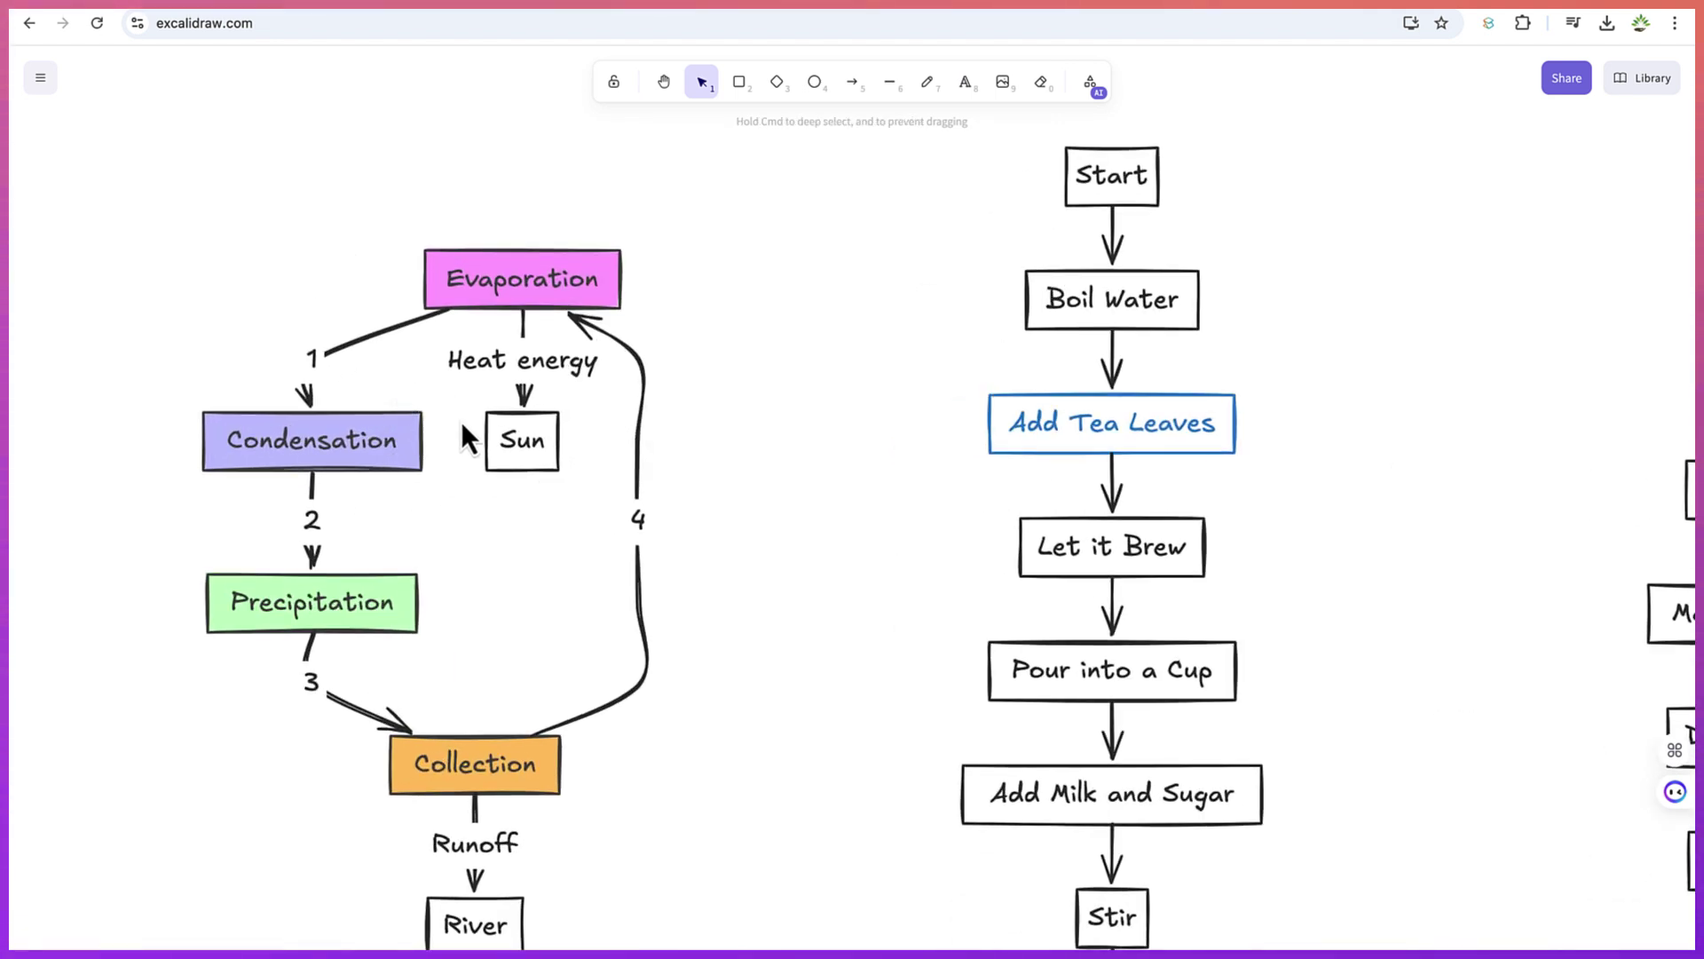
pyautogui.click(666, 87)
pyautogui.moveTo(555, 373)
pyautogui.mouseDown()
pyautogui.moveTo(480, 233)
pyautogui.moveTo(411, 386)
pyautogui.moveTo(761, 343)
pyautogui.moveTo(578, 385)
pyautogui.mouseUp()
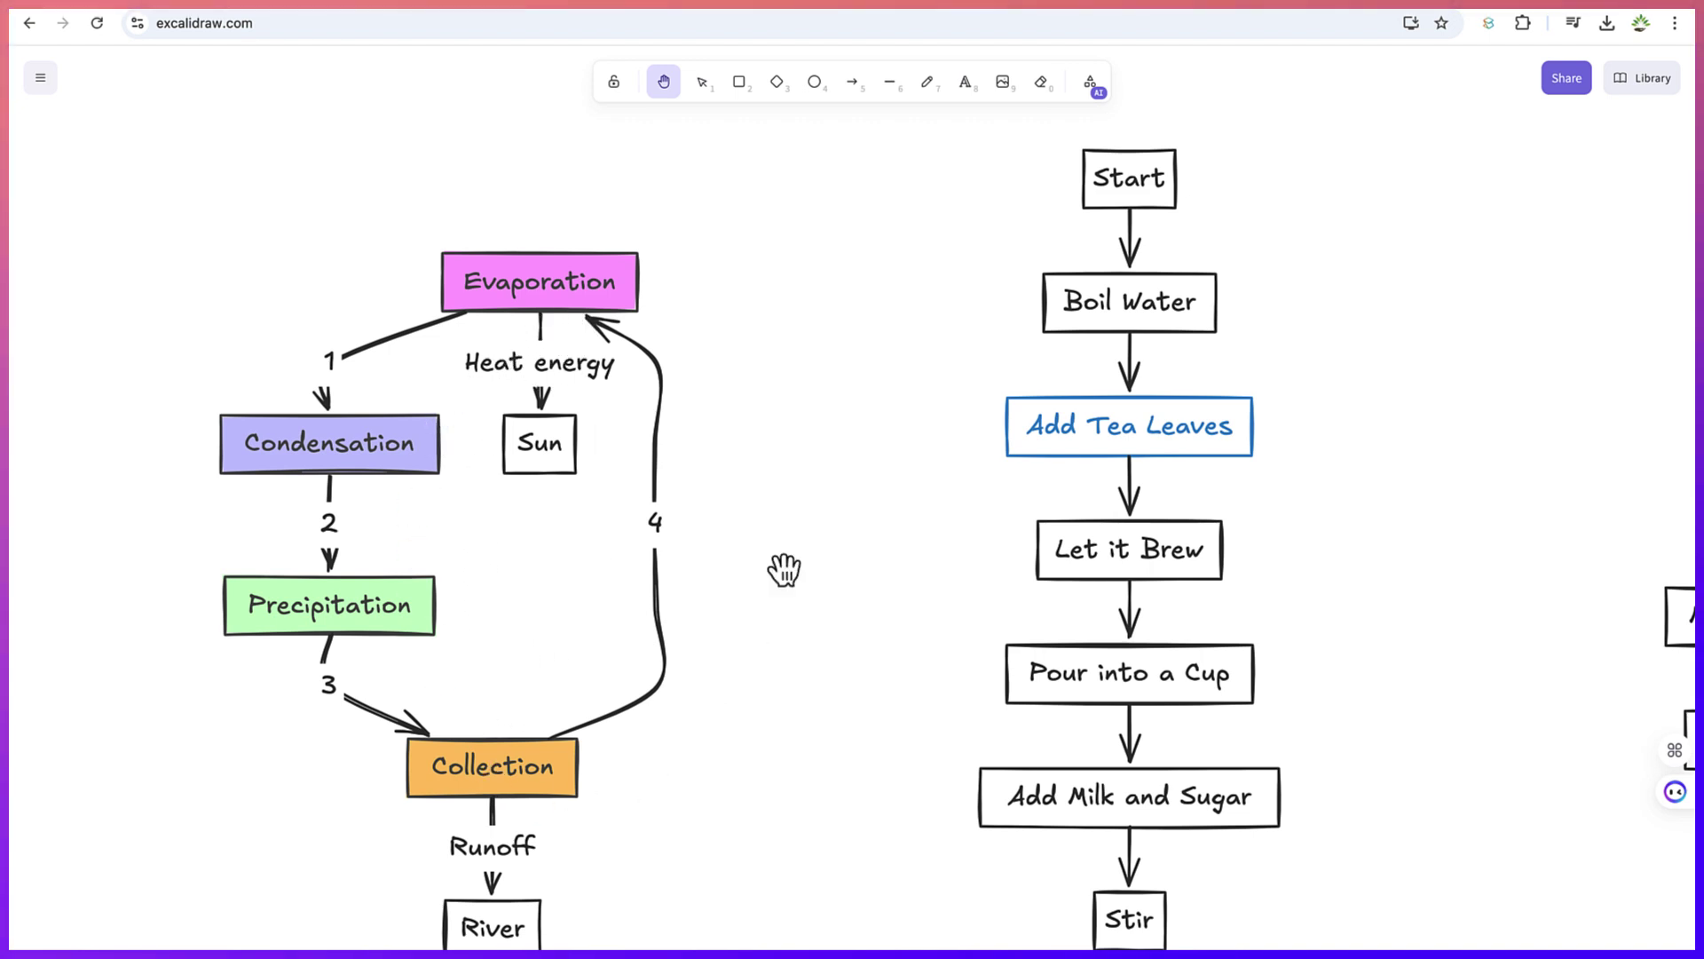
pyautogui.moveTo(930, 489); pyautogui.dragTo(654, 430)
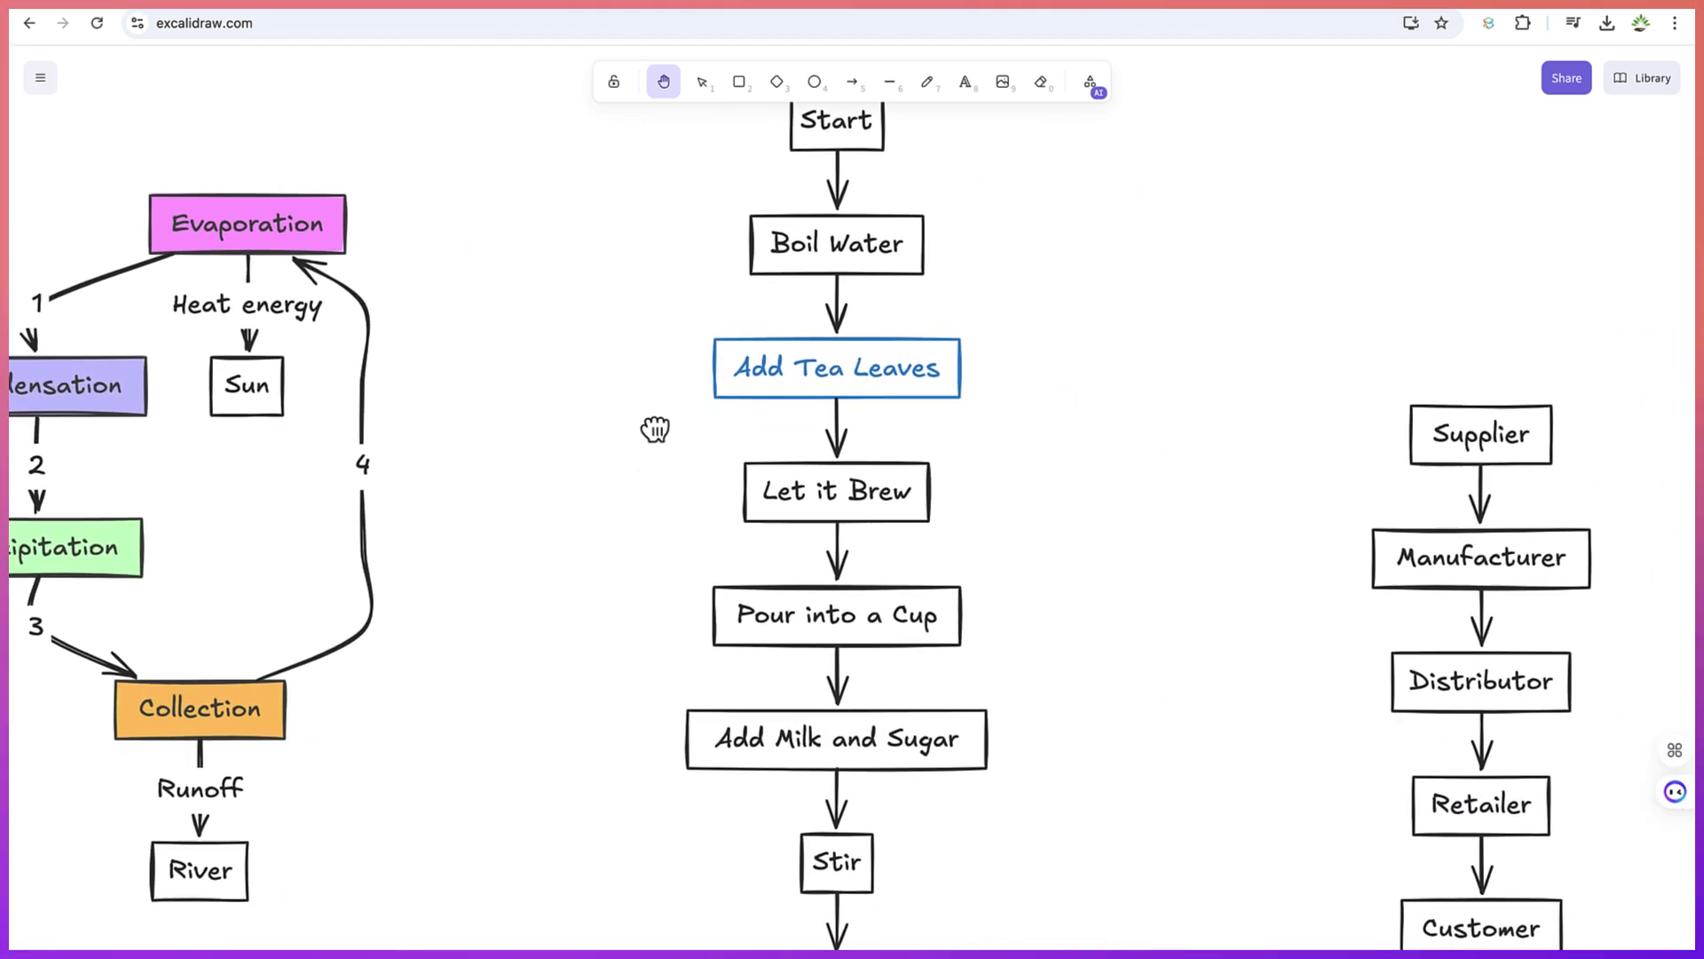
pyautogui.scroll(-2, 731, 654)
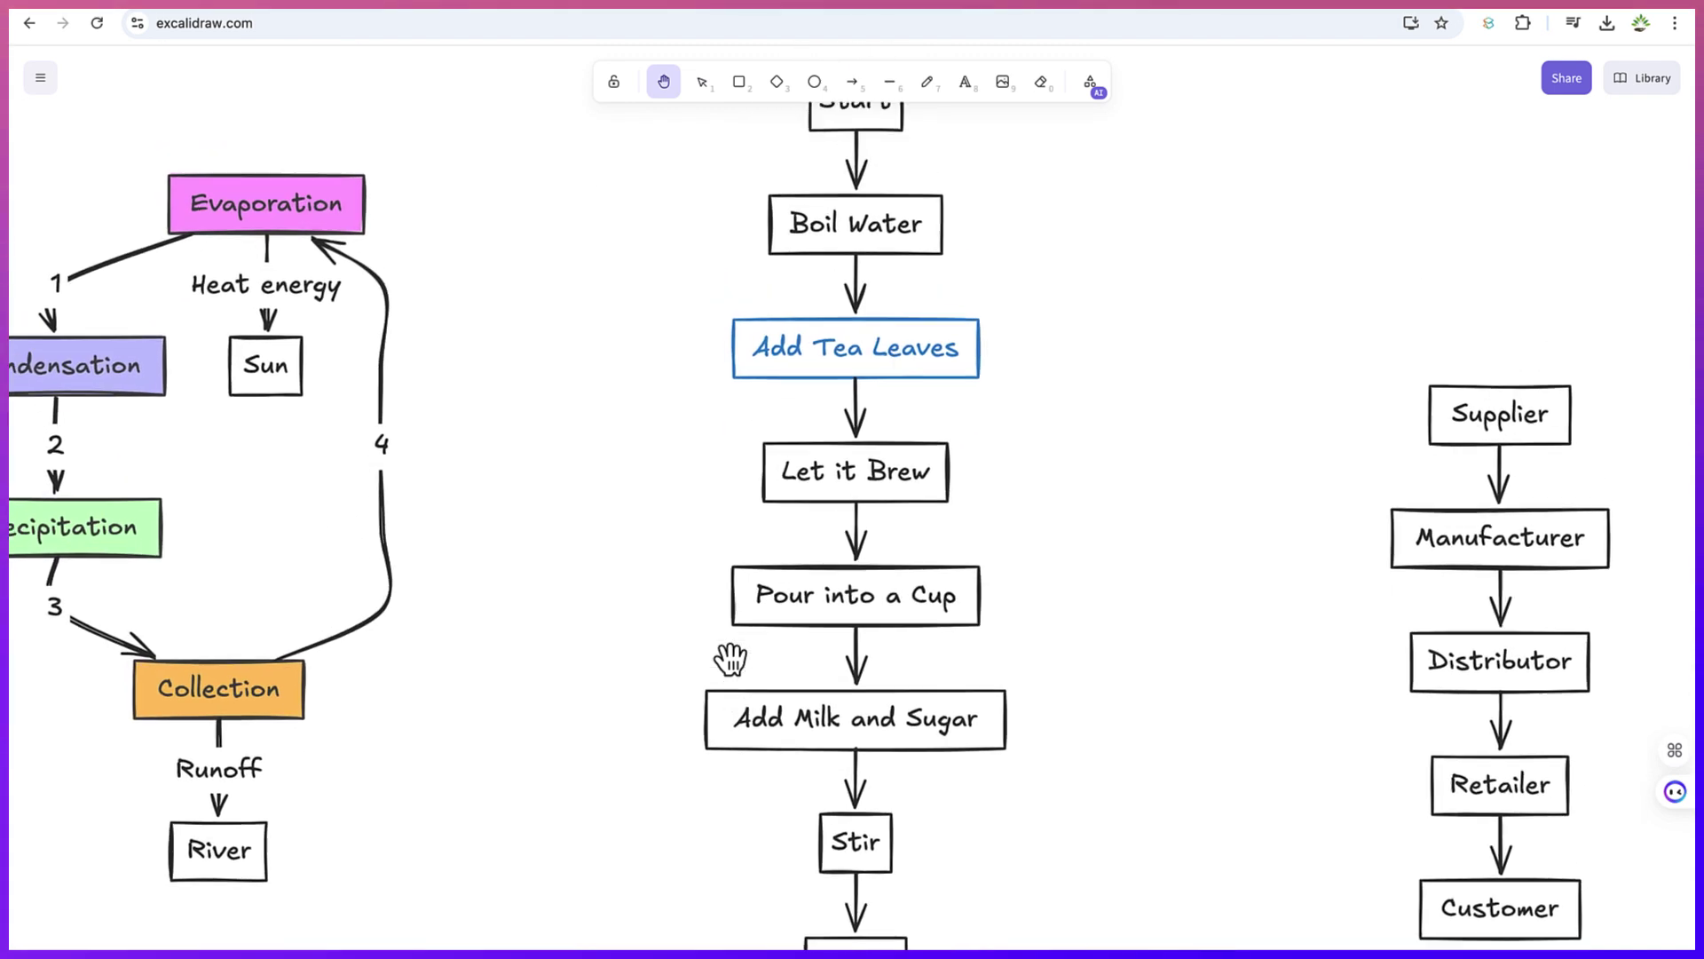
pyautogui.scroll(4, 731, 657)
pyautogui.hscroll(2, 731, 657)
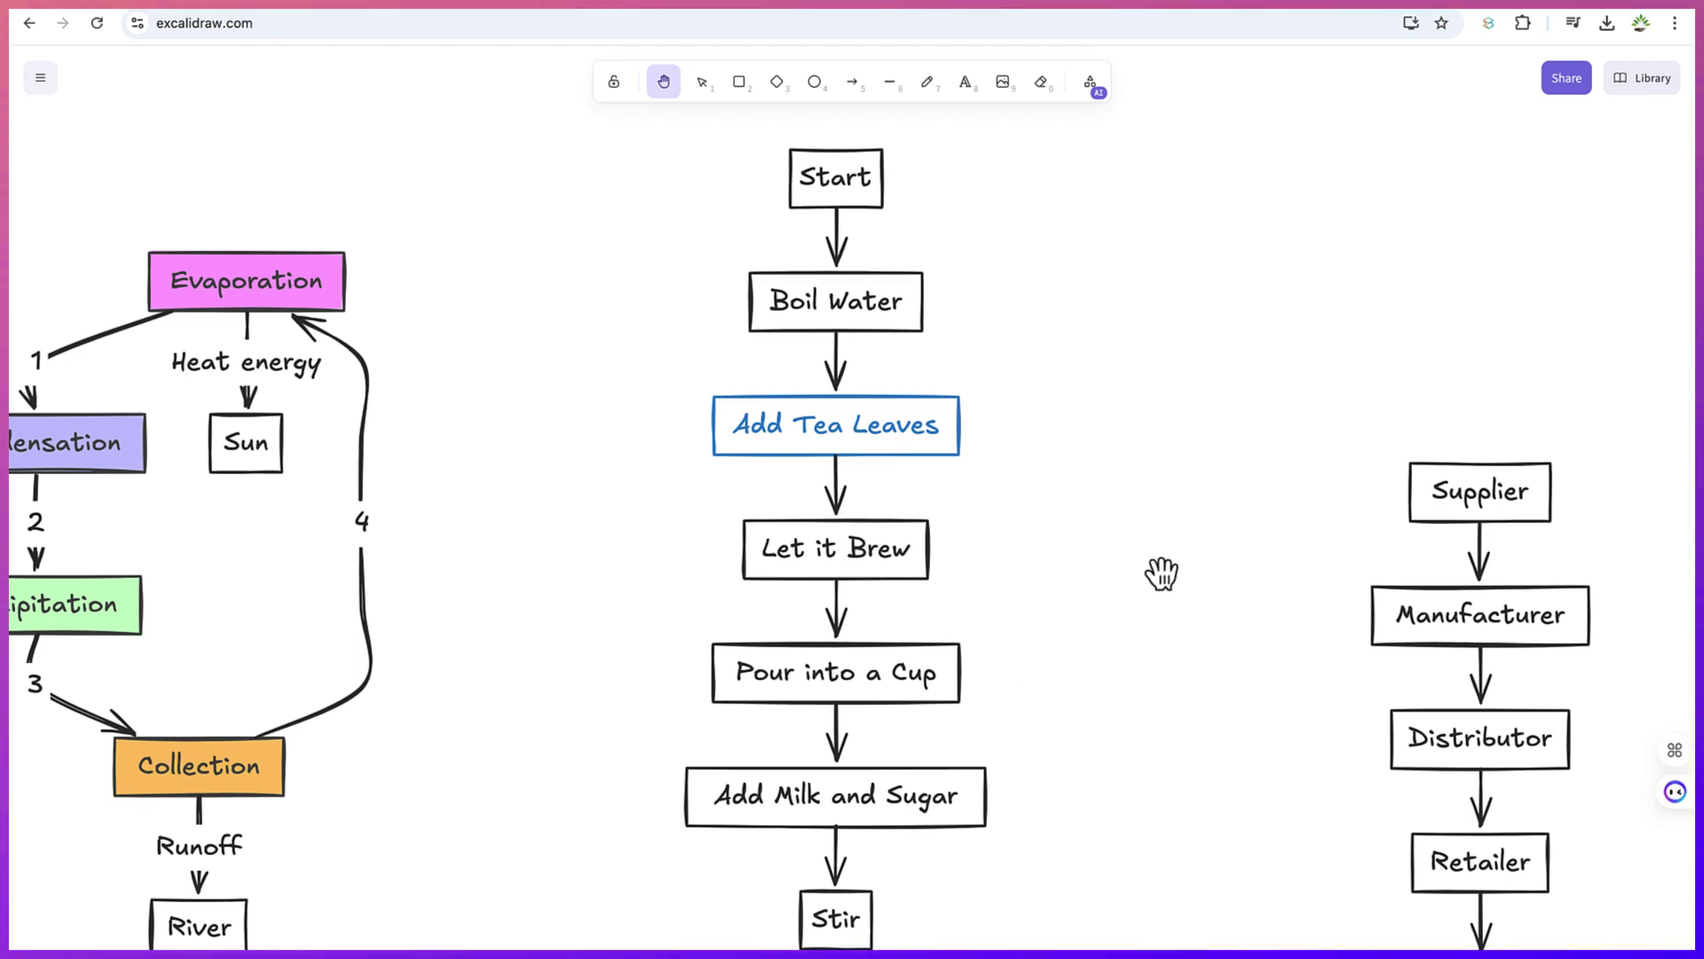
pyautogui.hscroll(1, 1048, 600)
pyautogui.scroll(-5, 1048, 600)
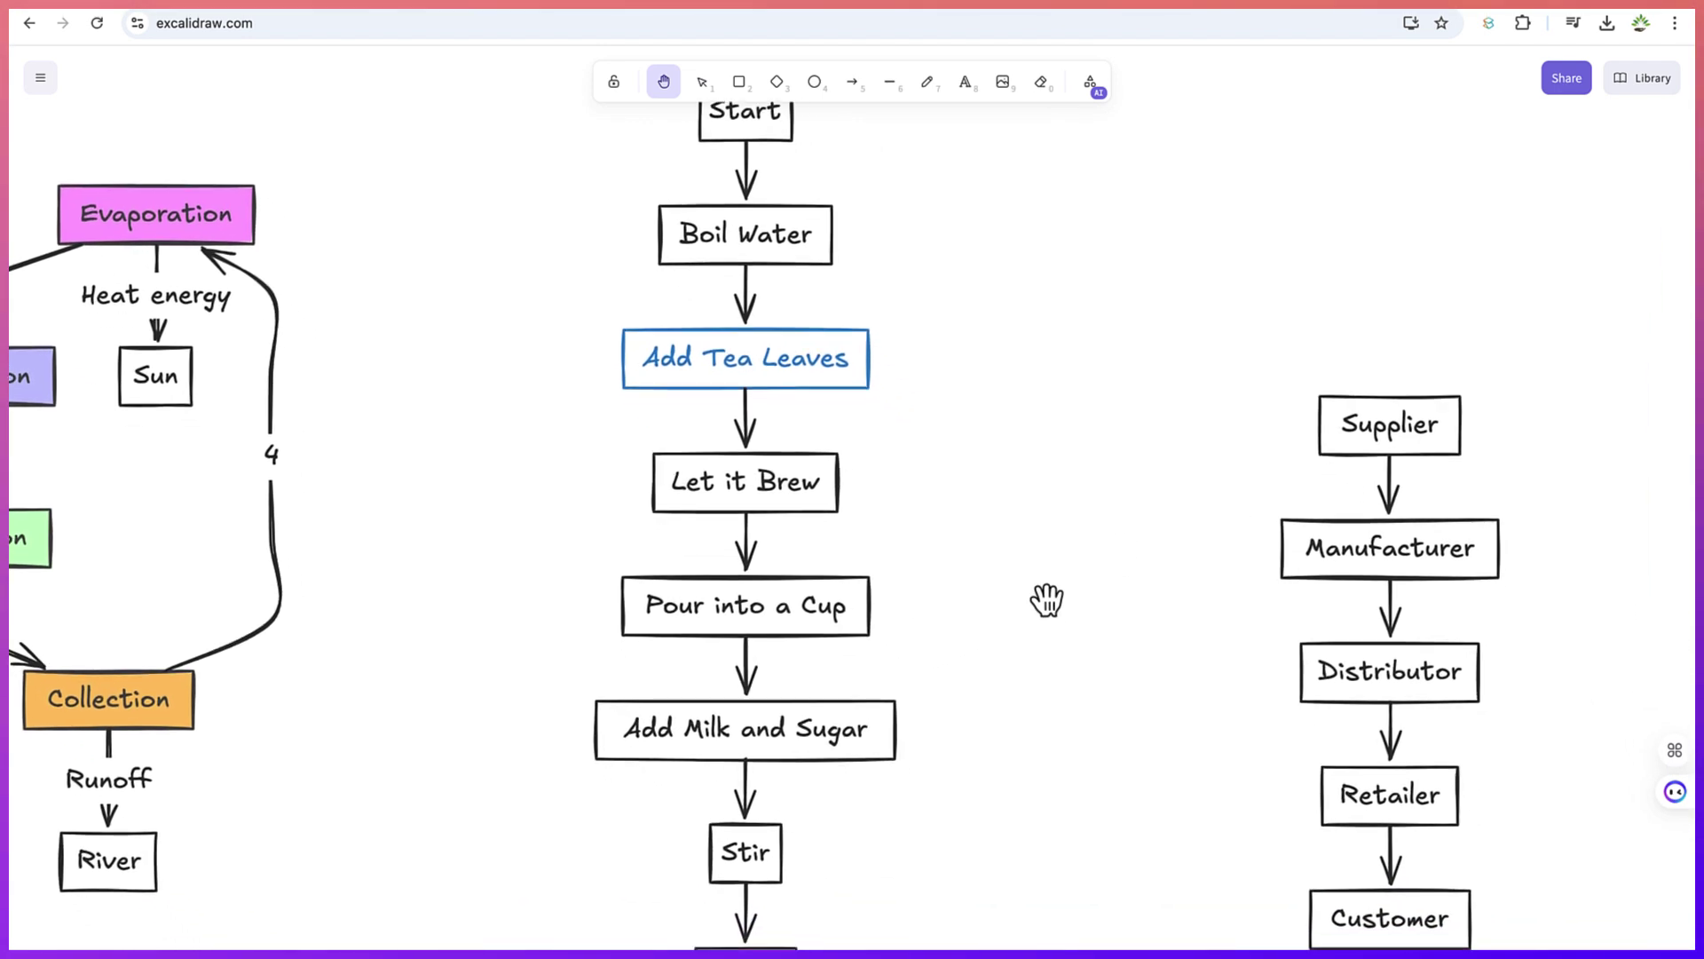
pyautogui.scroll(-3, 814, 910)
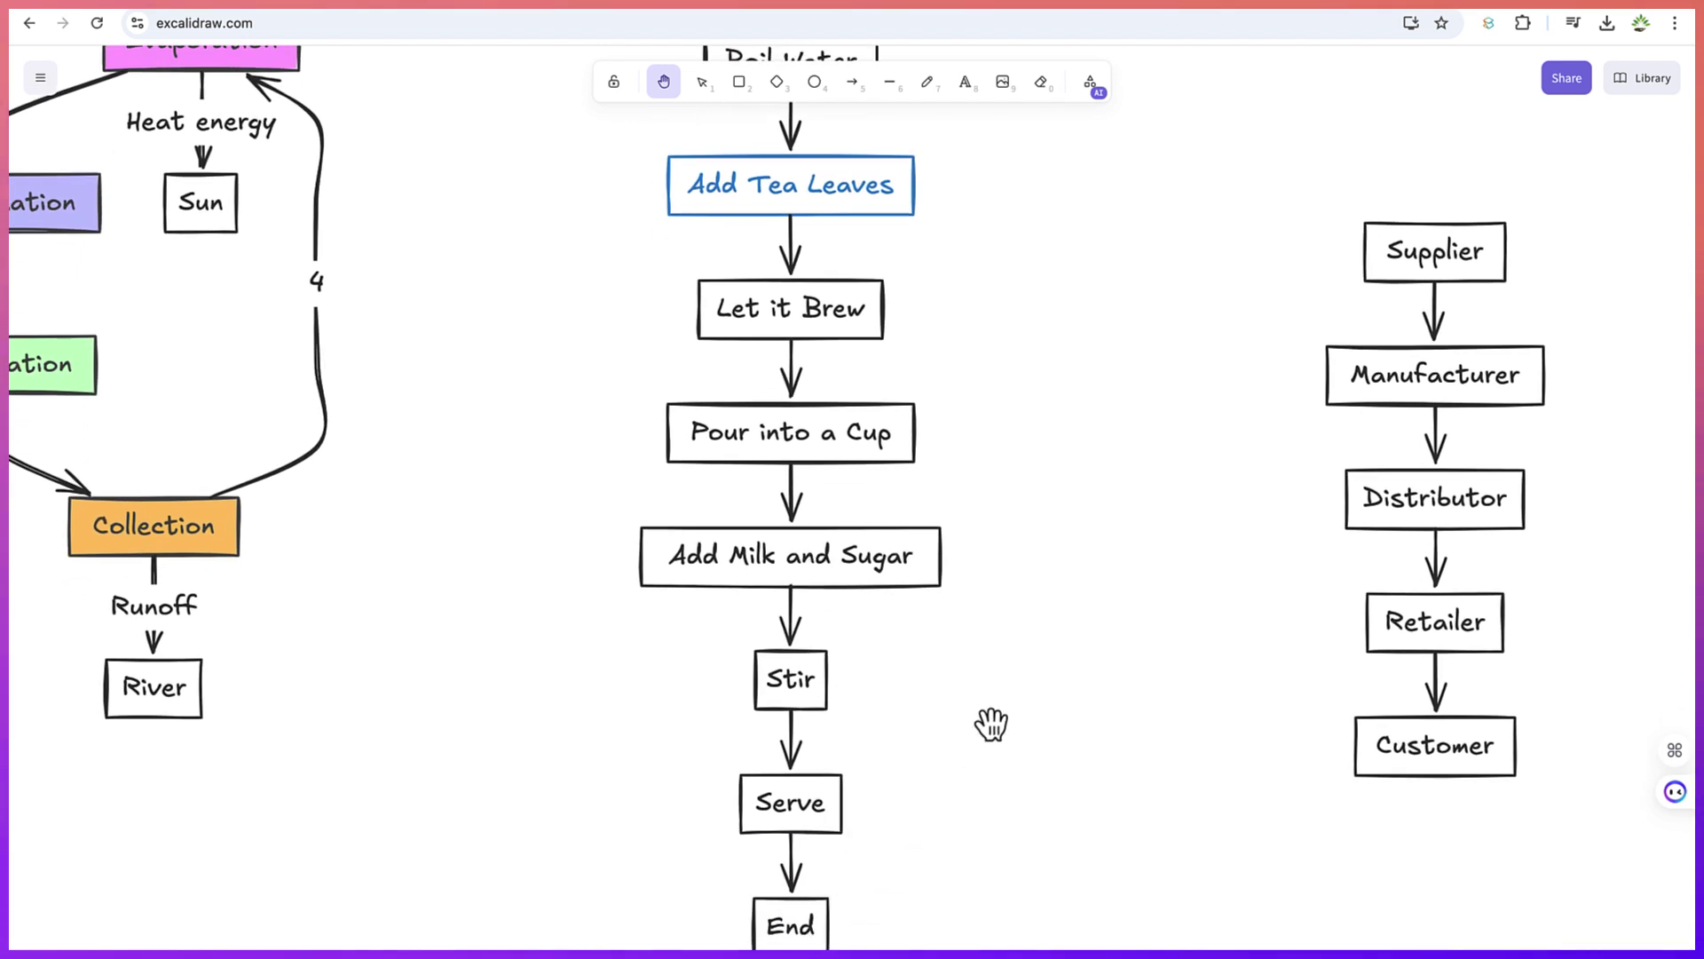
pyautogui.scroll(4, 1077, 647)
pyautogui.hscroll(3, 1077, 647)
pyautogui.scroll(3, 1077, 647)
pyautogui.hscroll(1, 1077, 647)
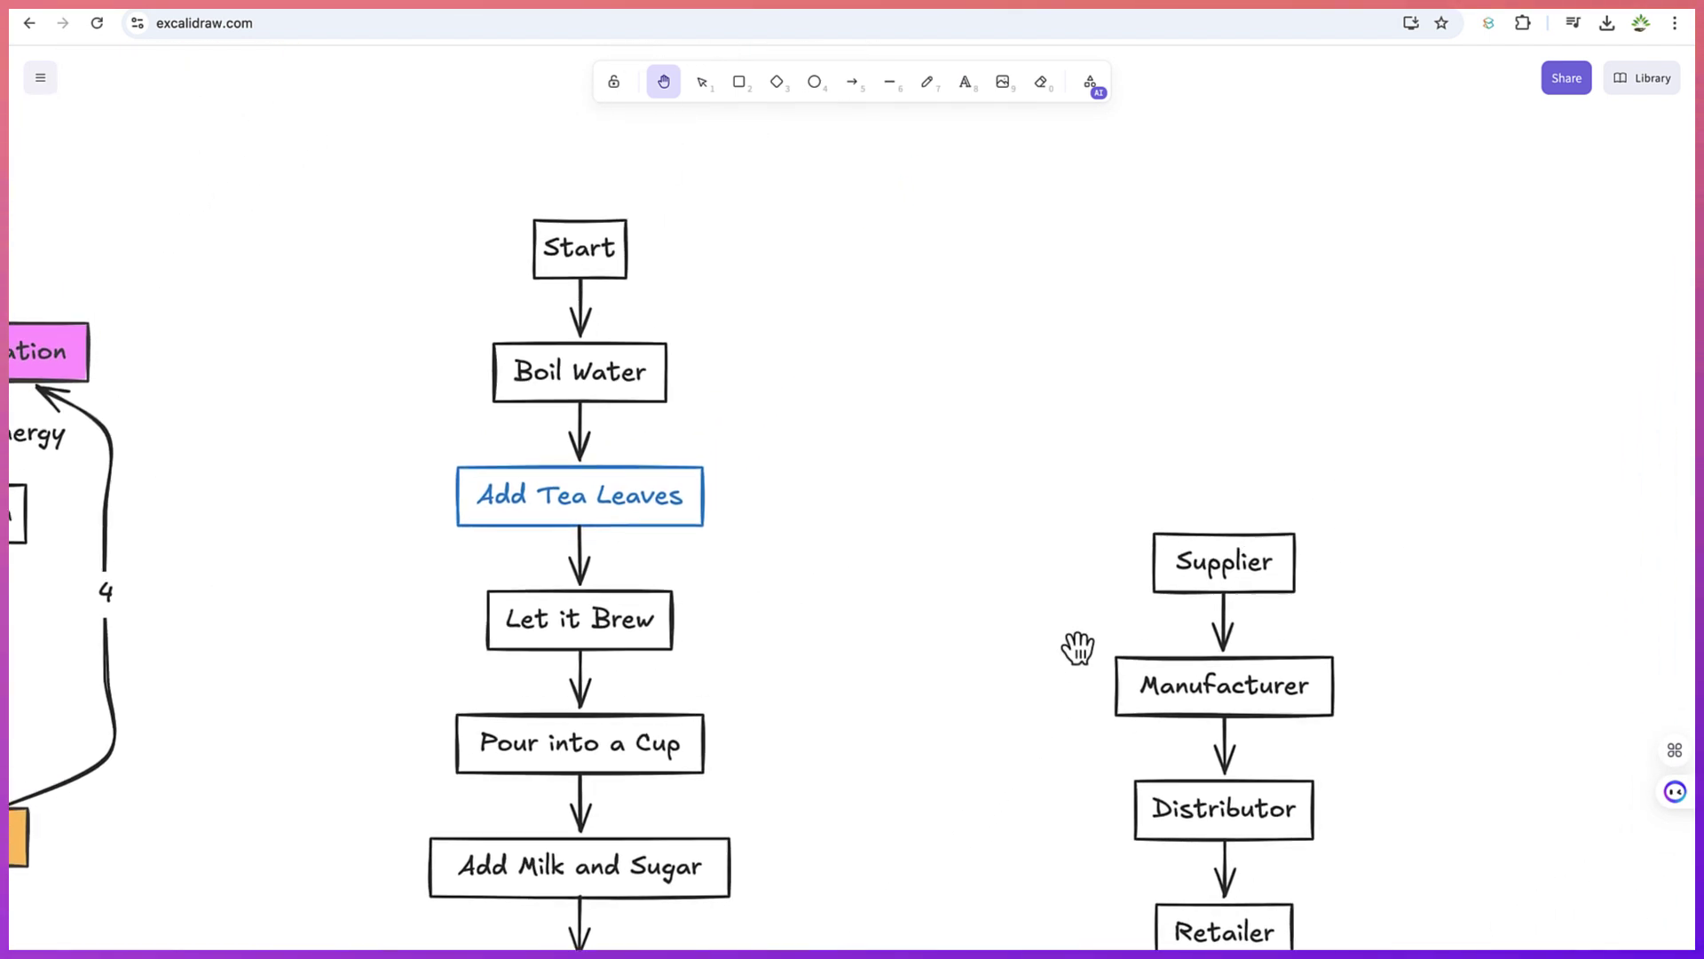
pyautogui.scroll(-5, 1136, 597)
pyautogui.hscroll(1, 1137, 598)
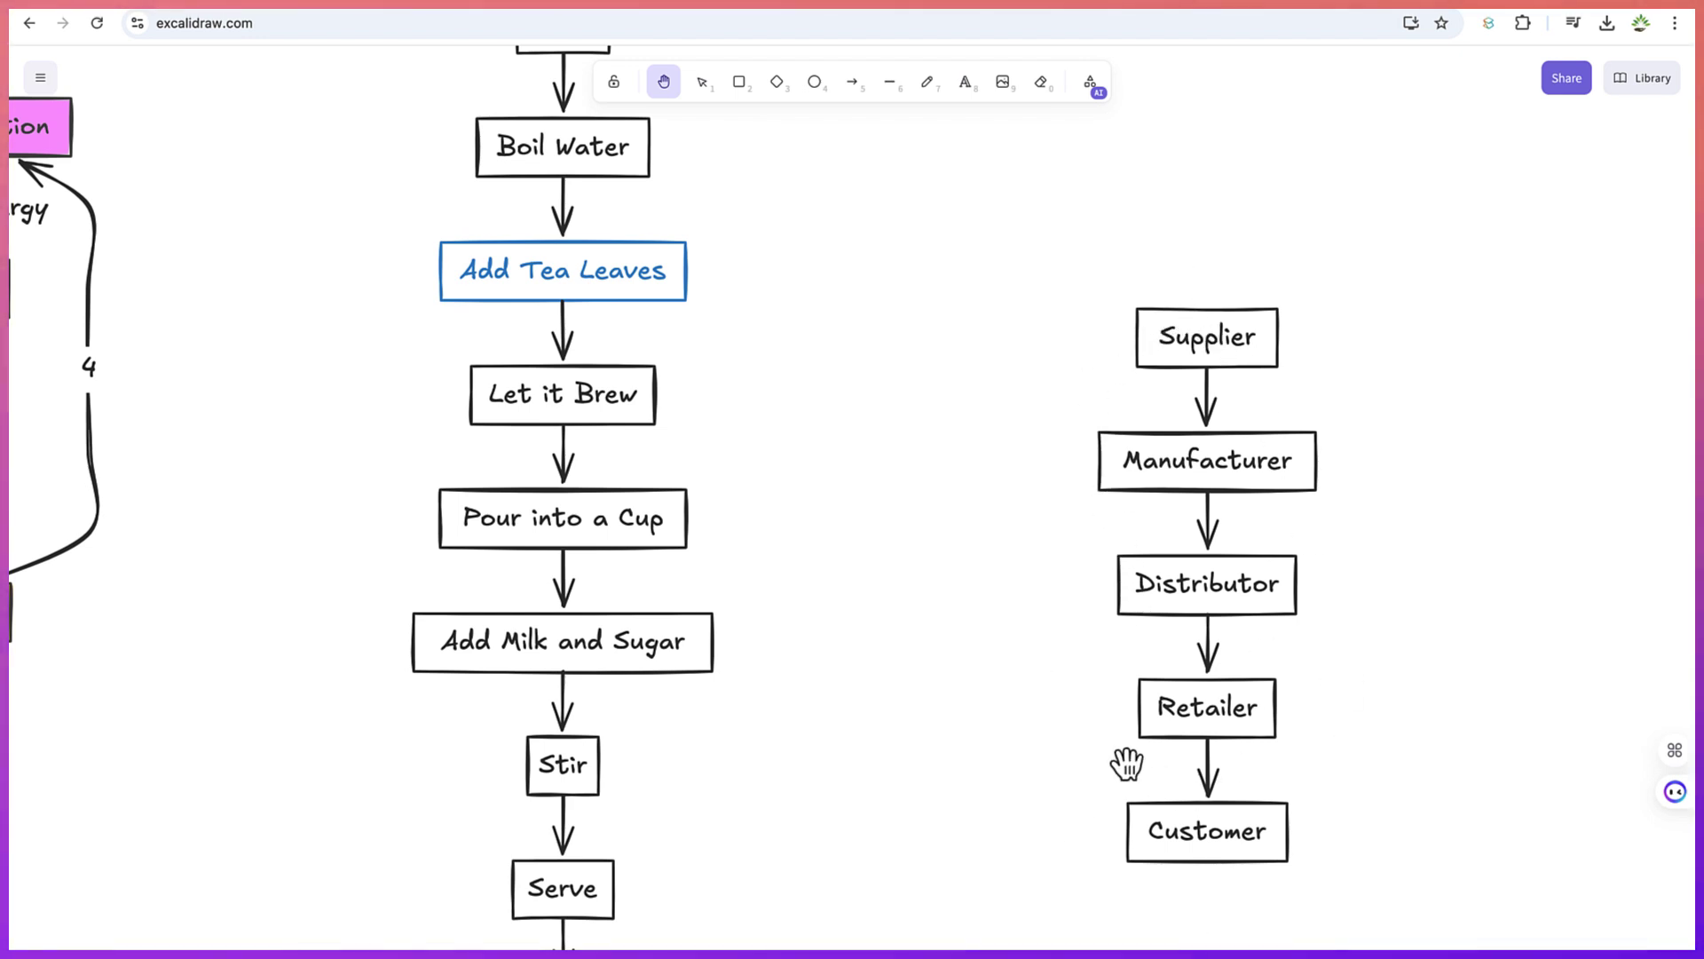
pyautogui.hscroll(-8, 1029, 639)
pyautogui.scroll(1, 1029, 639)
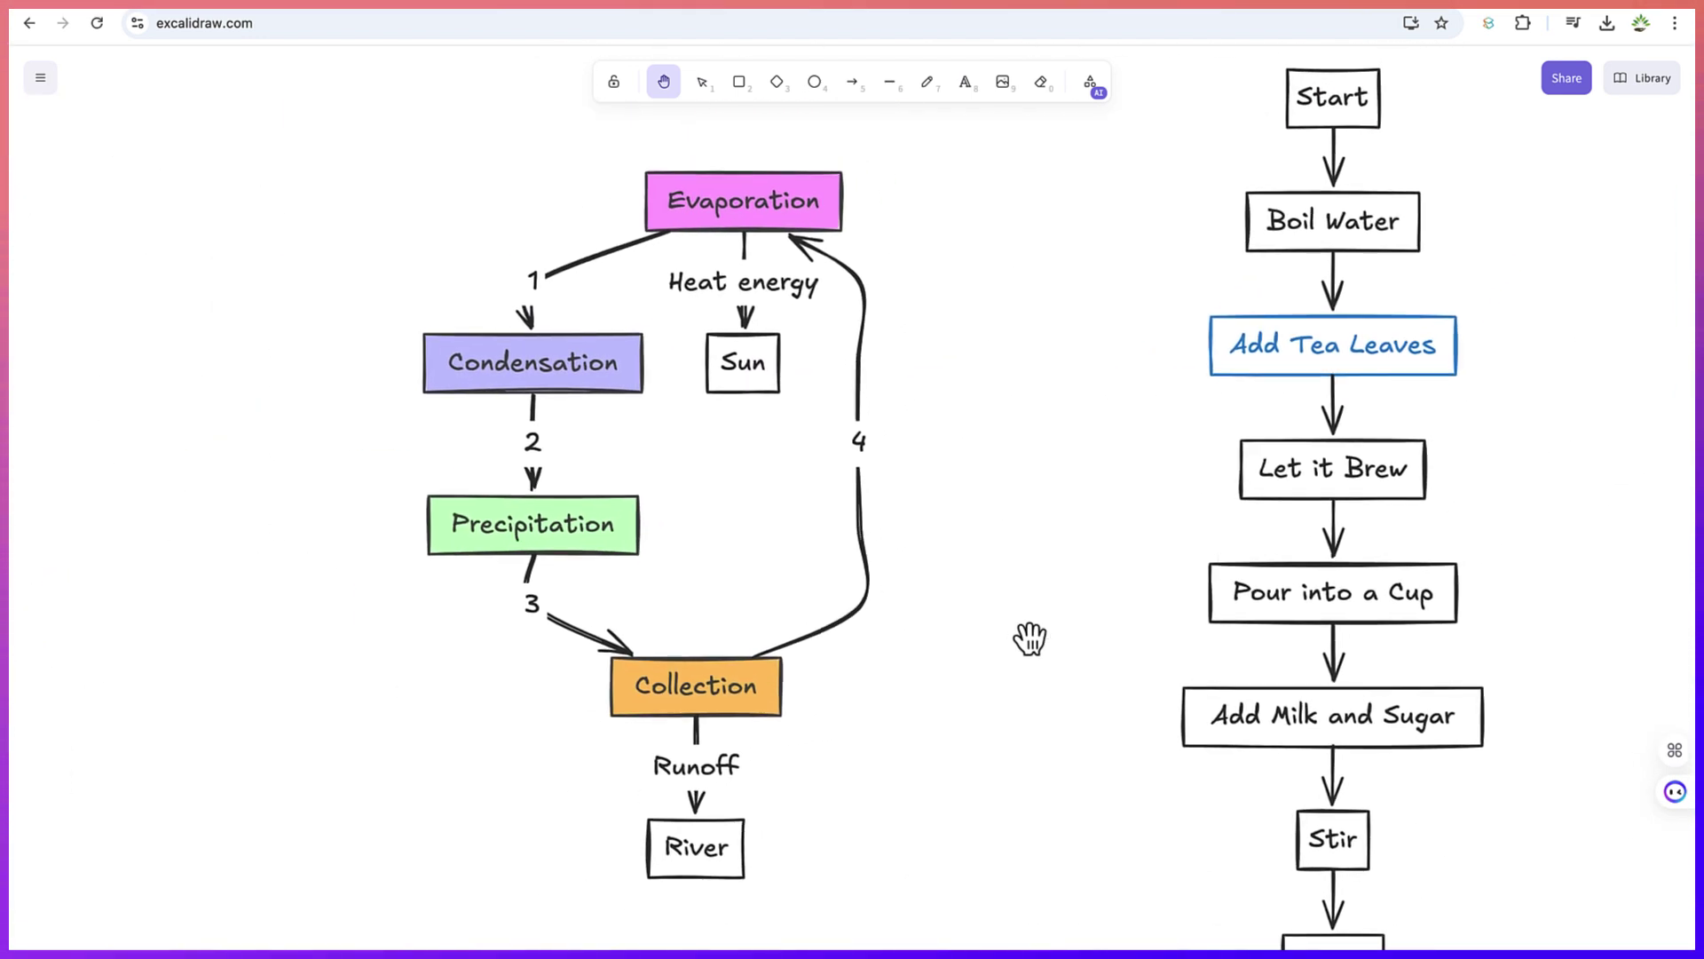
pyautogui.hscroll(1, 1030, 639)
pyautogui.scroll(1, 1030, 639)
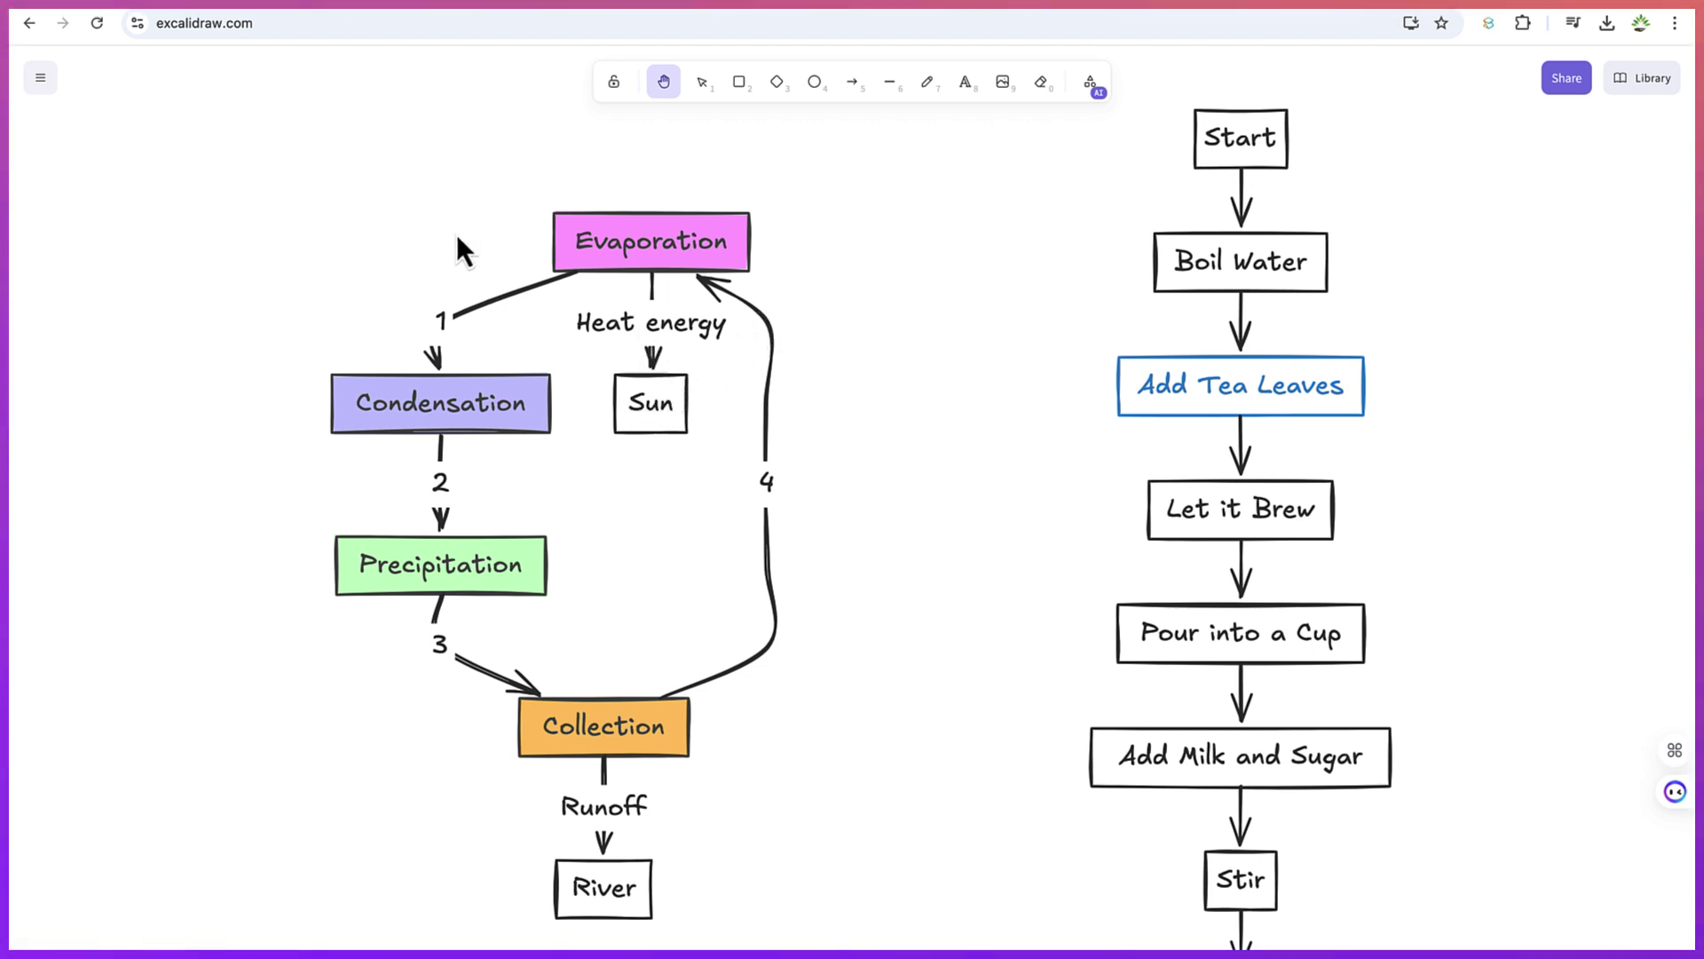
# Step: Pan away from the flowcharts to an empty area and return to the Selection tool
pyautogui.moveTo(443, 247); pyautogui.dragTo(1663, 365)
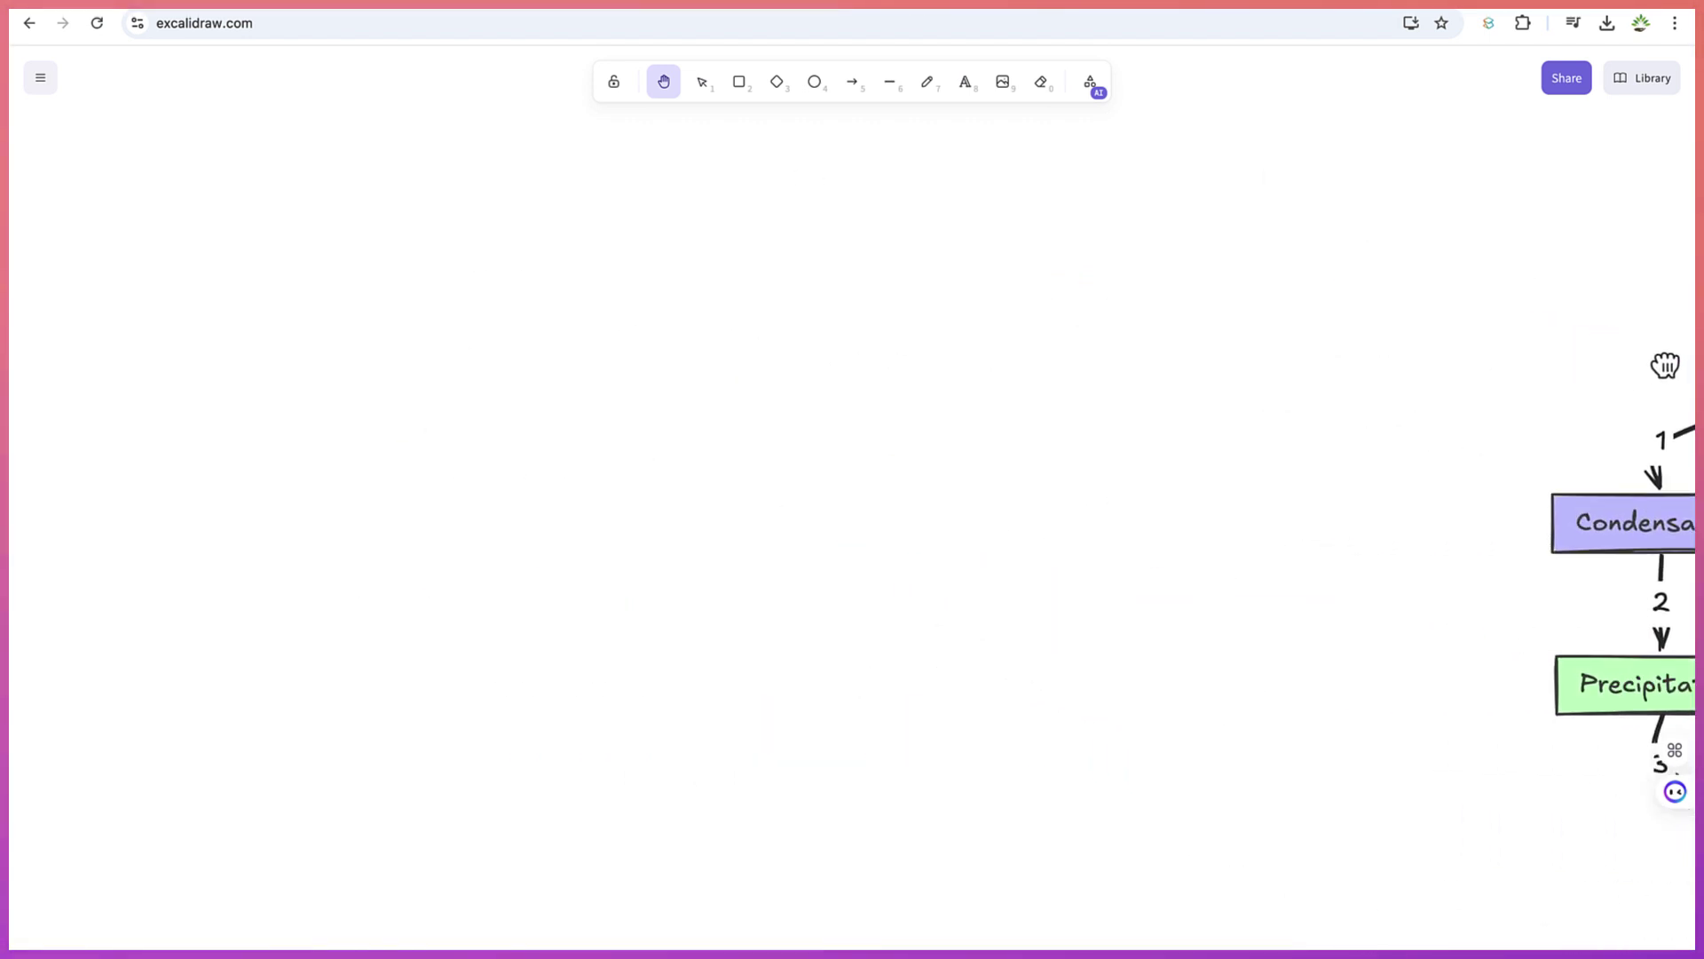
pyautogui.moveTo(1362, 390); pyautogui.dragTo(1489, 418)
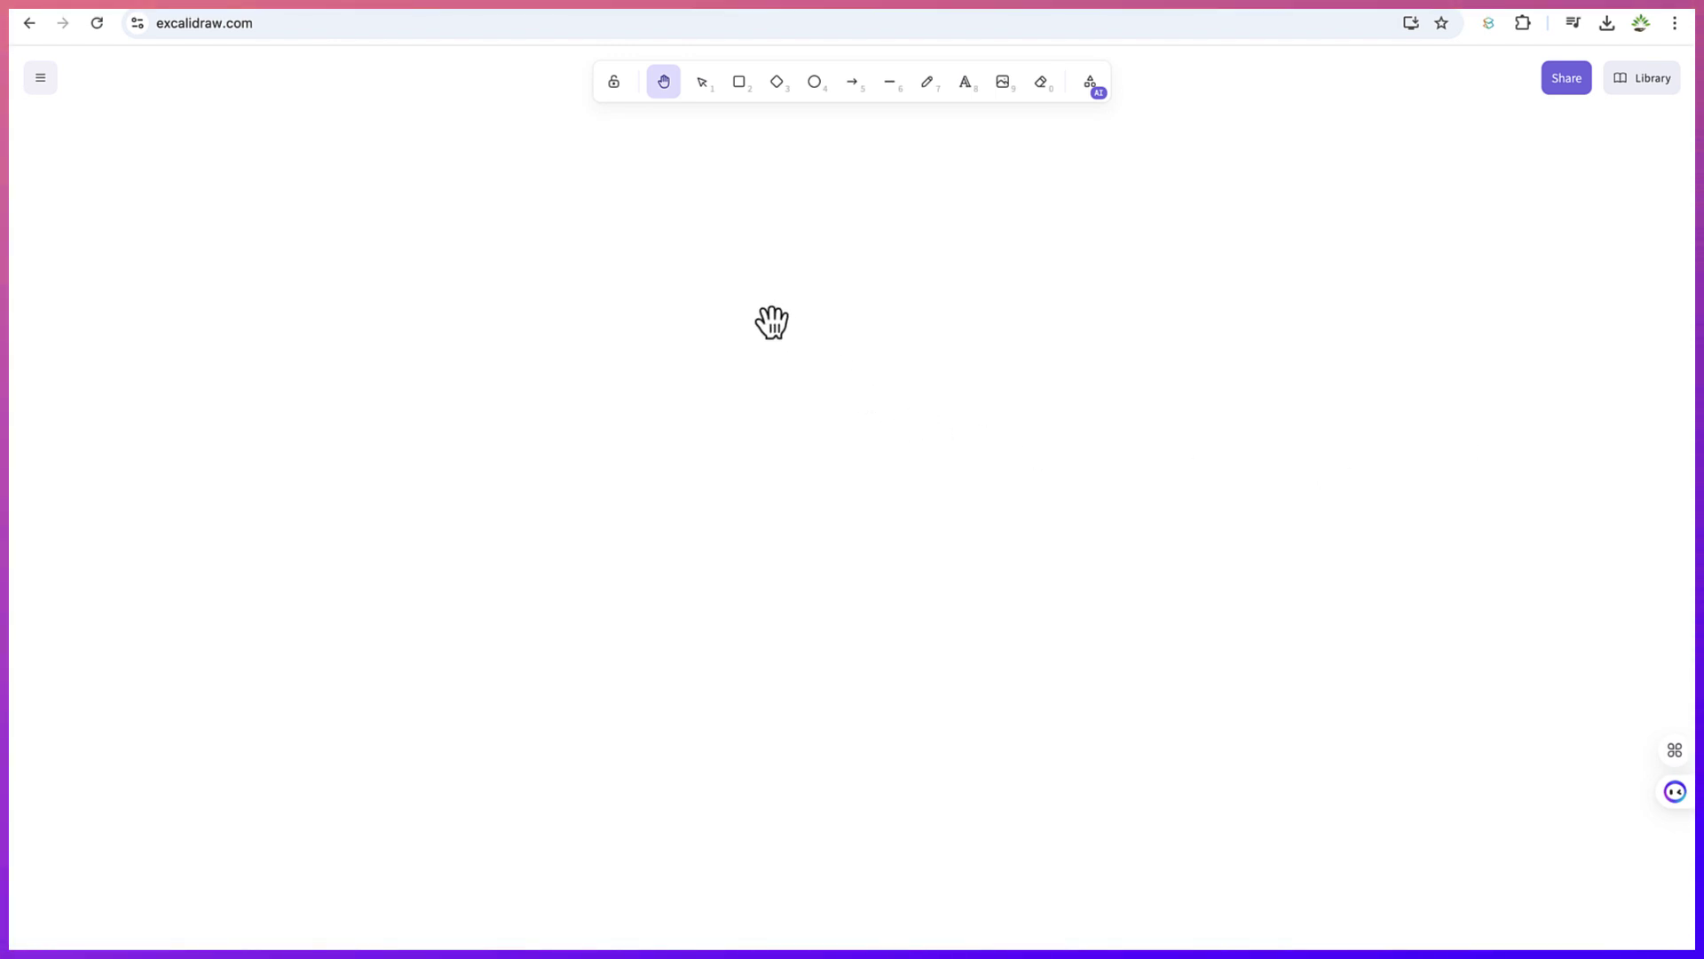
pyautogui.click(302, 26)
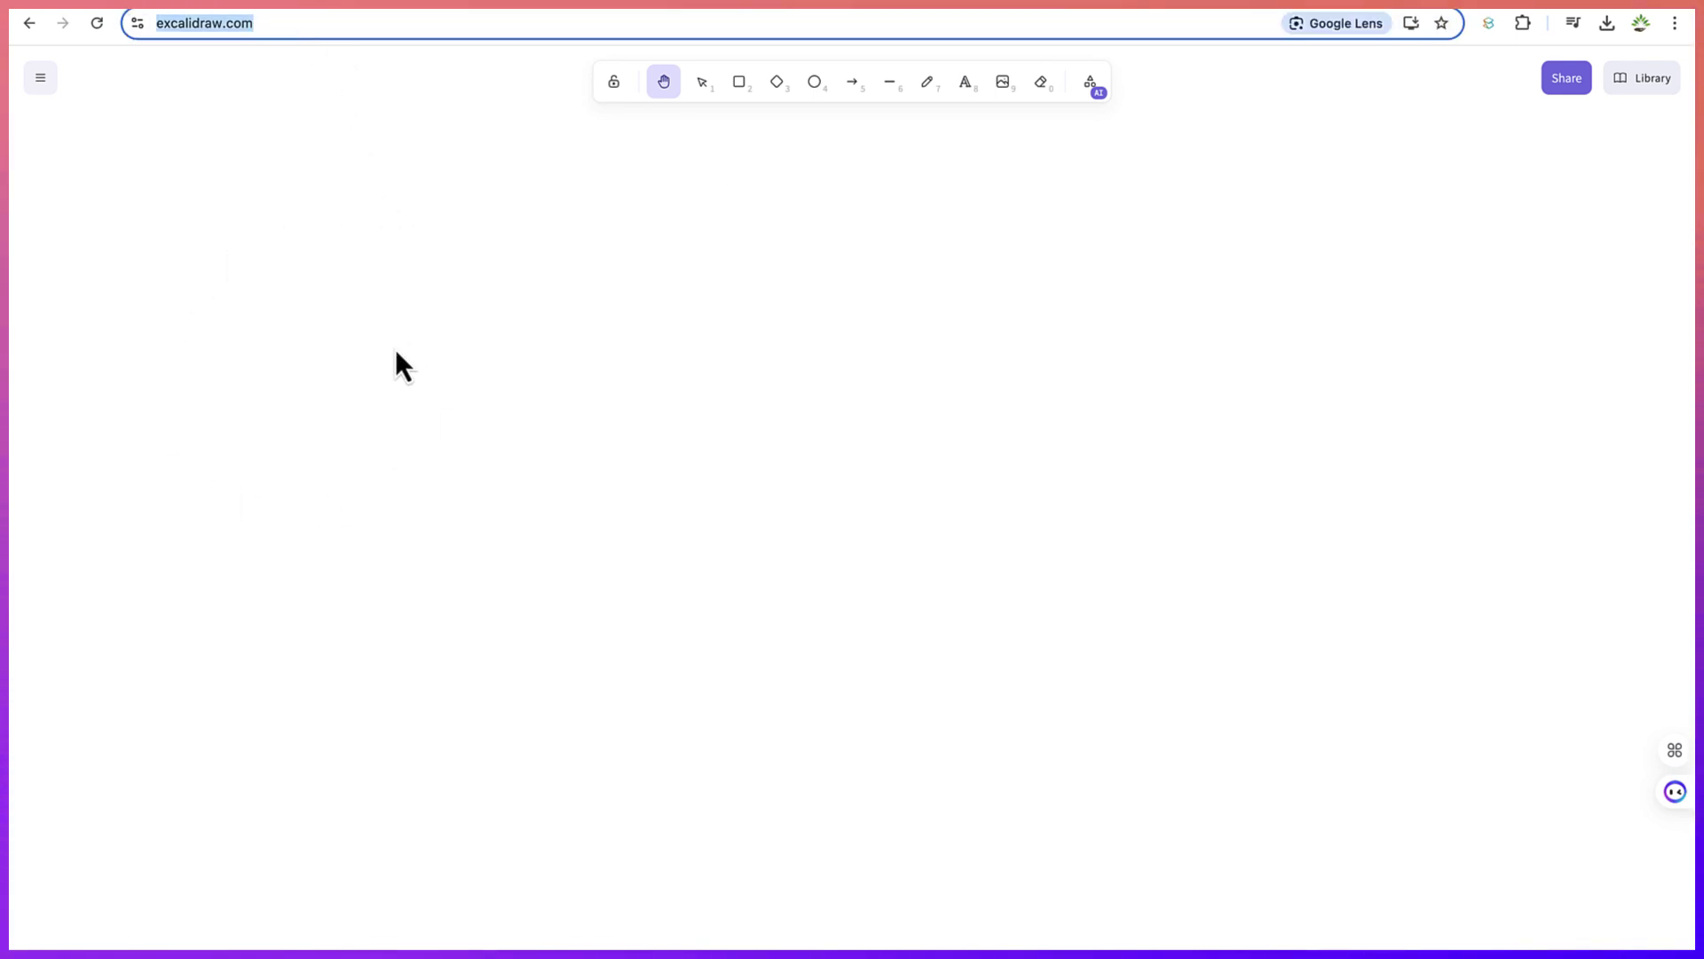
pyautogui.click(703, 82)
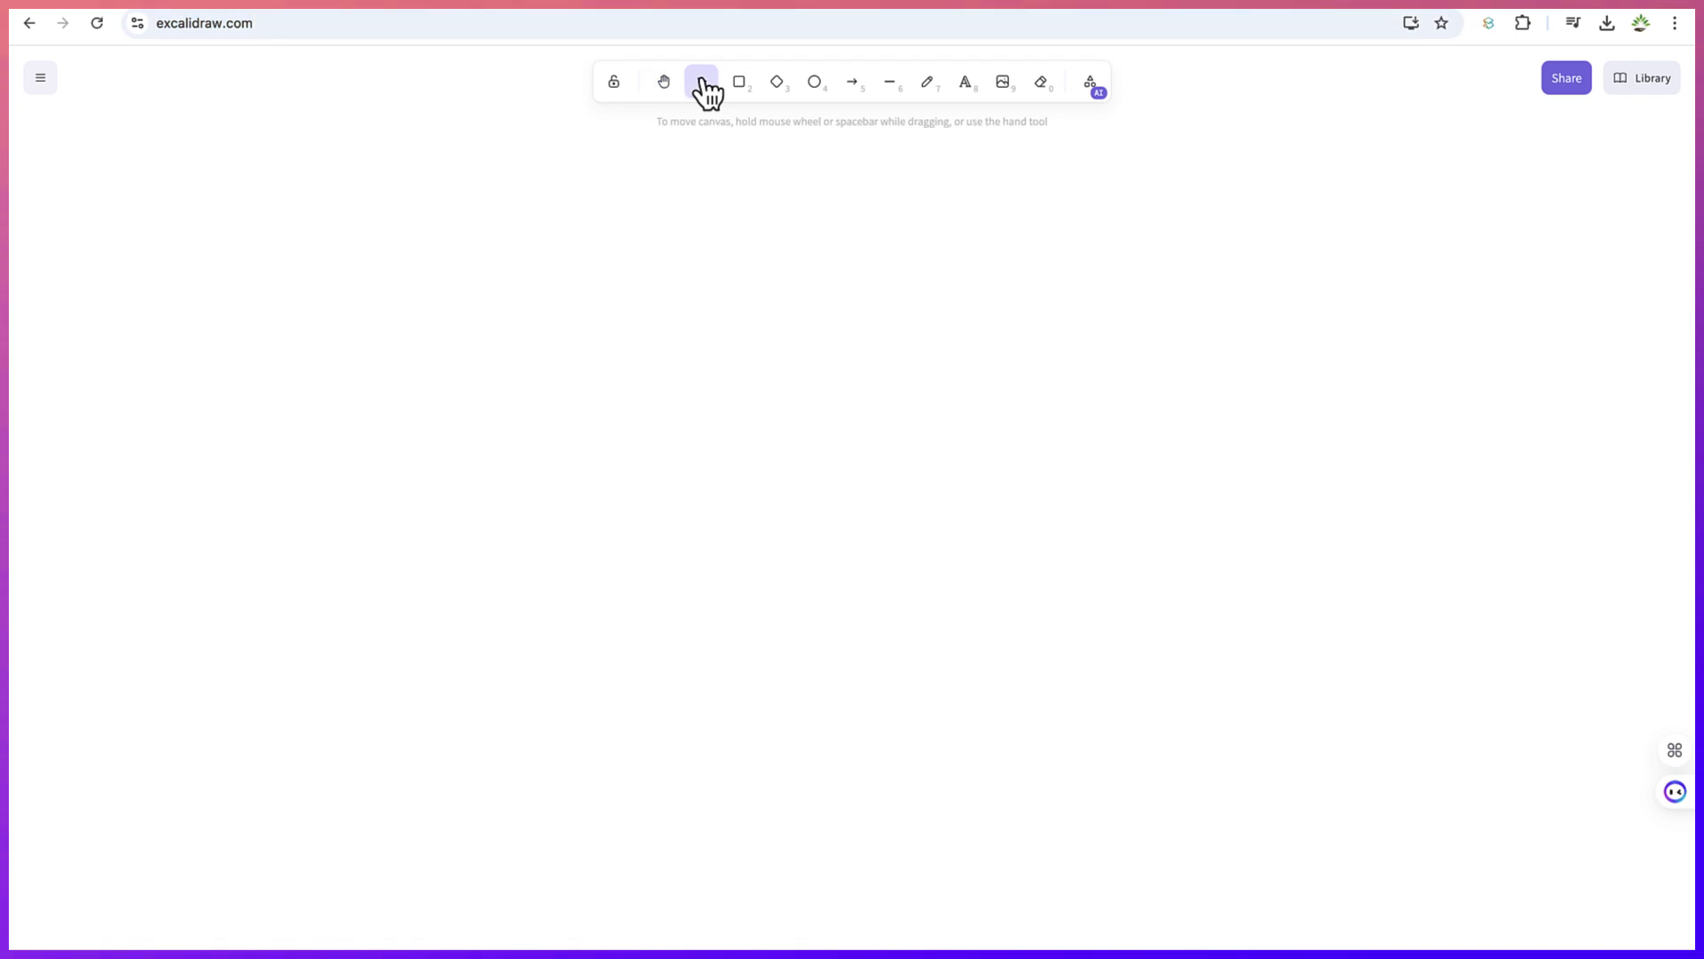
pyautogui.moveTo(512, 254); pyautogui.dragTo(590, 306)
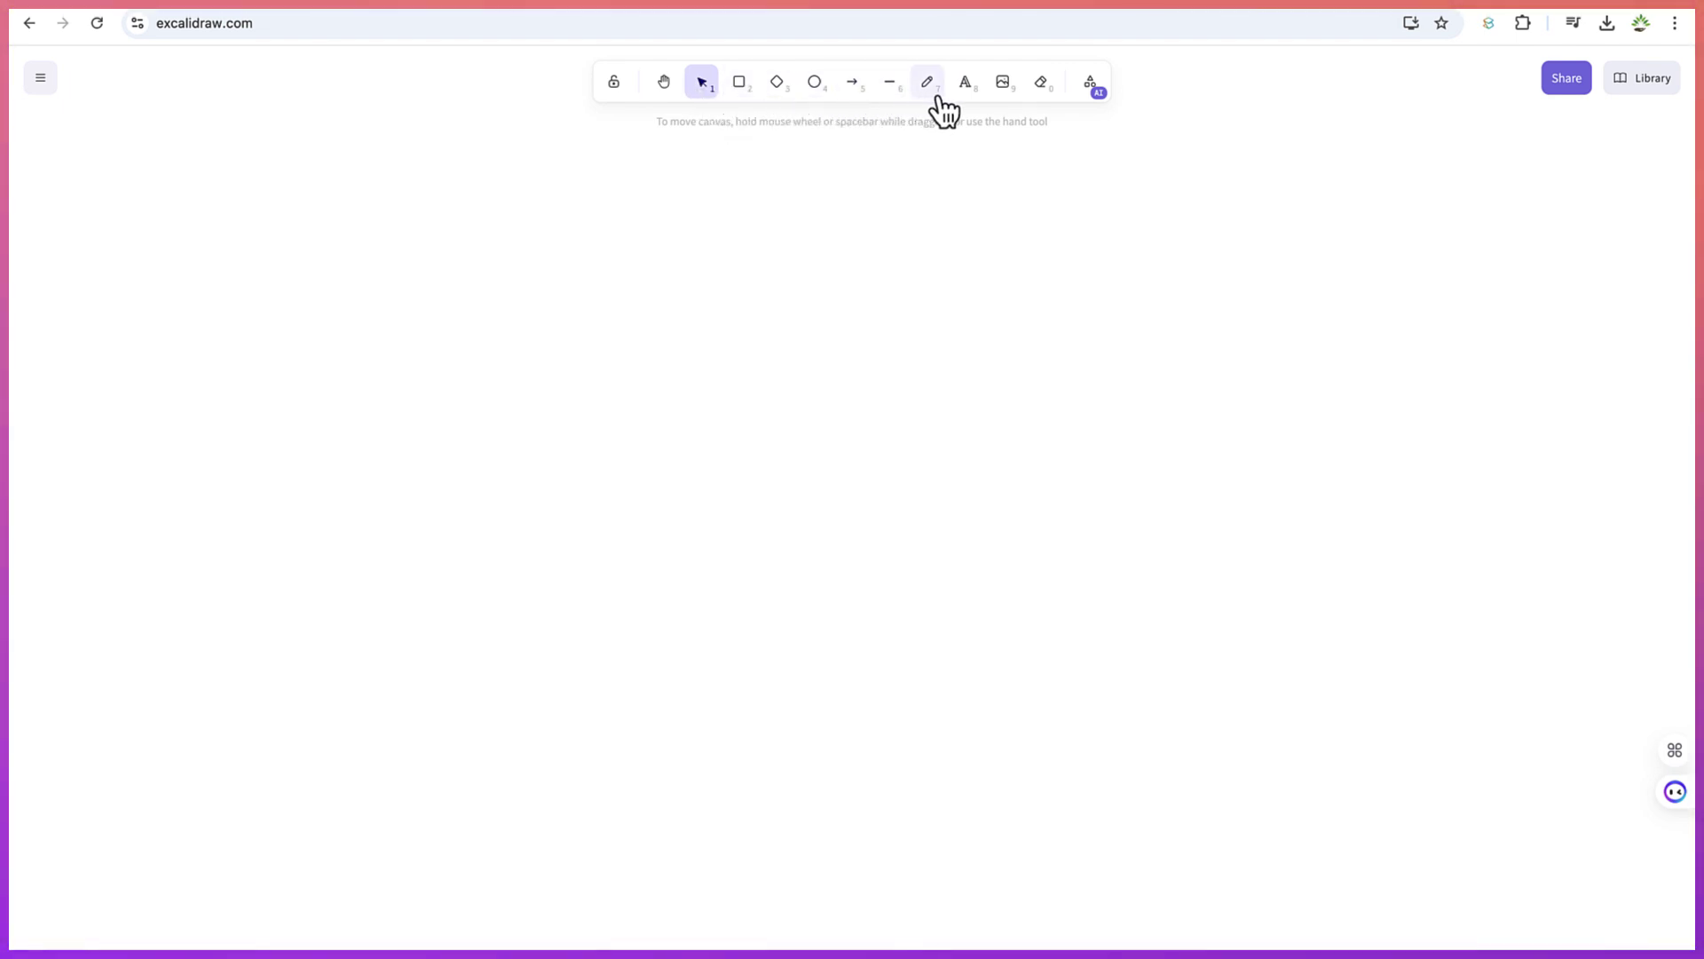
# Step: Draw a blue ellipse, then a diamond to its right
pyautogui.click(818, 100)
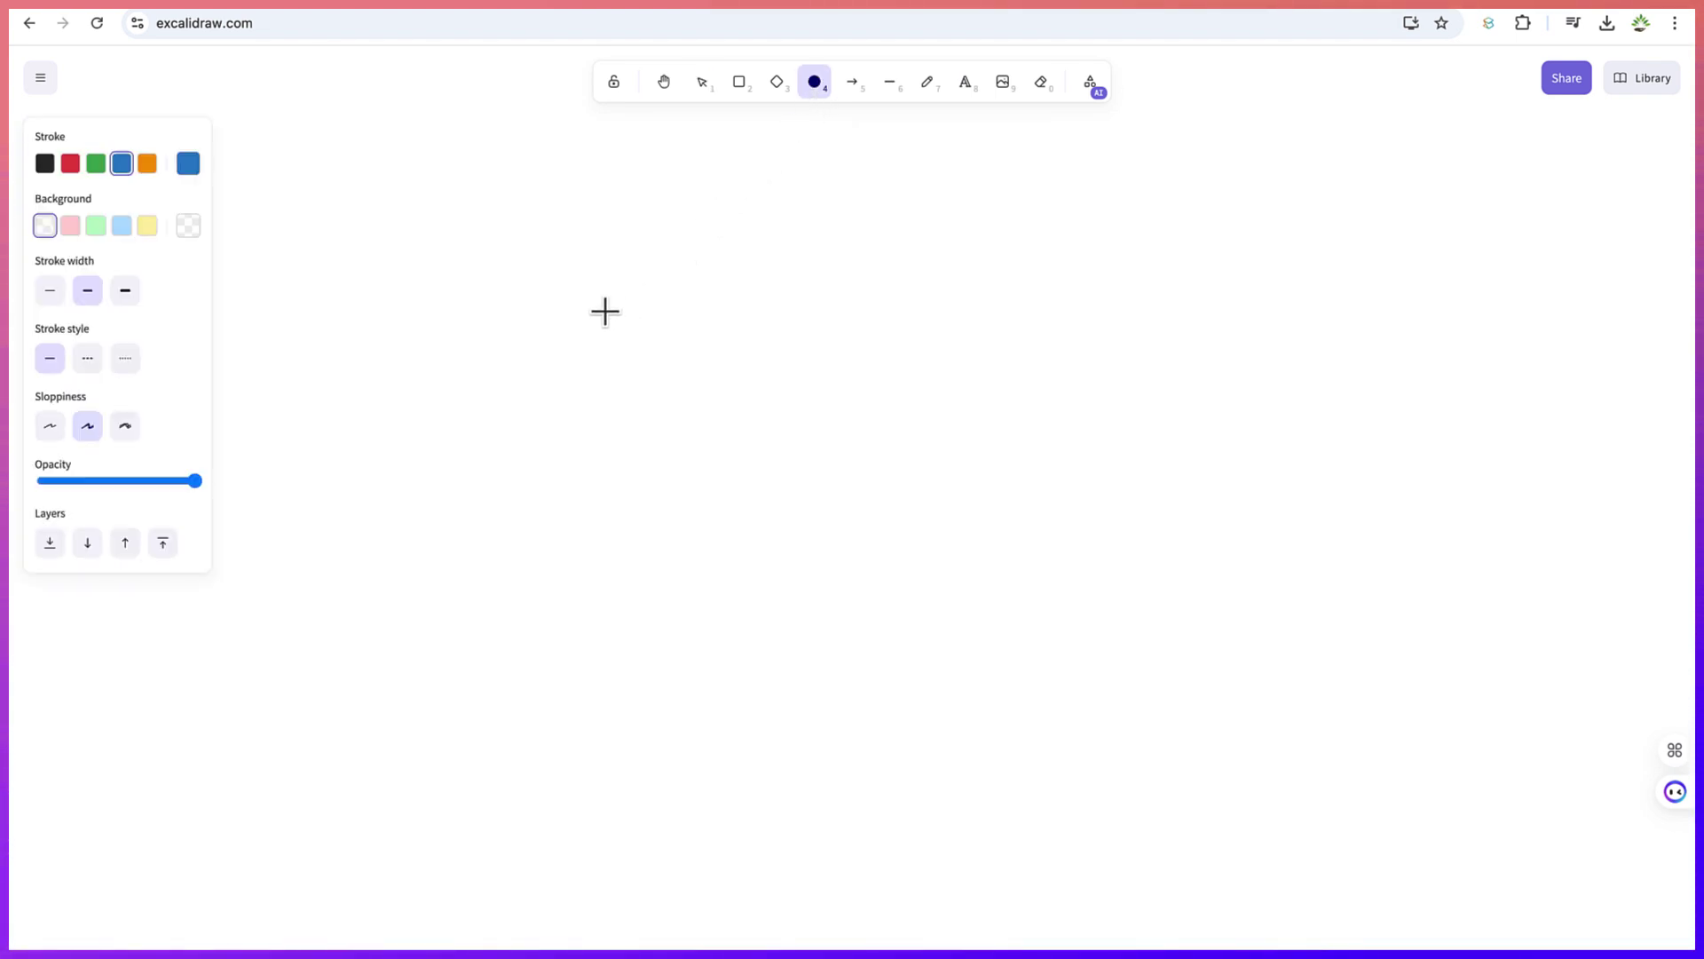
pyautogui.moveTo(559, 281)
pyautogui.mouseDown()
pyautogui.moveTo(666, 263)
pyautogui.moveTo(755, 451)
pyautogui.mouseUp()
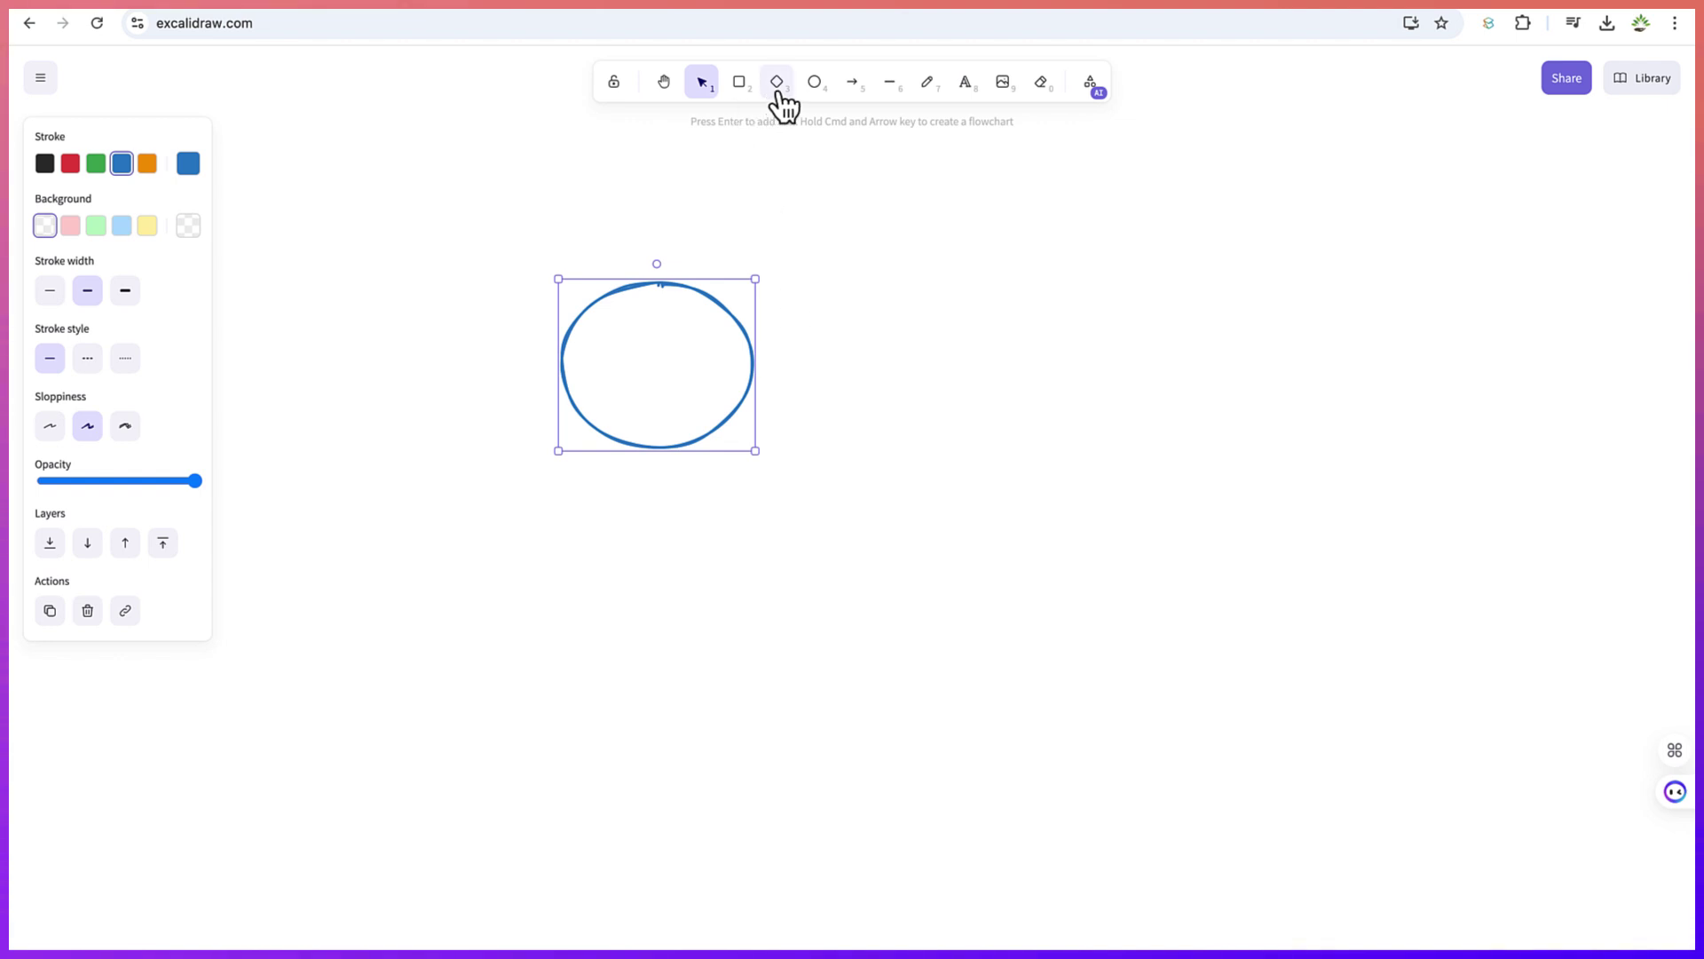
pyautogui.press('d')
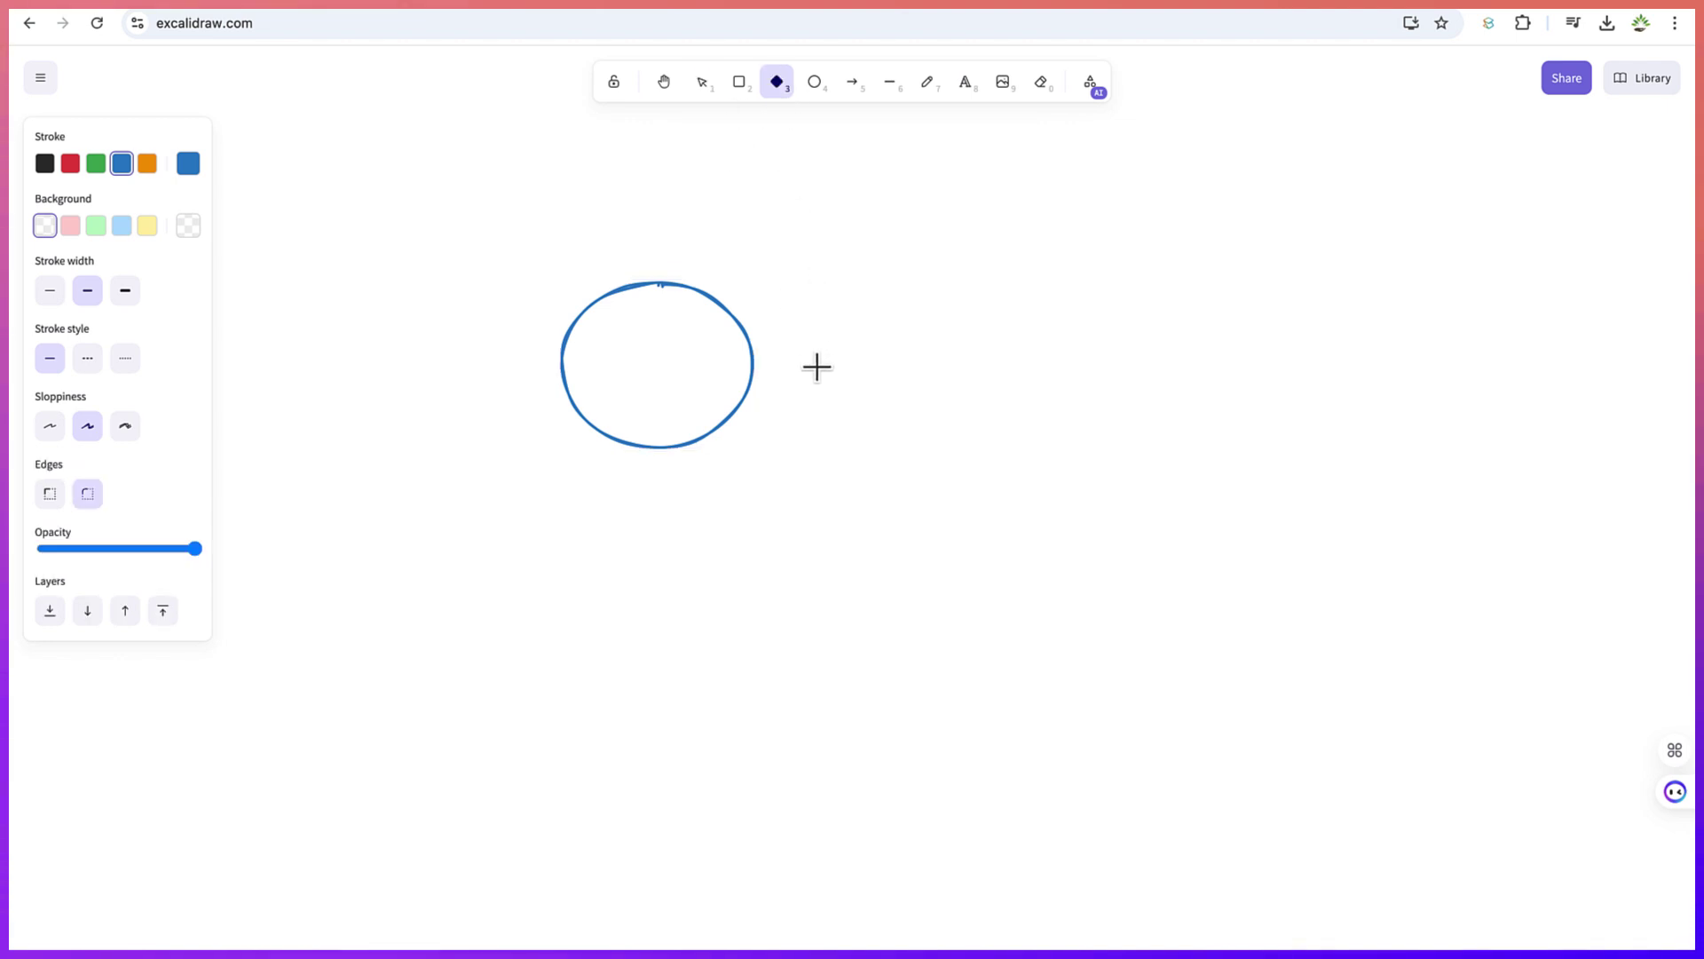
pyautogui.moveTo(894, 413); pyautogui.dragTo(1003, 568)
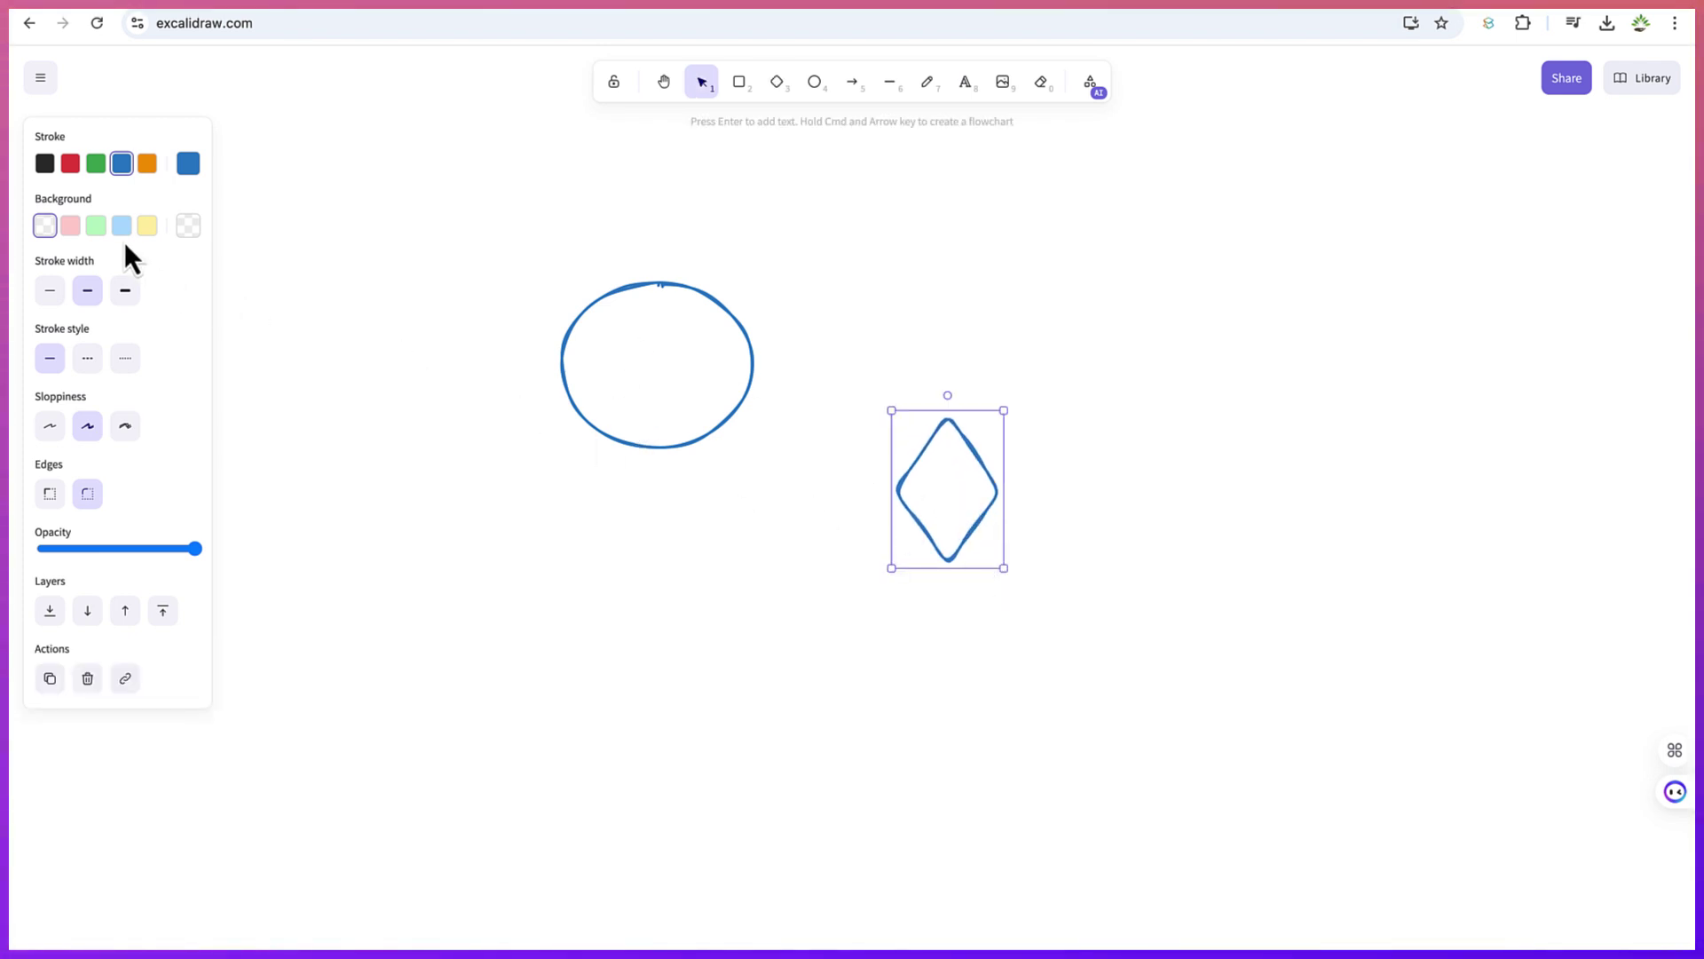
# Step: Give the diamond a red stroke, pink cross-hatch fill and thin dashed outline, then delete it
pyautogui.click(69, 169)
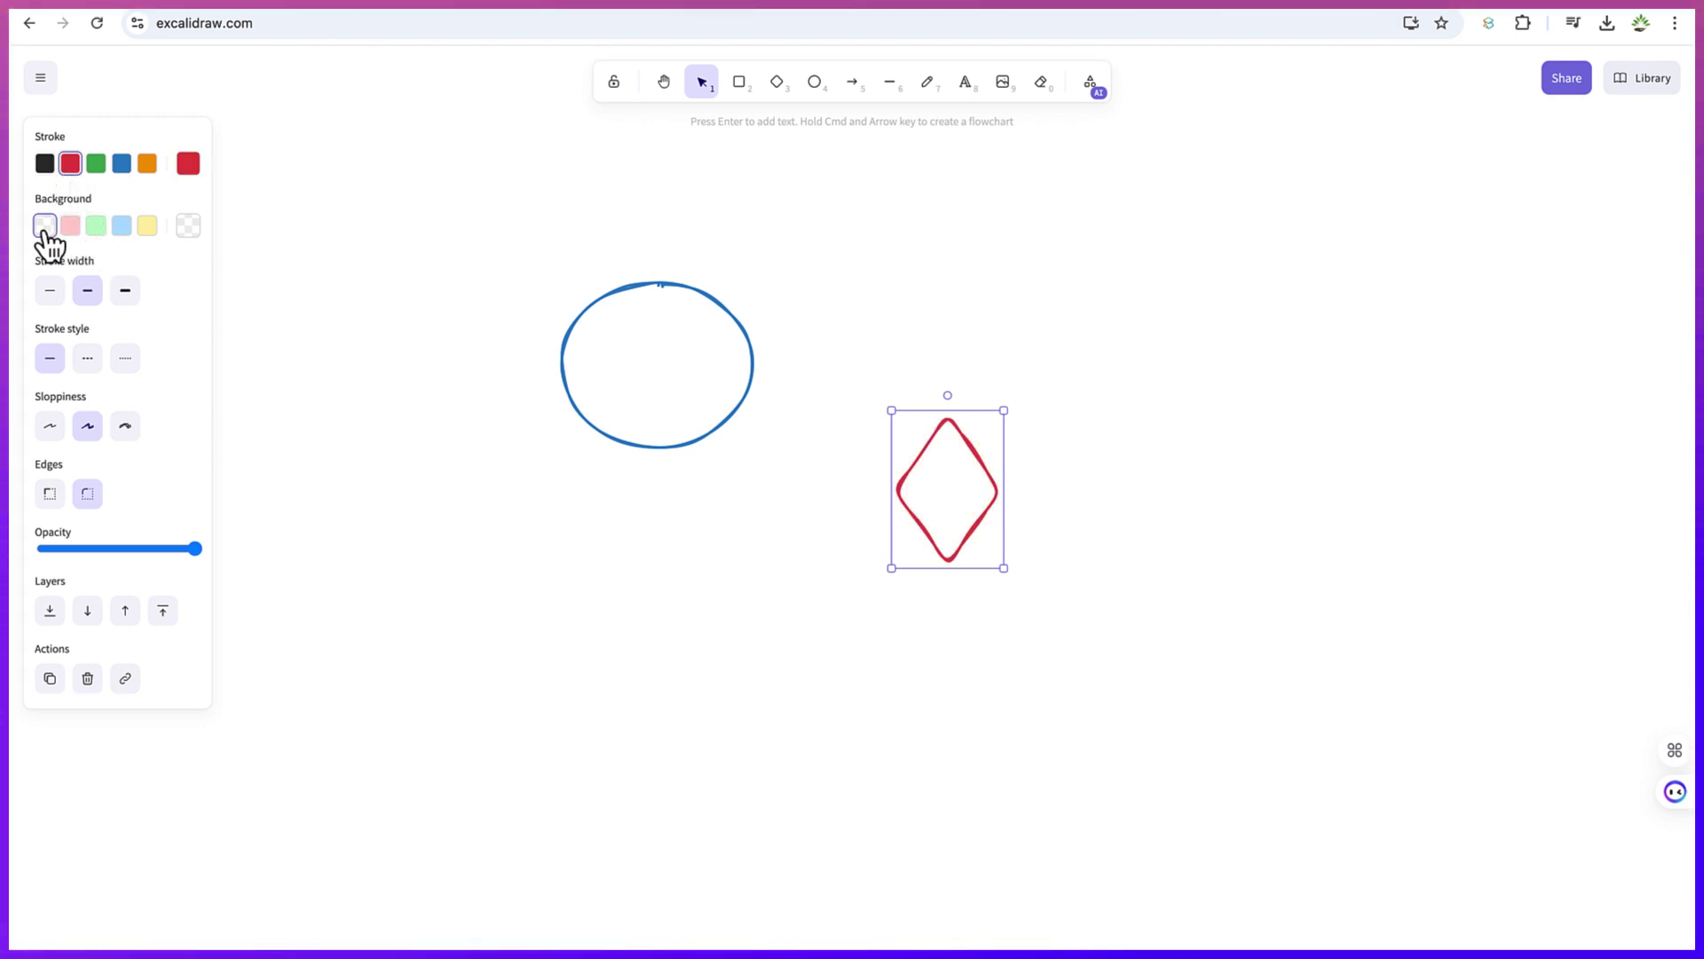
pyautogui.click(72, 229)
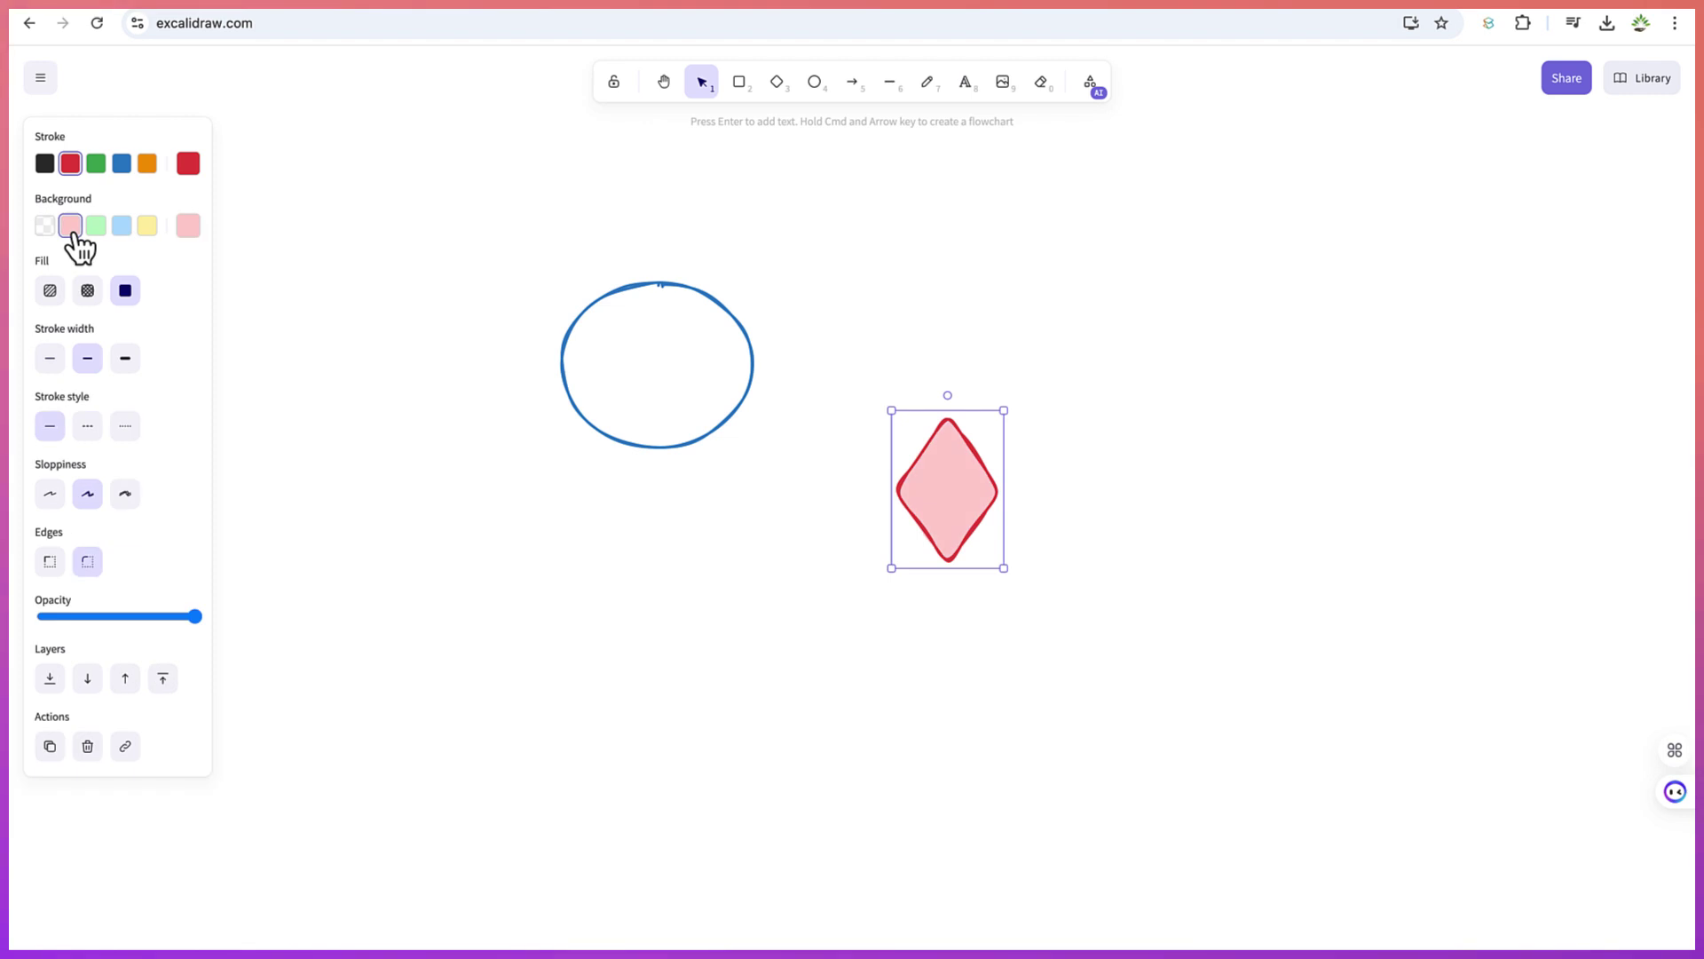
pyautogui.click(87, 292)
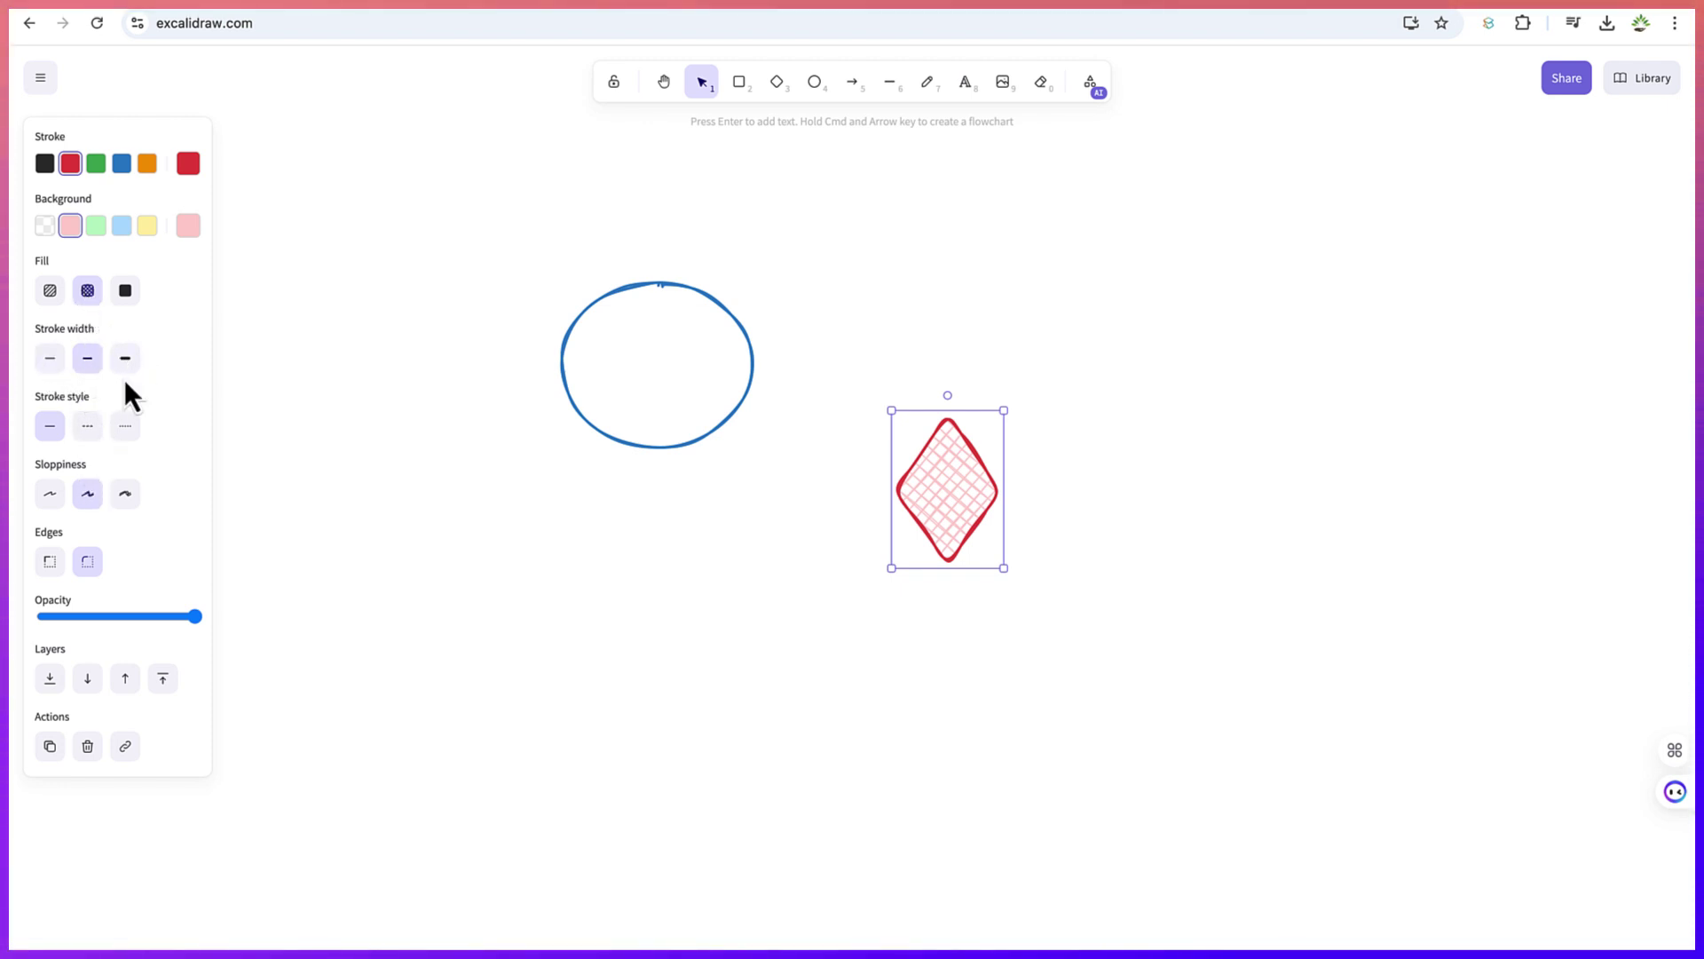
pyautogui.click(50, 359)
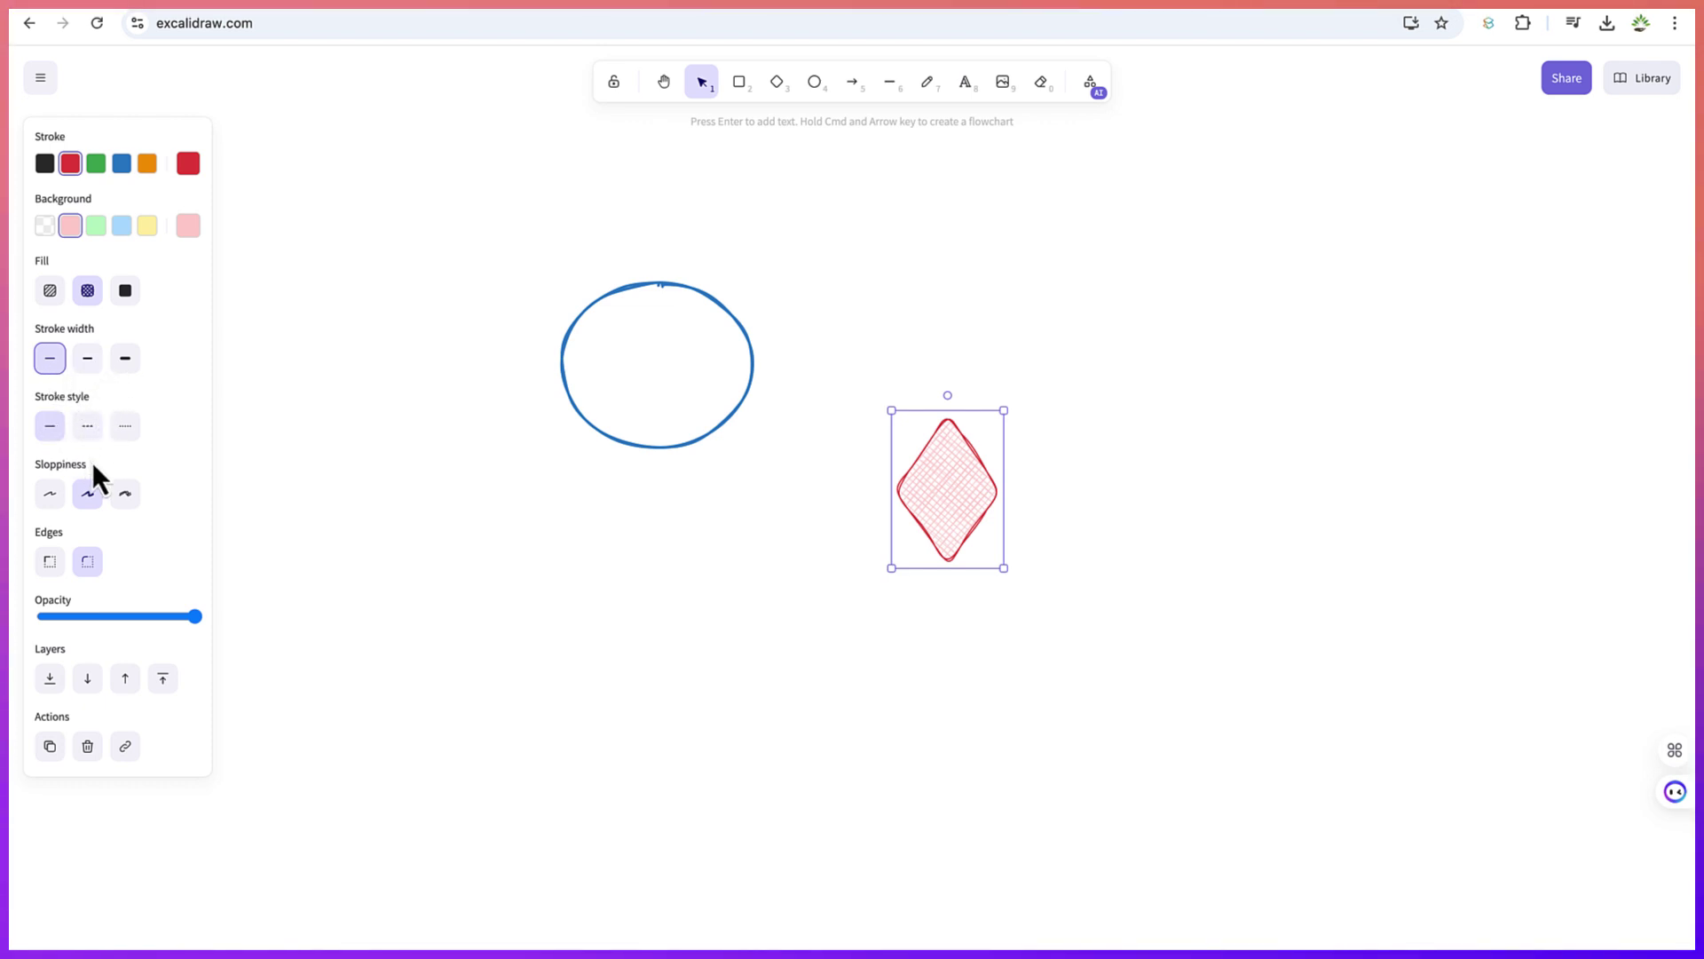
pyautogui.click(88, 428)
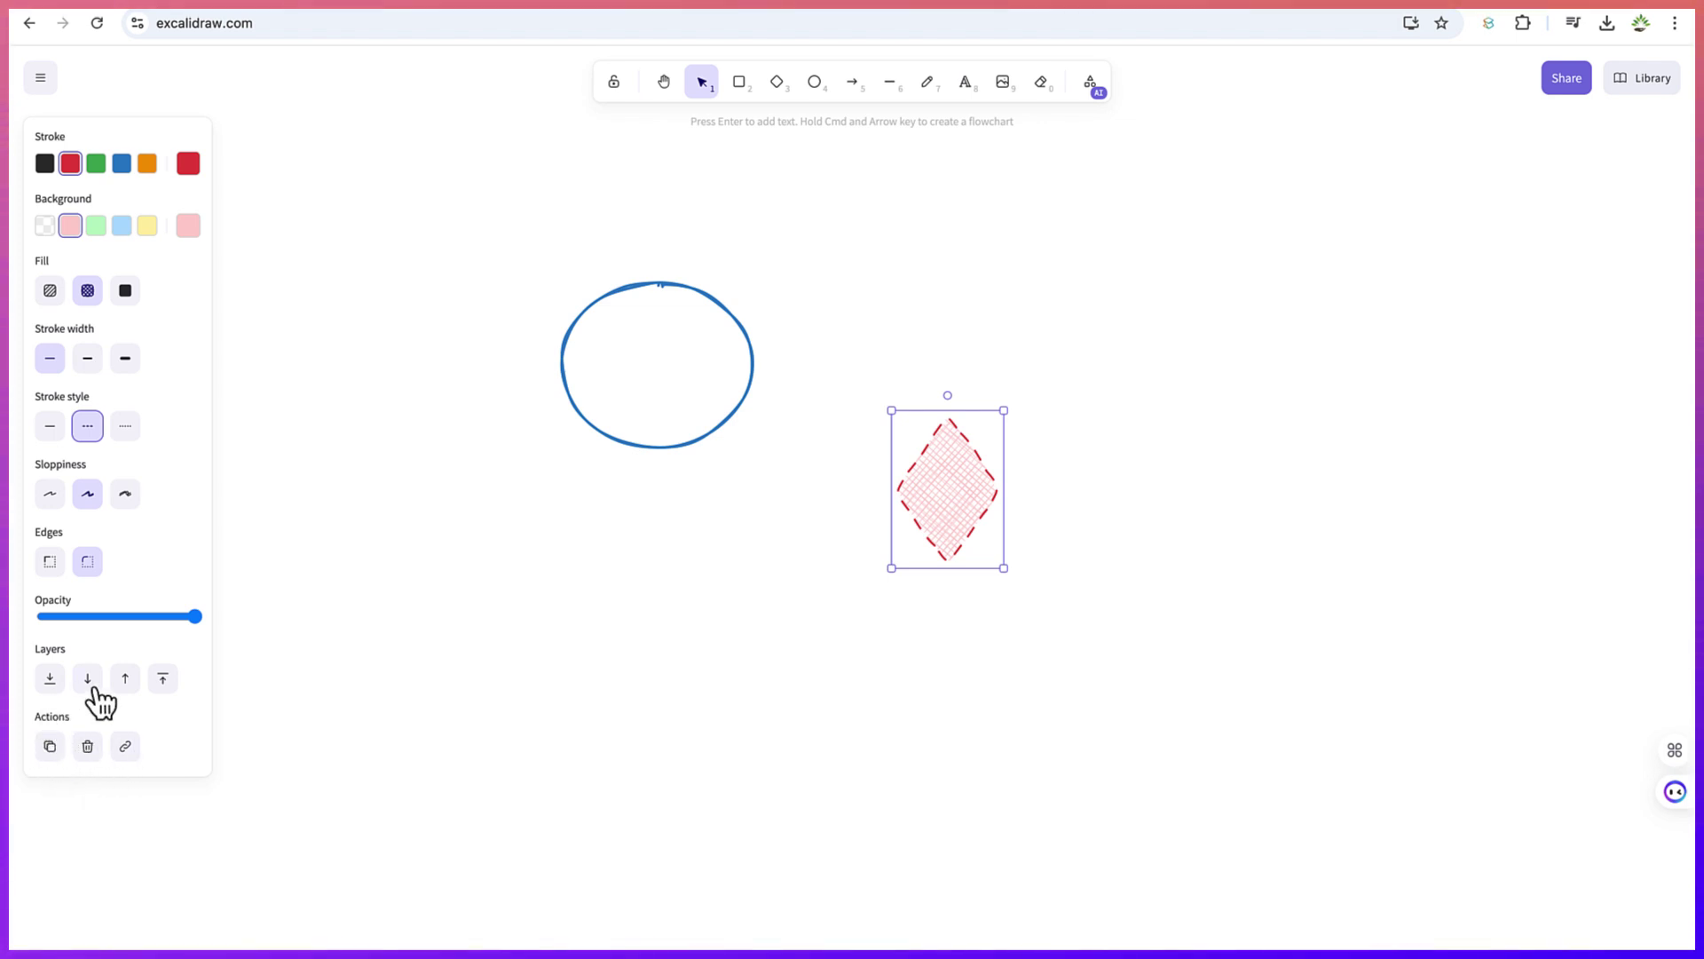
pyautogui.click(88, 746)
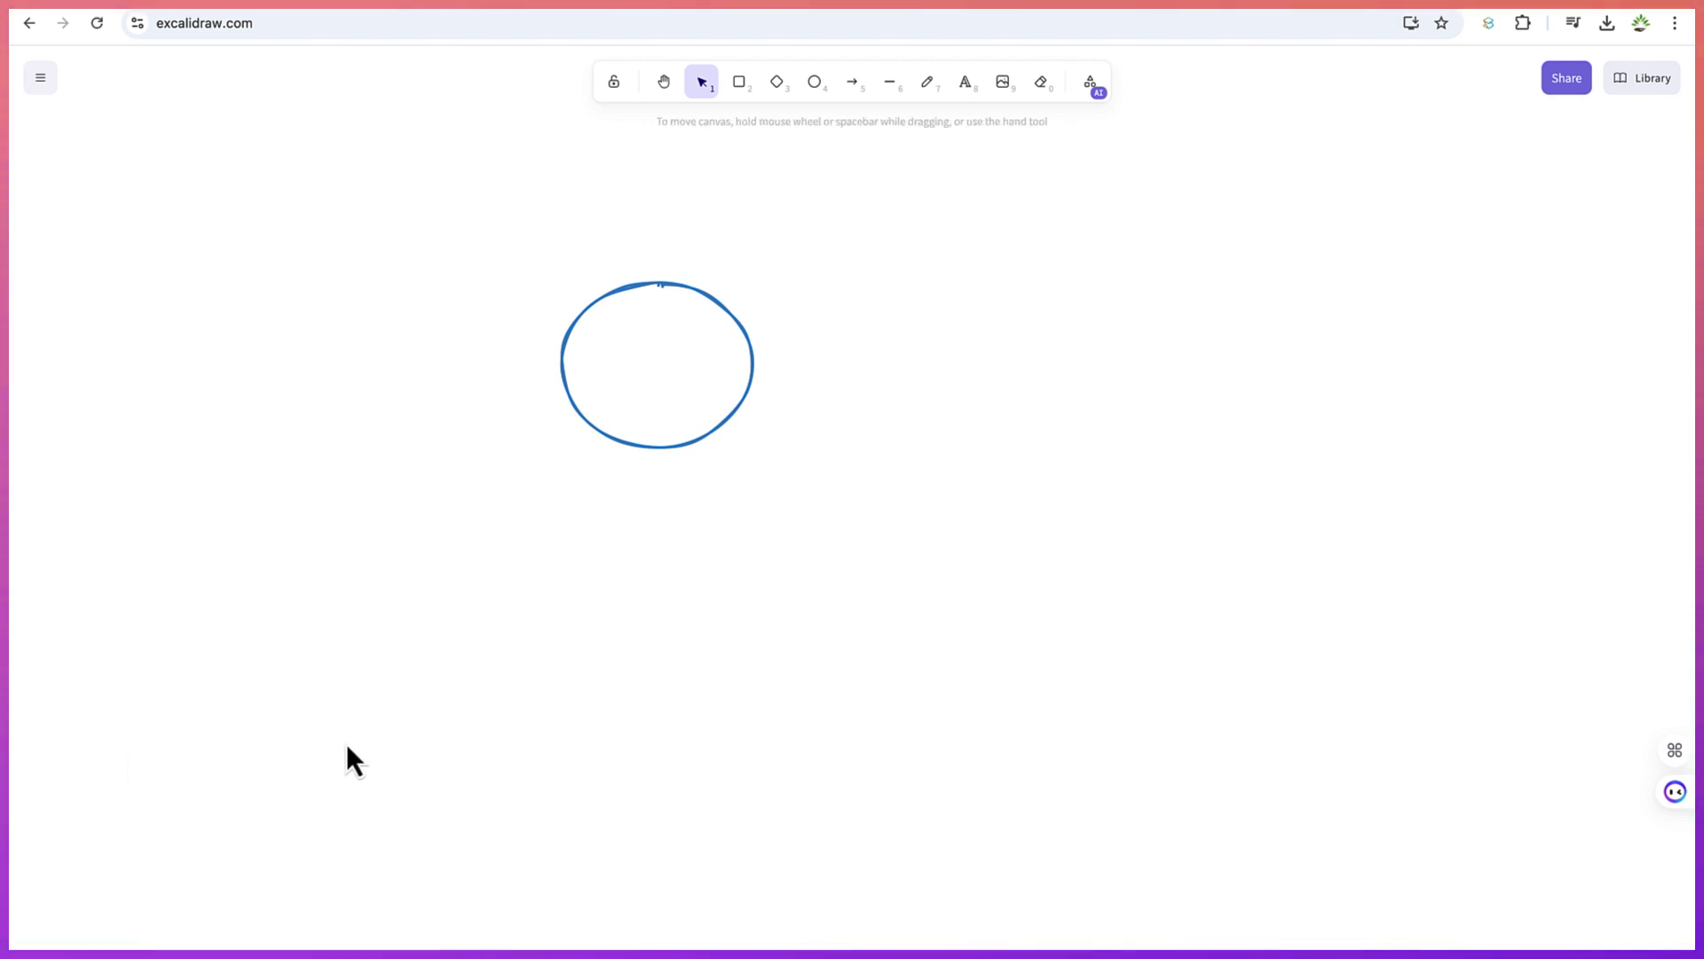
# Step: Draw a red dashed arrow rightward from the blue ellipse
pyautogui.click(724, 426)
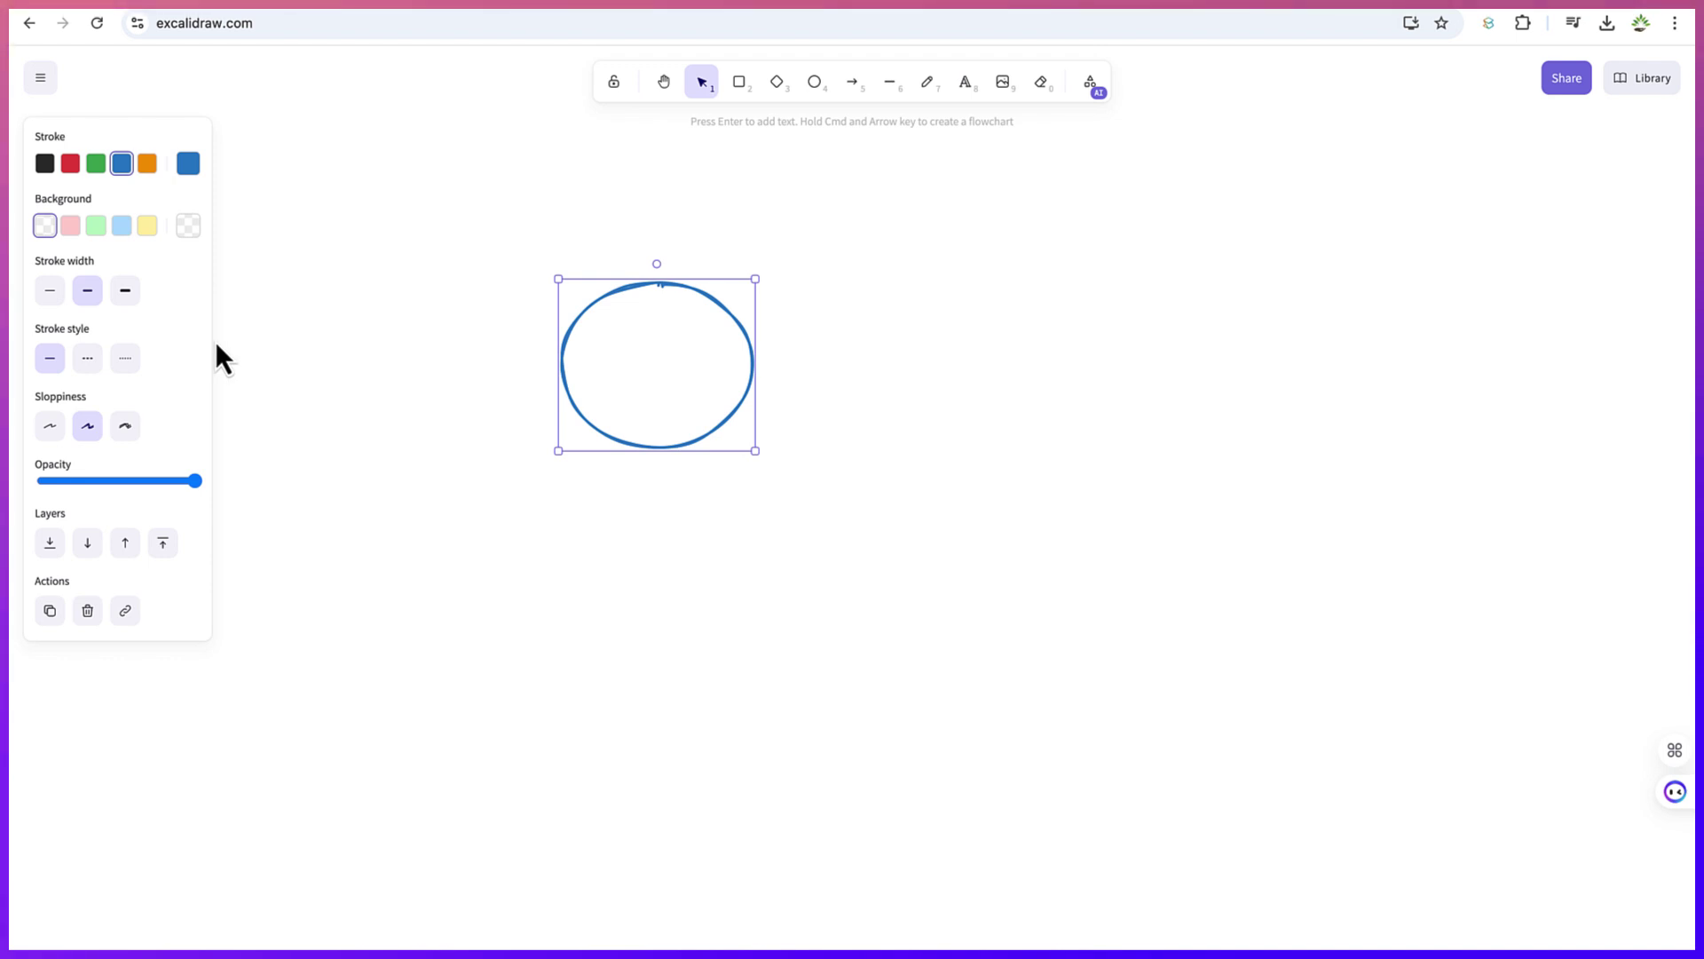
pyautogui.click(855, 82)
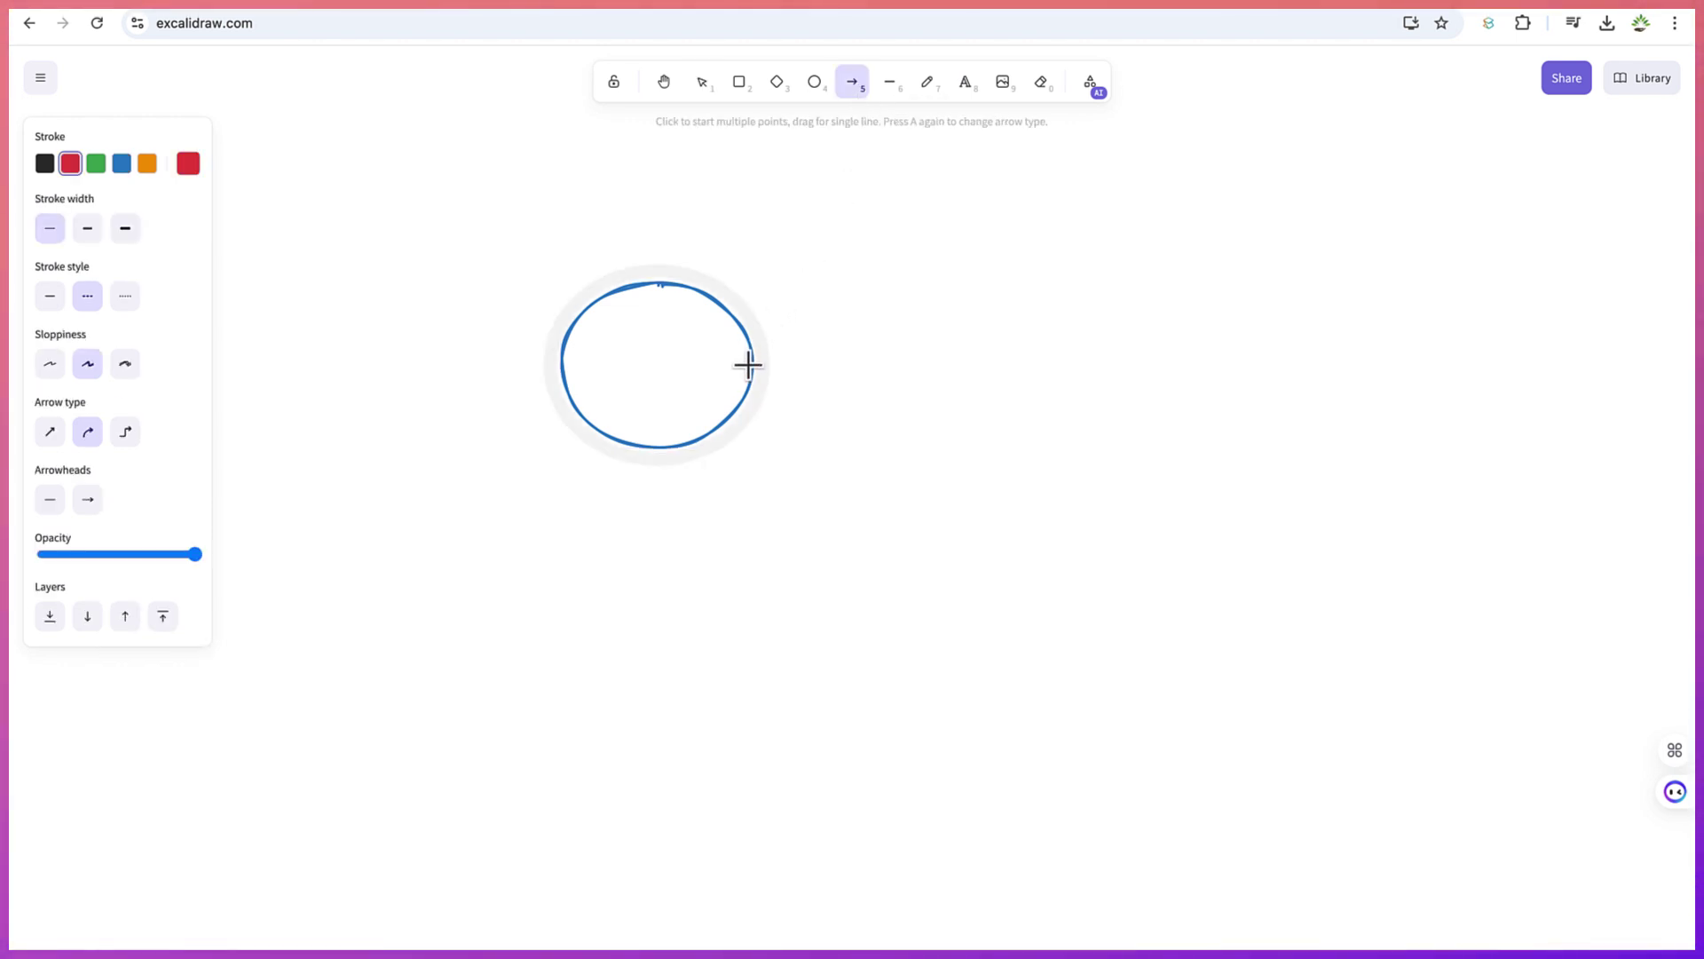
pyautogui.moveTo(761, 369)
pyautogui.mouseDown()
pyautogui.moveTo(902, 373)
pyautogui.moveTo(1000, 346)
pyautogui.moveTo(995, 368)
pyautogui.mouseUp()
# Step: Draw a red dashed rounded rectangle at the arrow's tip with a transparent background
pyautogui.click(738, 82)
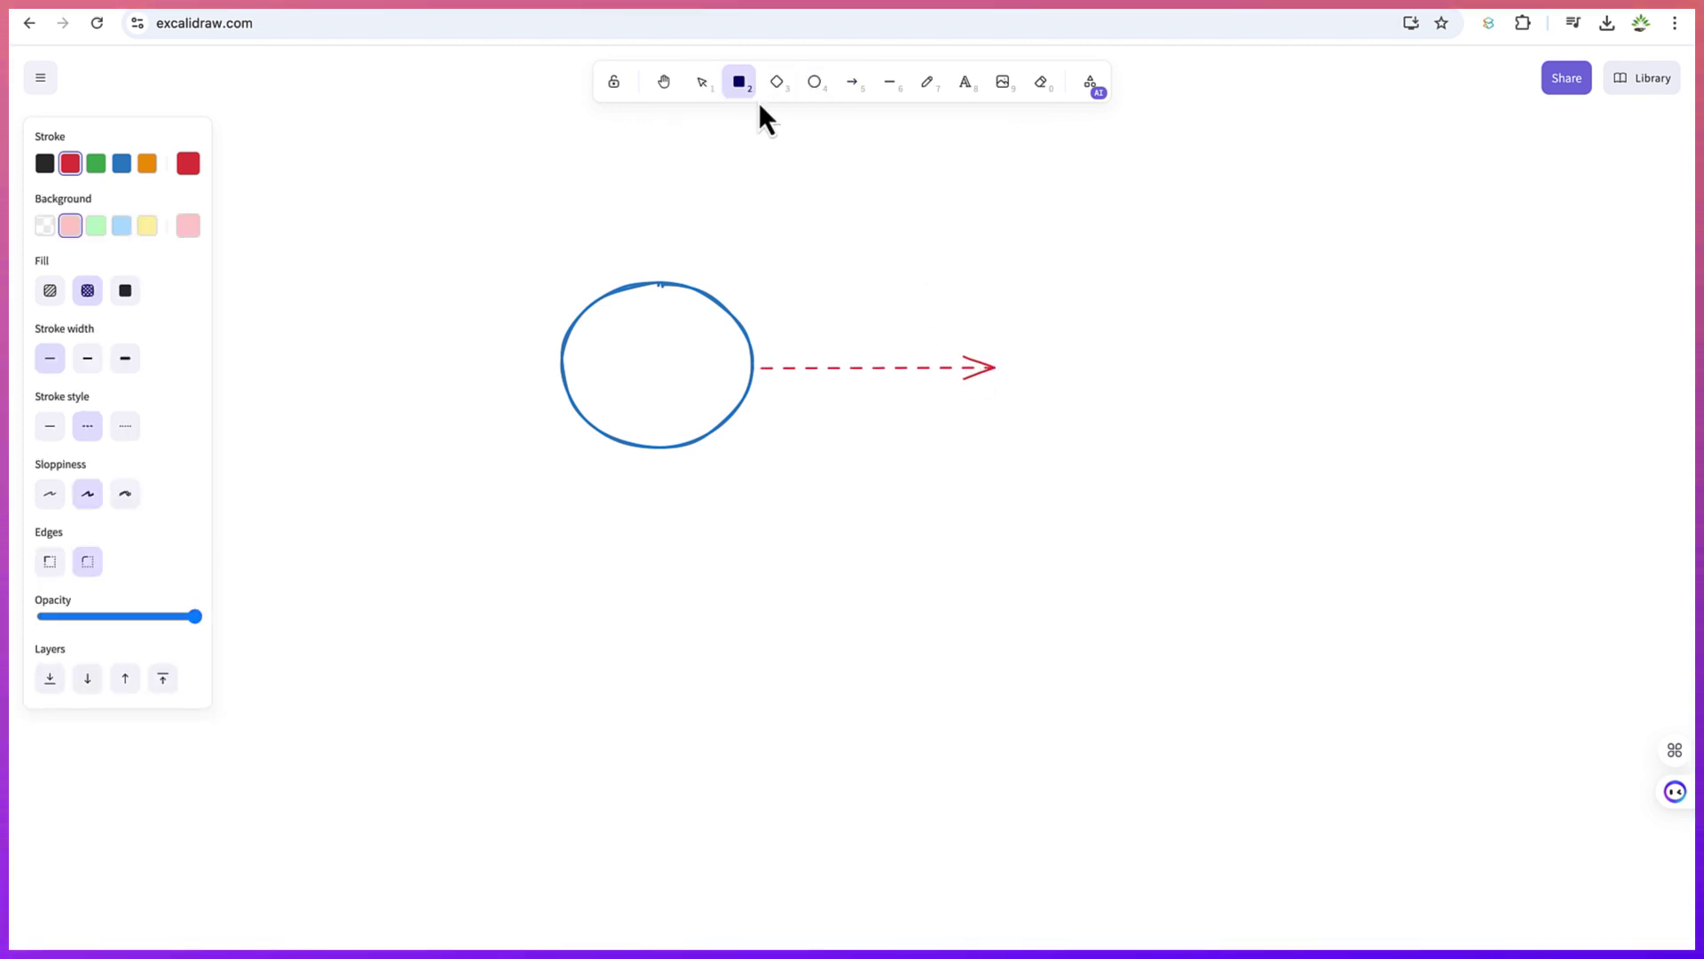
pyautogui.moveTo(1008, 290)
pyautogui.mouseDown()
pyautogui.moveTo(1092, 326)
pyautogui.moveTo(1237, 444)
pyautogui.mouseUp()
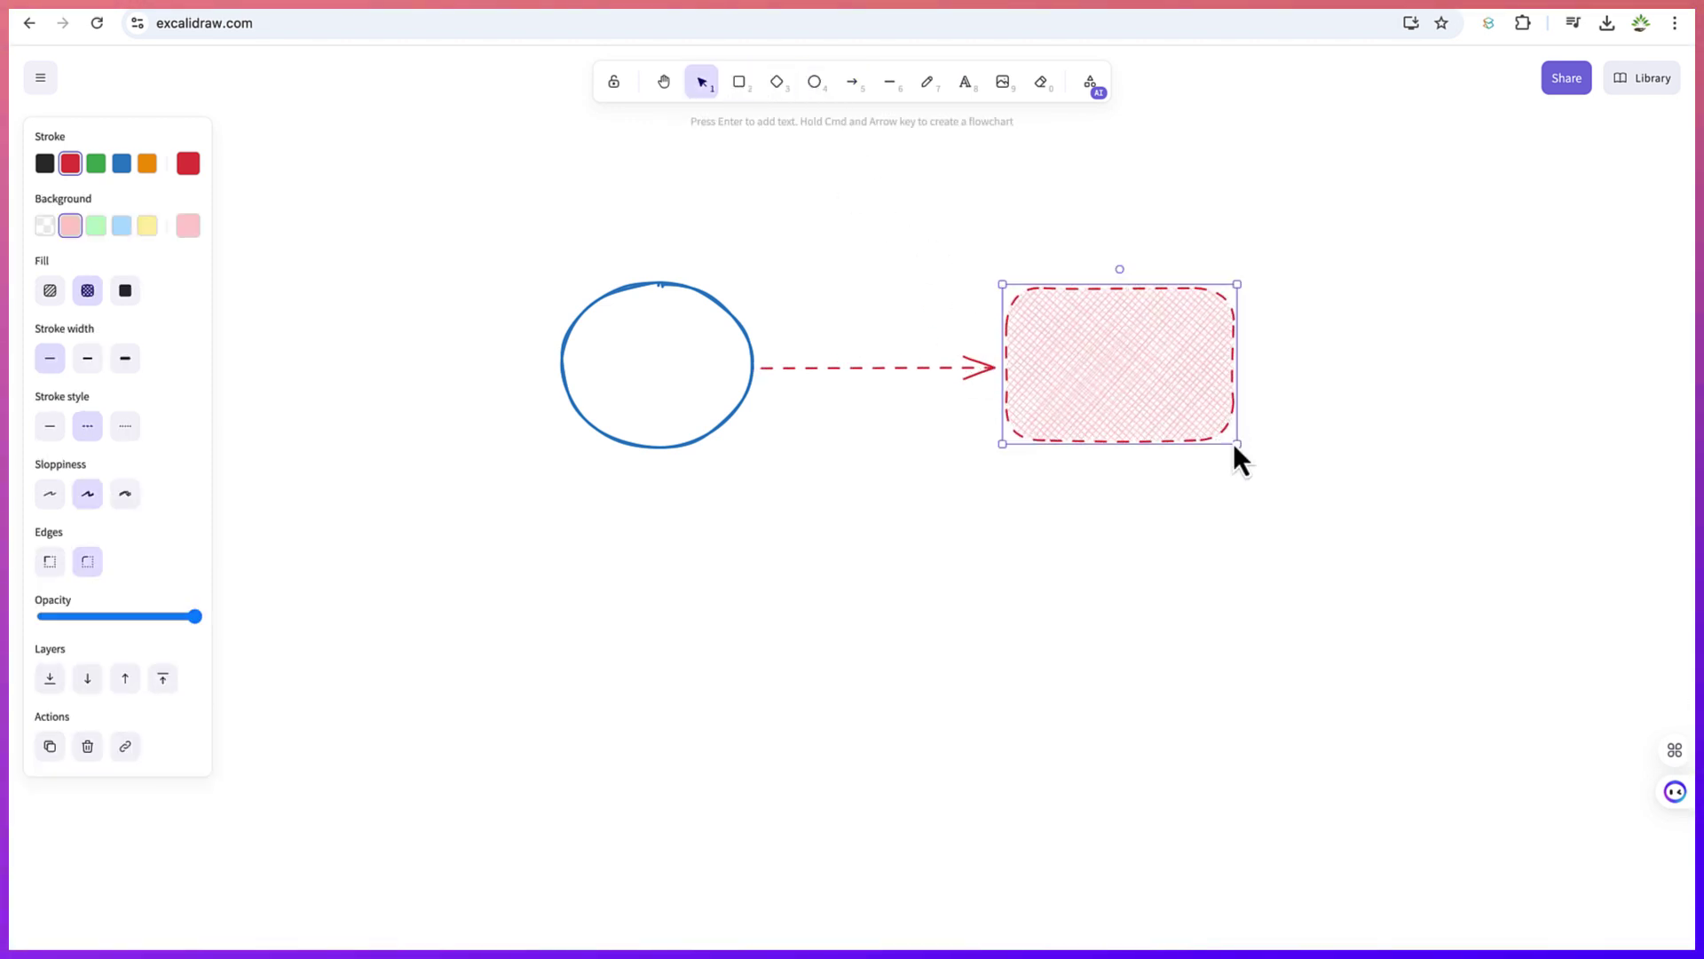
pyautogui.click(45, 227)
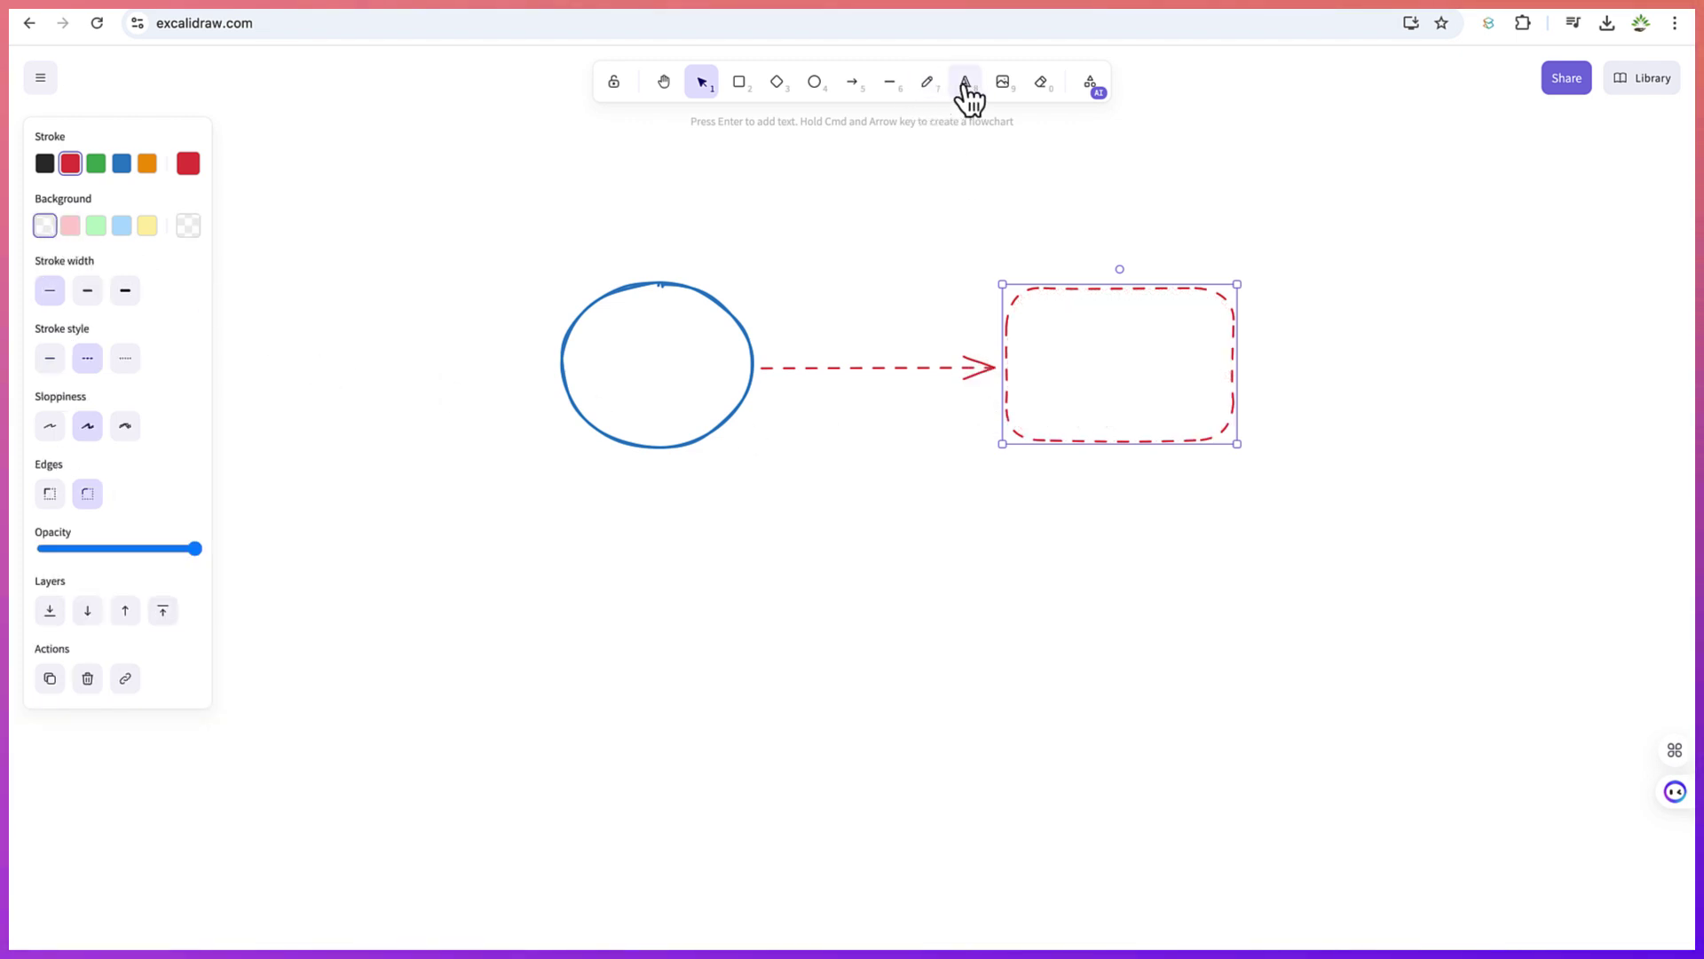
# Step: Freehand four red dots and a curved stroke inside the dashed rectangle
pyautogui.click(928, 84)
pyautogui.click(1059, 339)
pyautogui.click(1071, 397)
pyautogui.click(1142, 344)
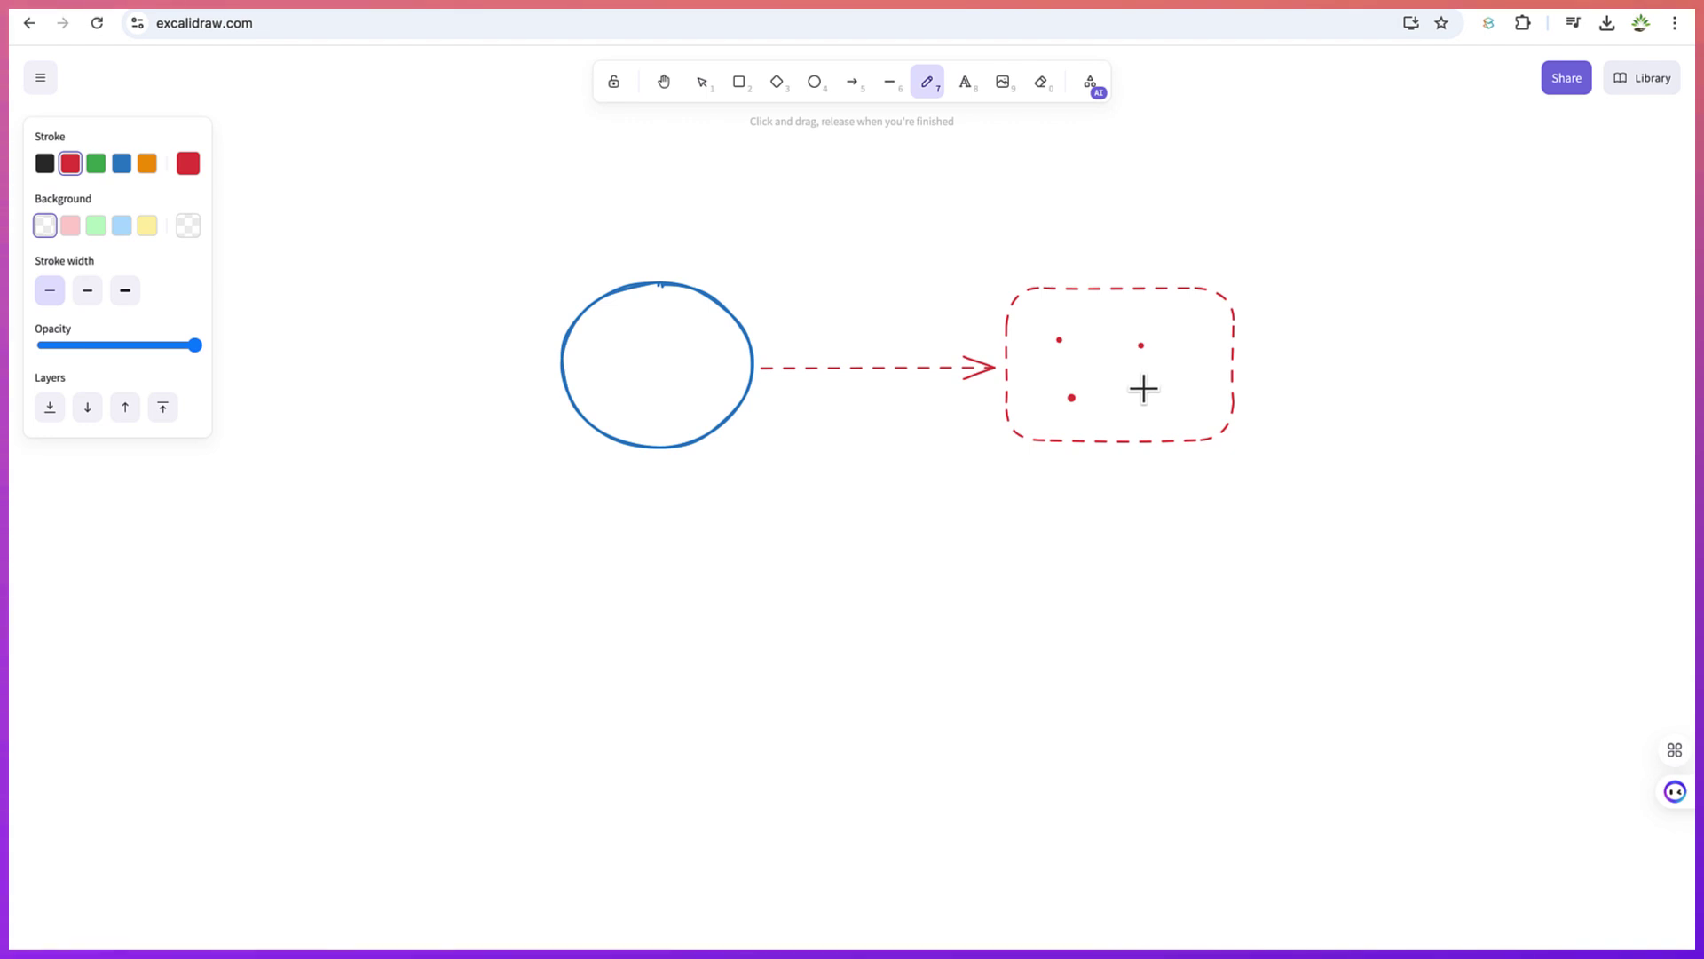
pyautogui.click(1142, 390)
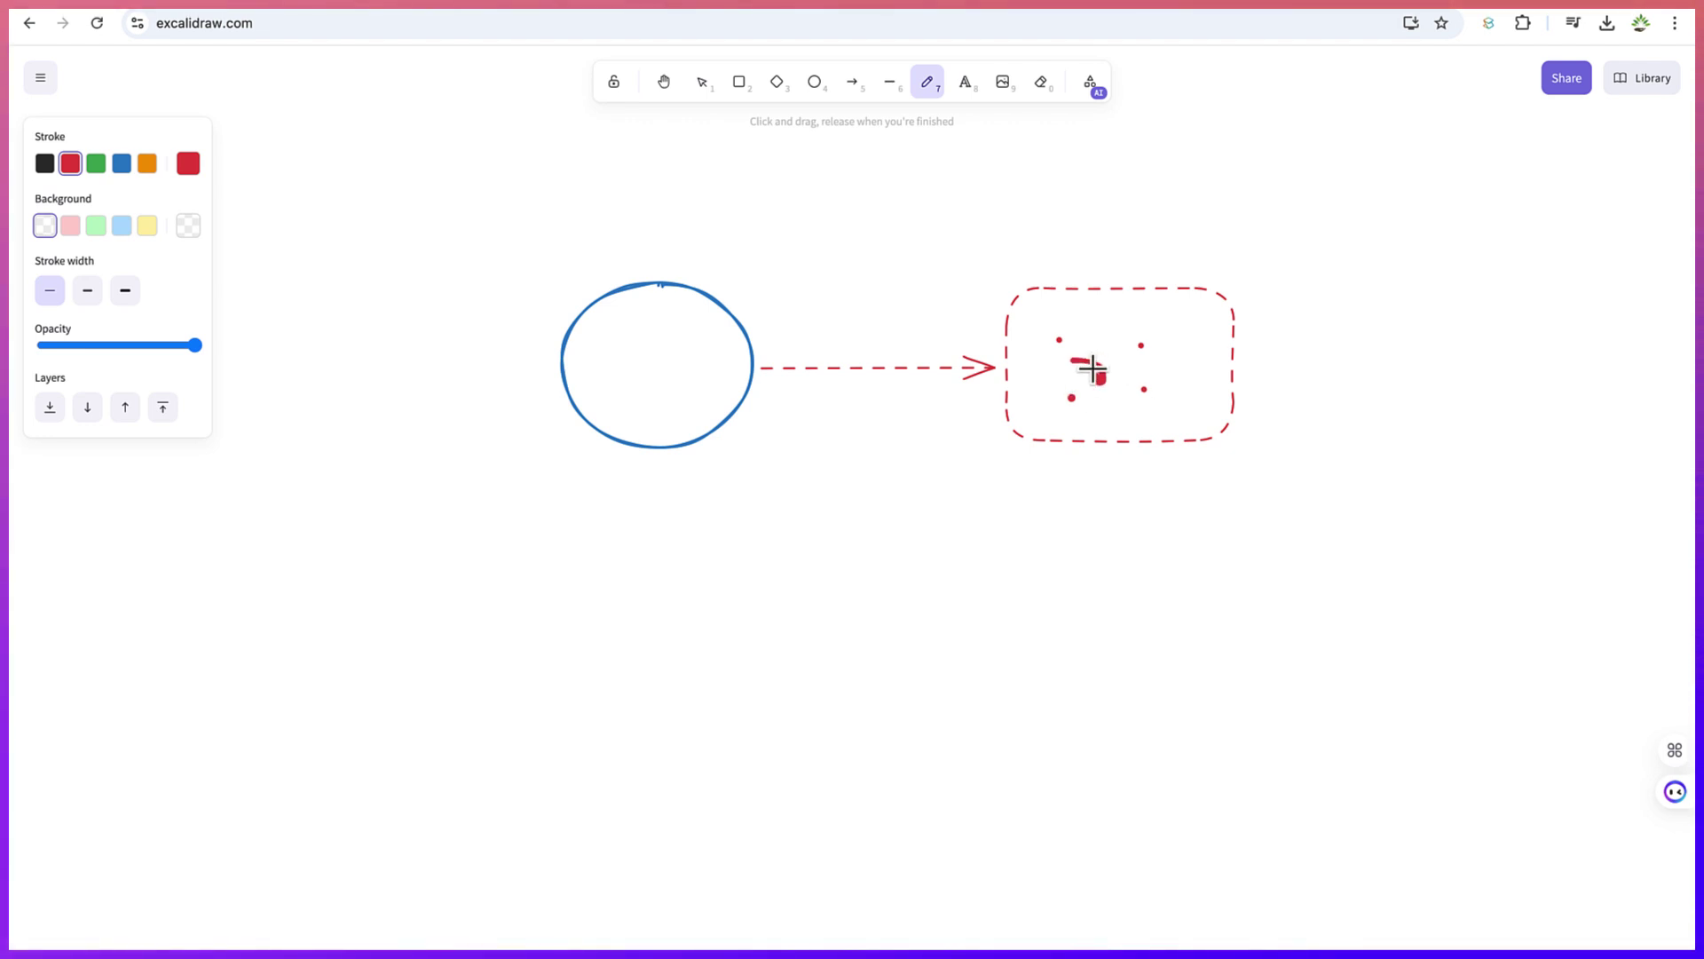
pyautogui.moveTo(1093, 369)
pyautogui.mouseDown()
pyautogui.moveTo(1100, 340)
pyautogui.moveTo(1163, 364)
pyautogui.moveTo(1132, 351)
pyautogui.moveTo(1141, 320)
pyautogui.mouseUp()
# Step: Hand-write y=mx in red below the ellipse-and-arrow diagram
pyautogui.moveTo(808, 574)
pyautogui.mouseDown()
pyautogui.moveTo(856, 654)
pyautogui.moveTo(845, 633)
pyautogui.mouseUp()
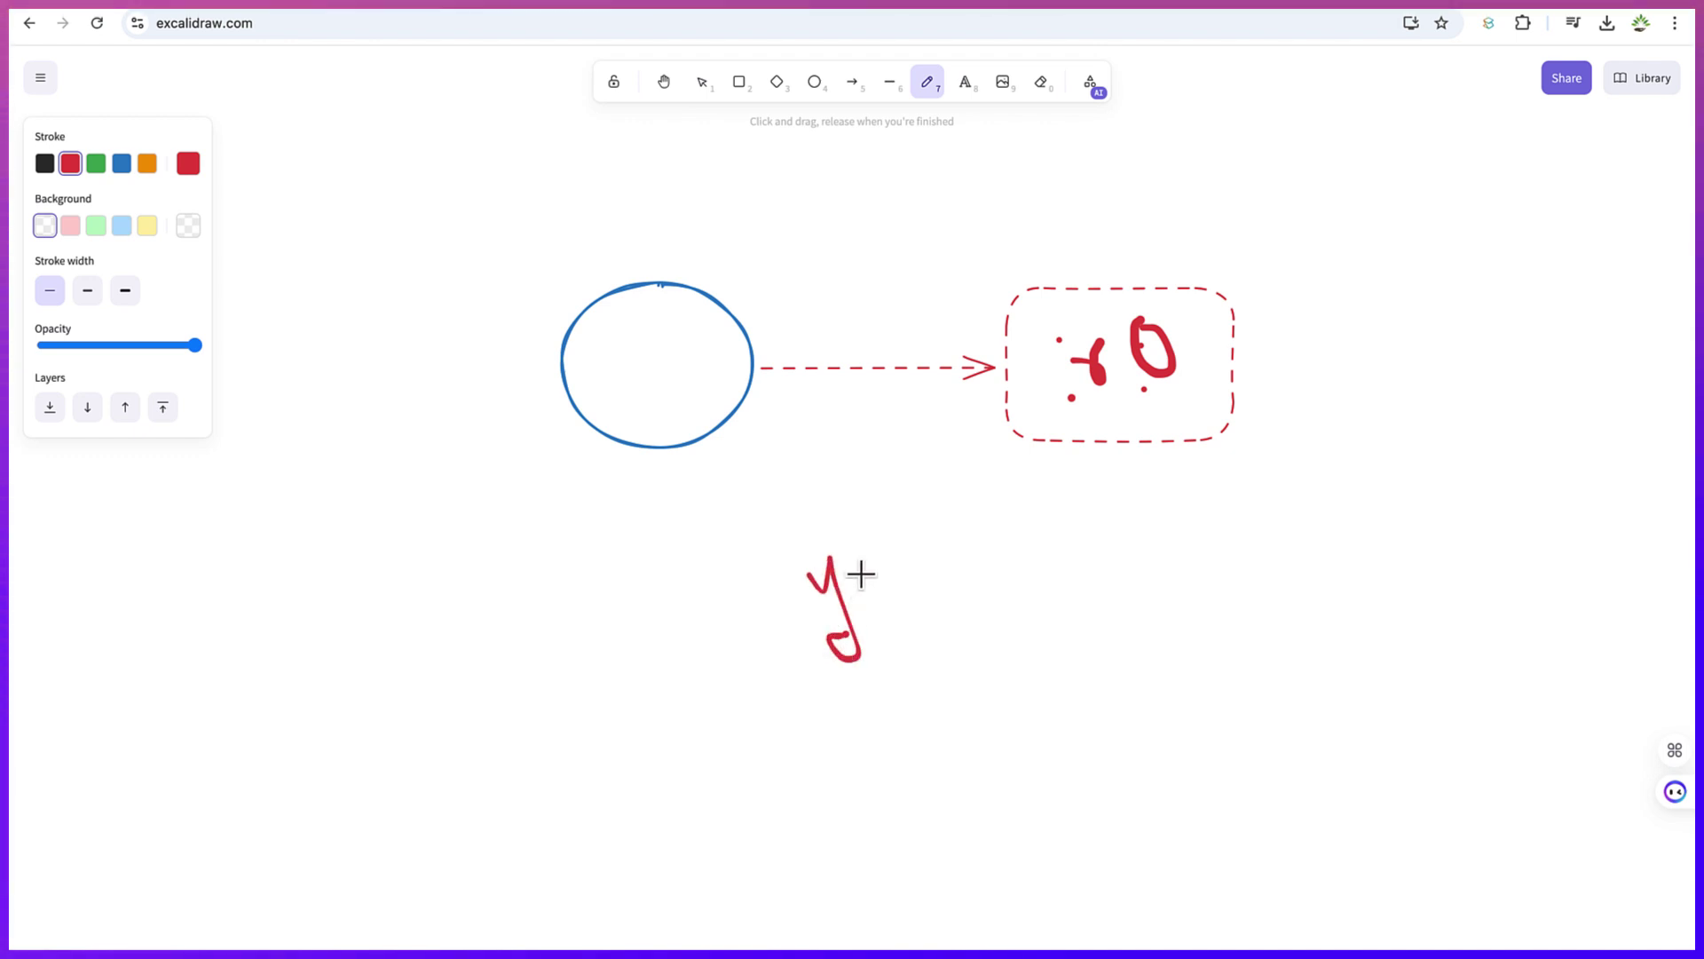
pyautogui.moveTo(861, 573)
pyautogui.mouseDown()
pyautogui.moveTo(892, 589)
pyautogui.moveTo(943, 558)
pyautogui.moveTo(974, 575)
pyautogui.moveTo(978, 547)
pyautogui.moveTo(994, 587)
pyautogui.moveTo(1068, 606)
pyautogui.mouseUp()
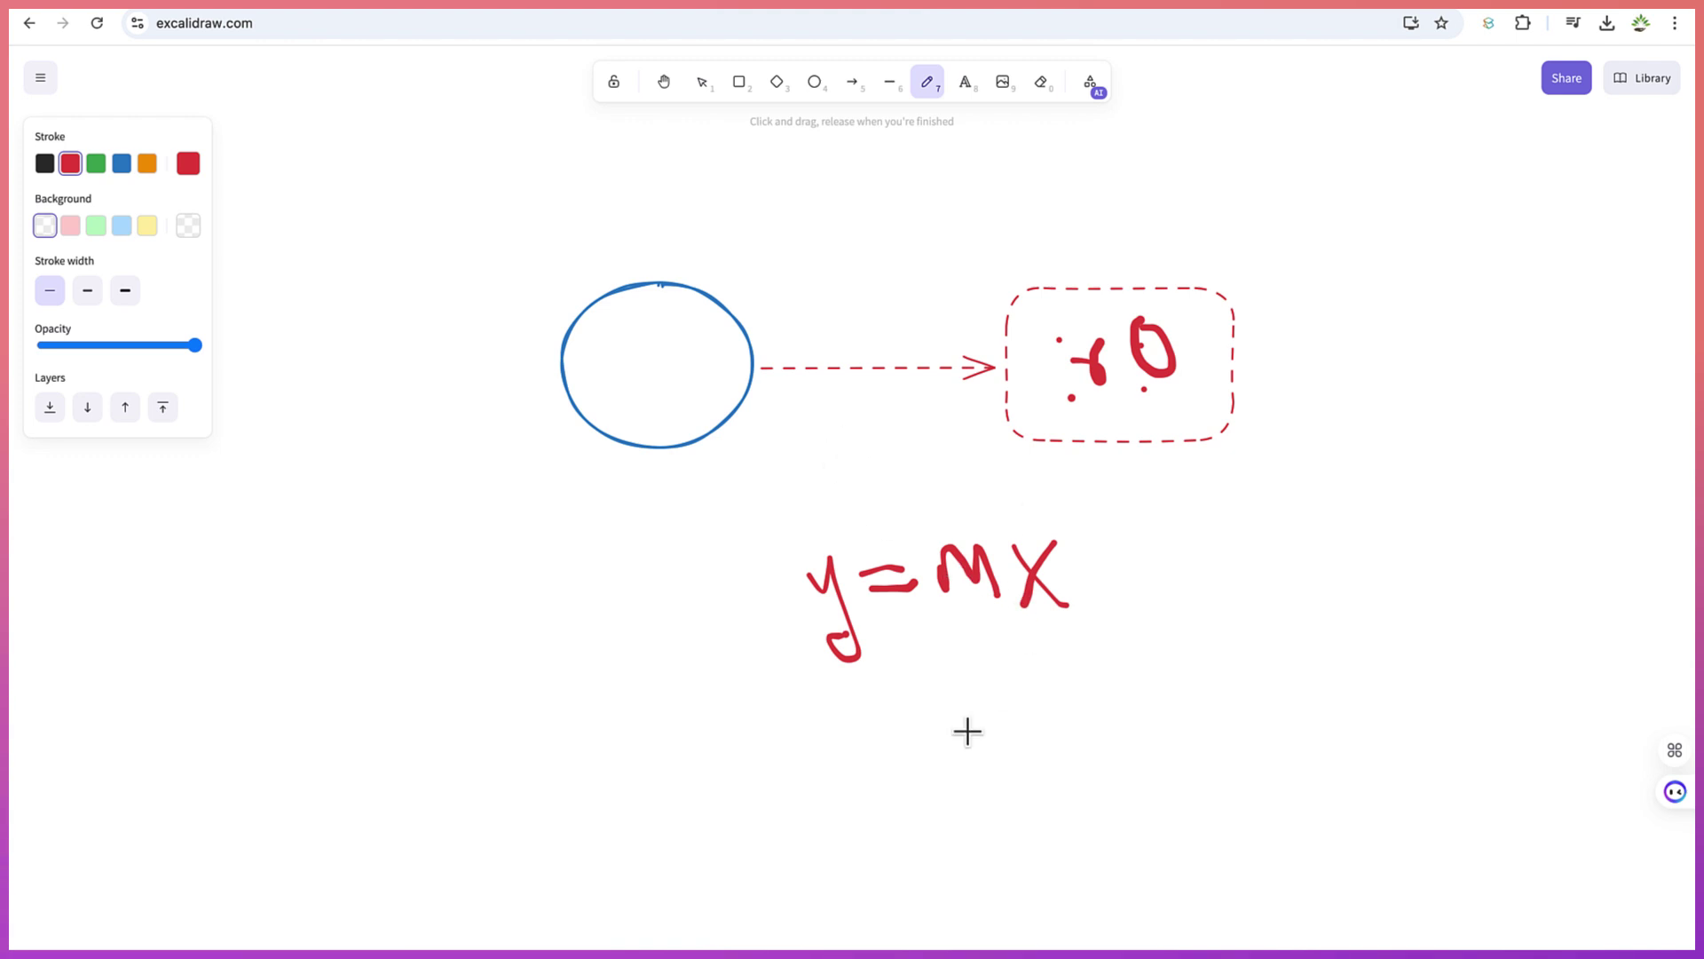
pyautogui.click(965, 84)
pyautogui.click(636, 373)
# Step: Type 'Welcome to my channel' inside the blue ellipse, trying size L before settling on M
pyautogui.press('Return')
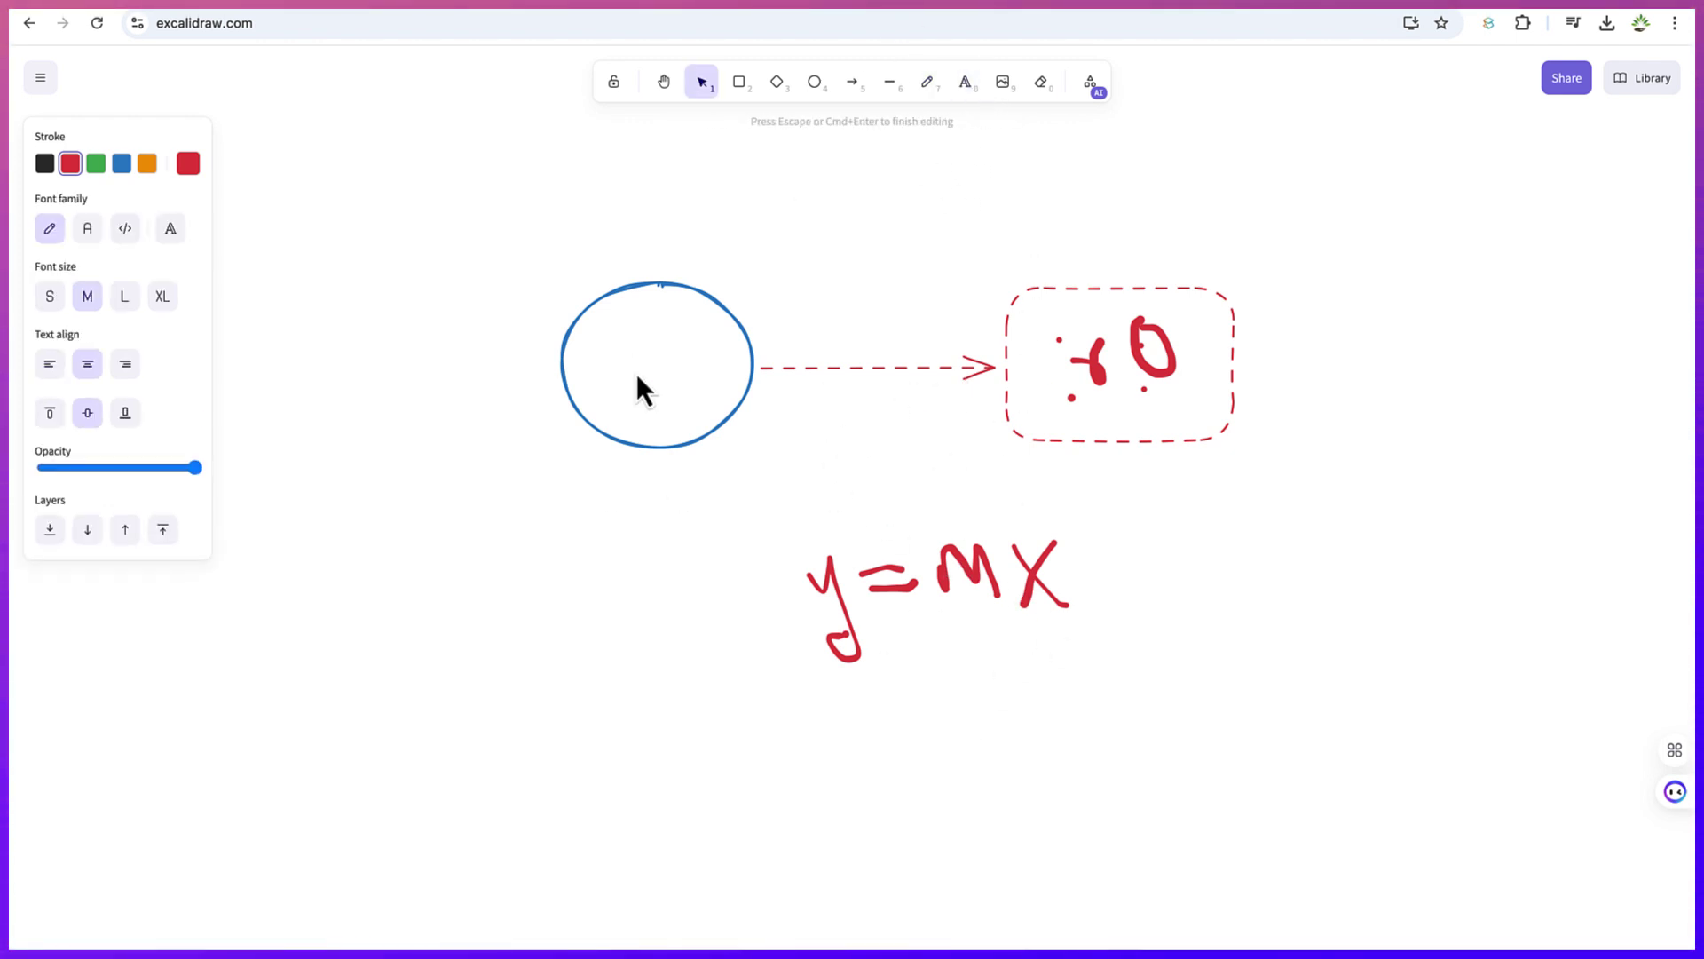
pyautogui.write('Welcome ')
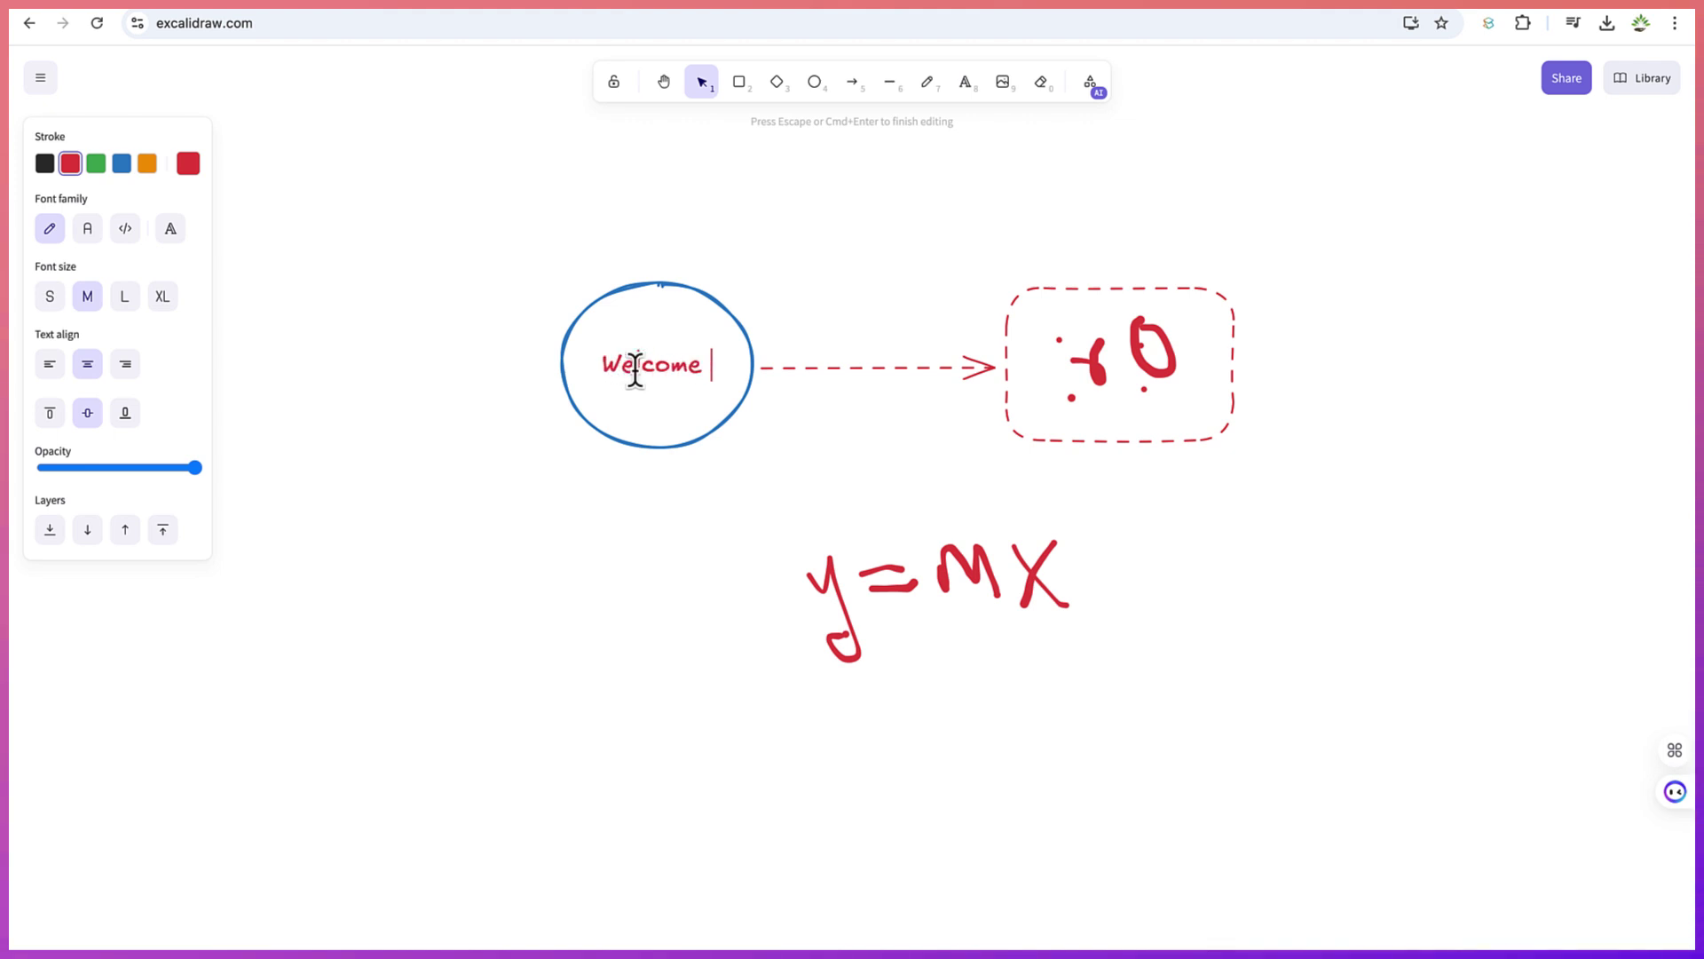
pyautogui.write('to my channel')
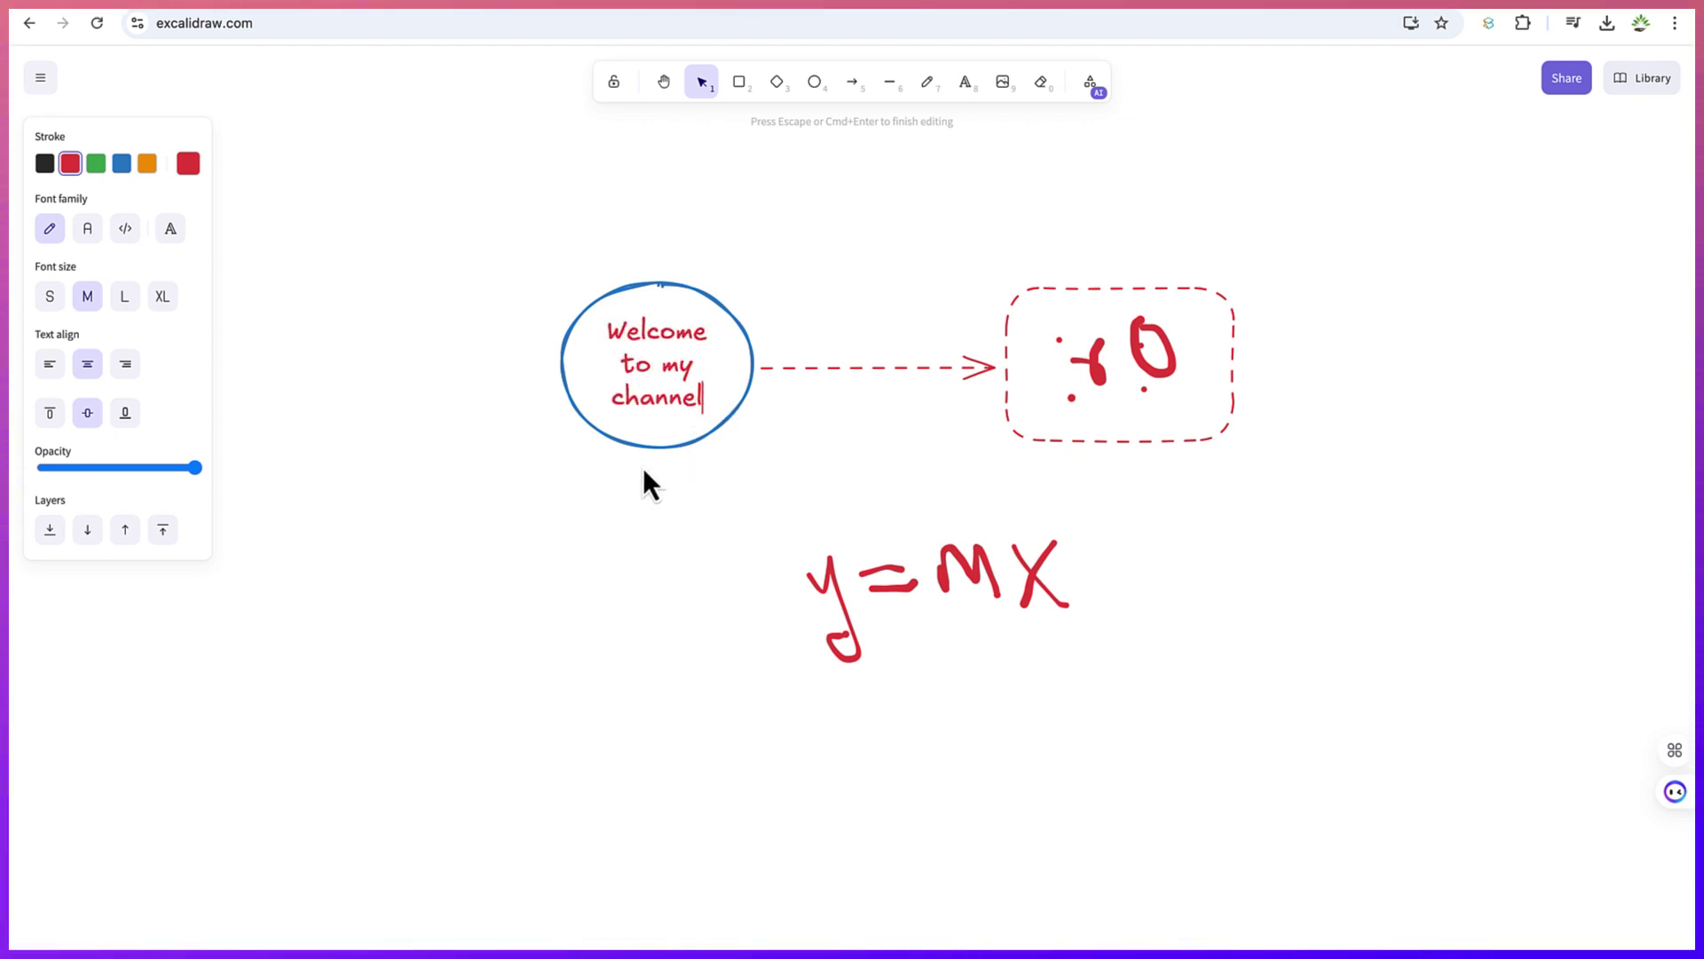
pyautogui.tripleClick(676, 362)
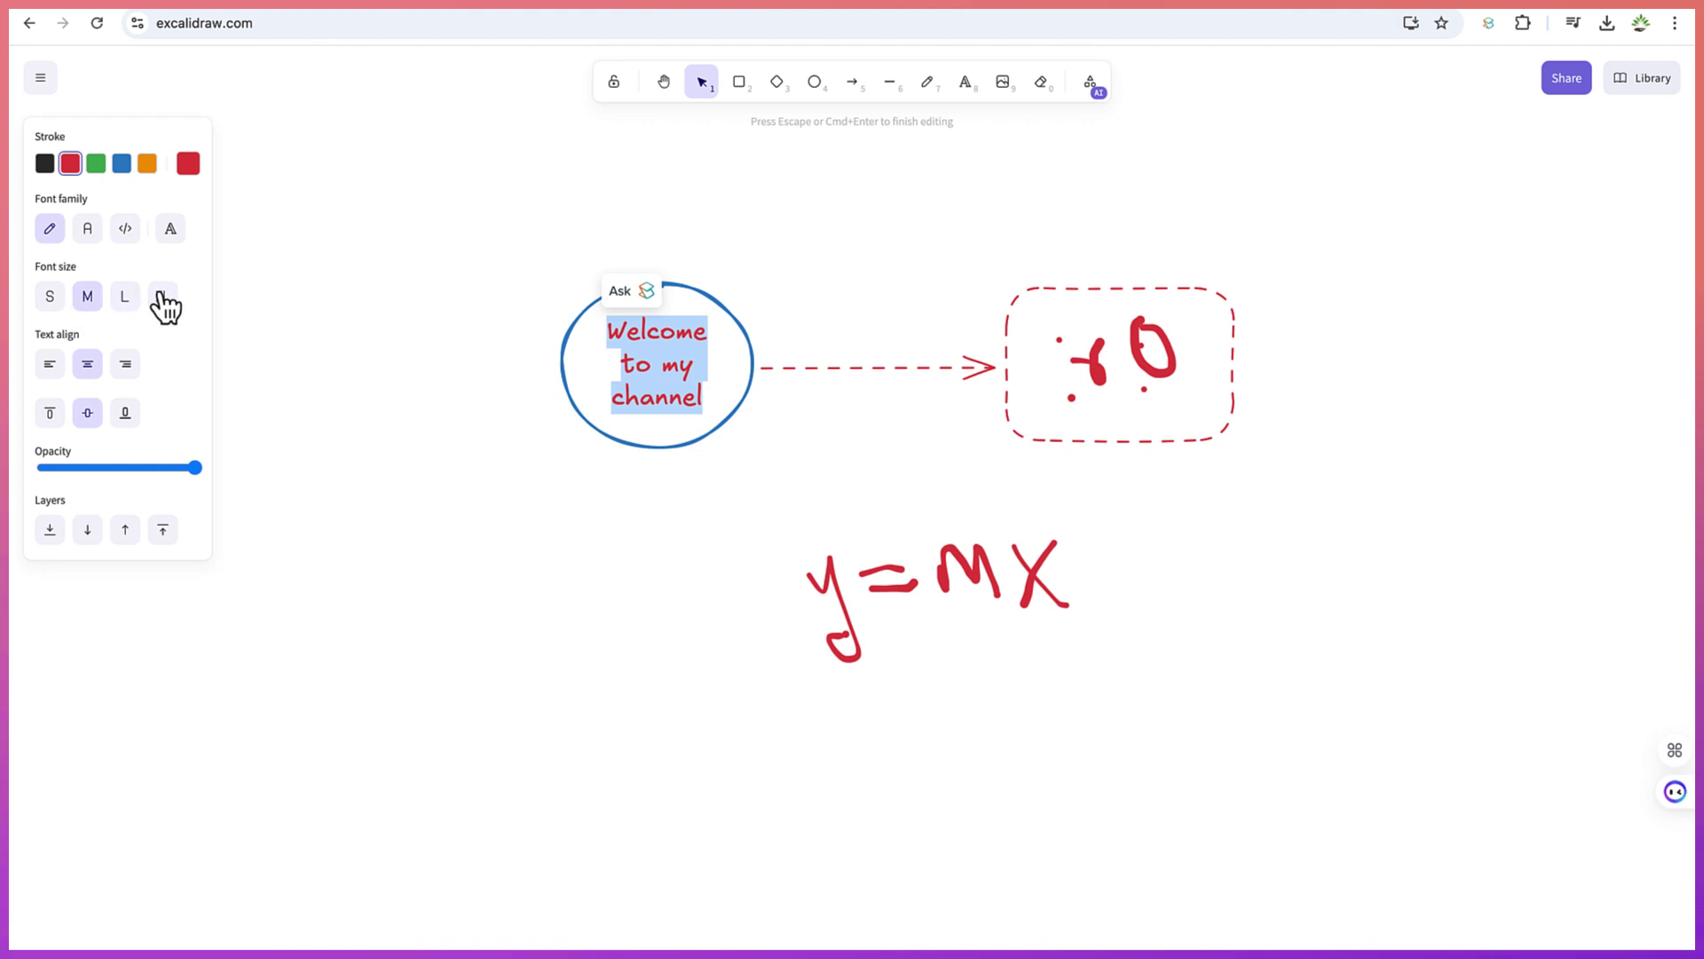
pyautogui.click(128, 302)
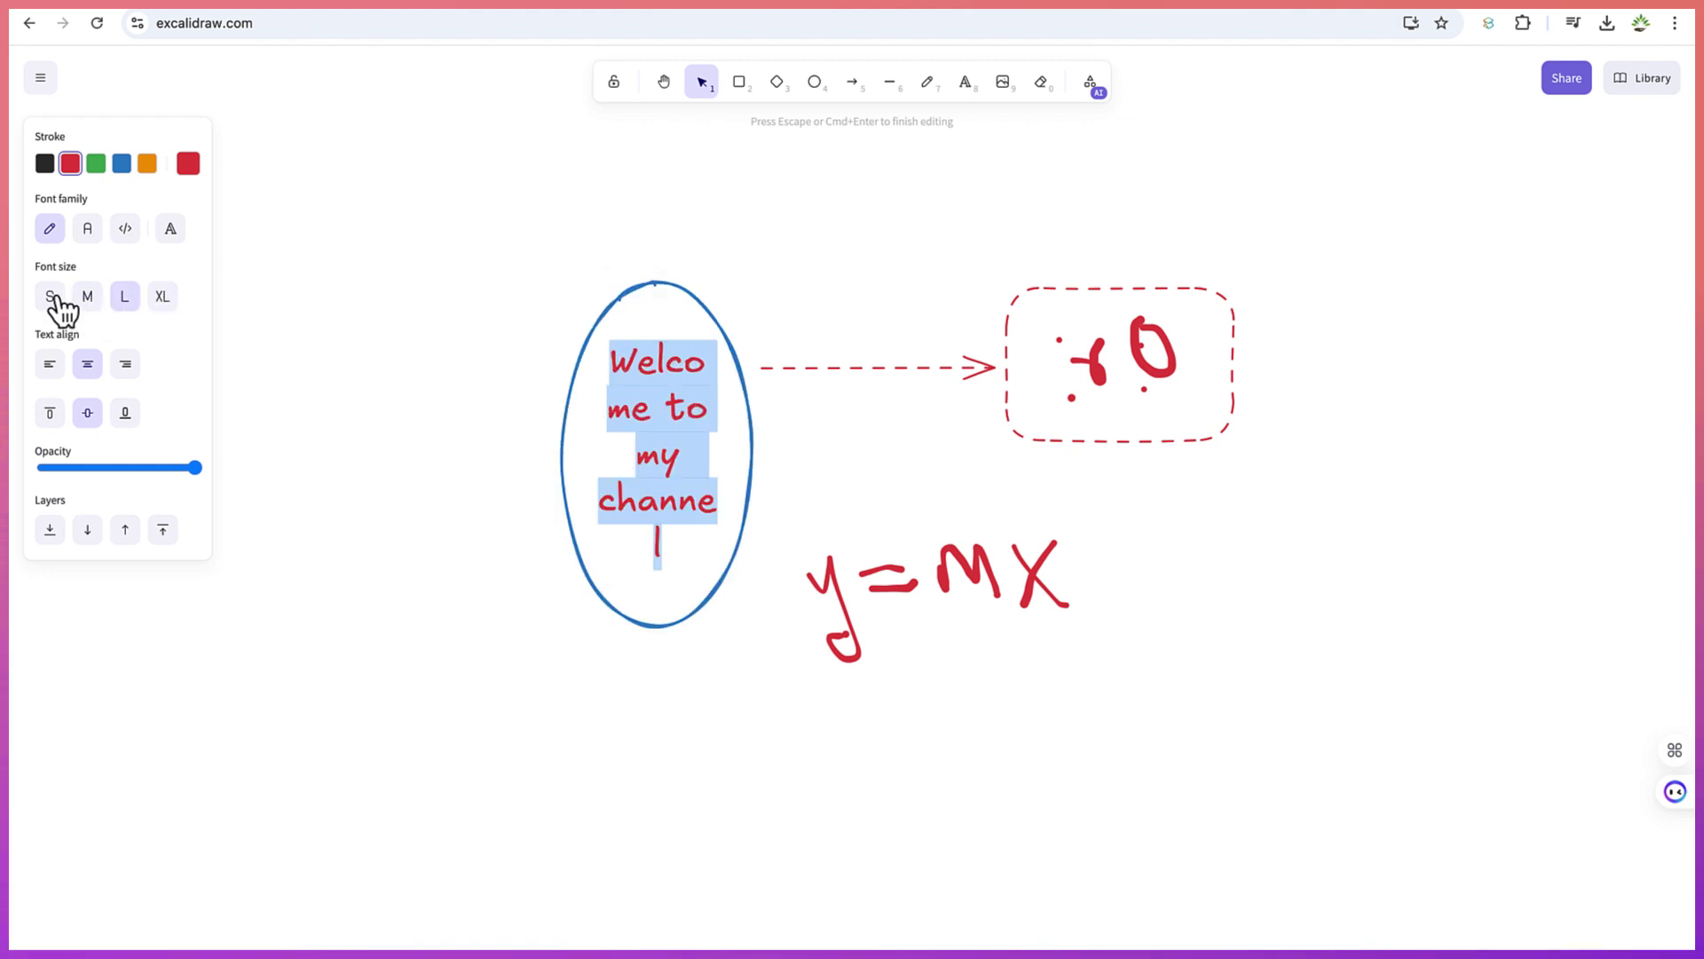
pyautogui.click(87, 297)
pyautogui.click(762, 588)
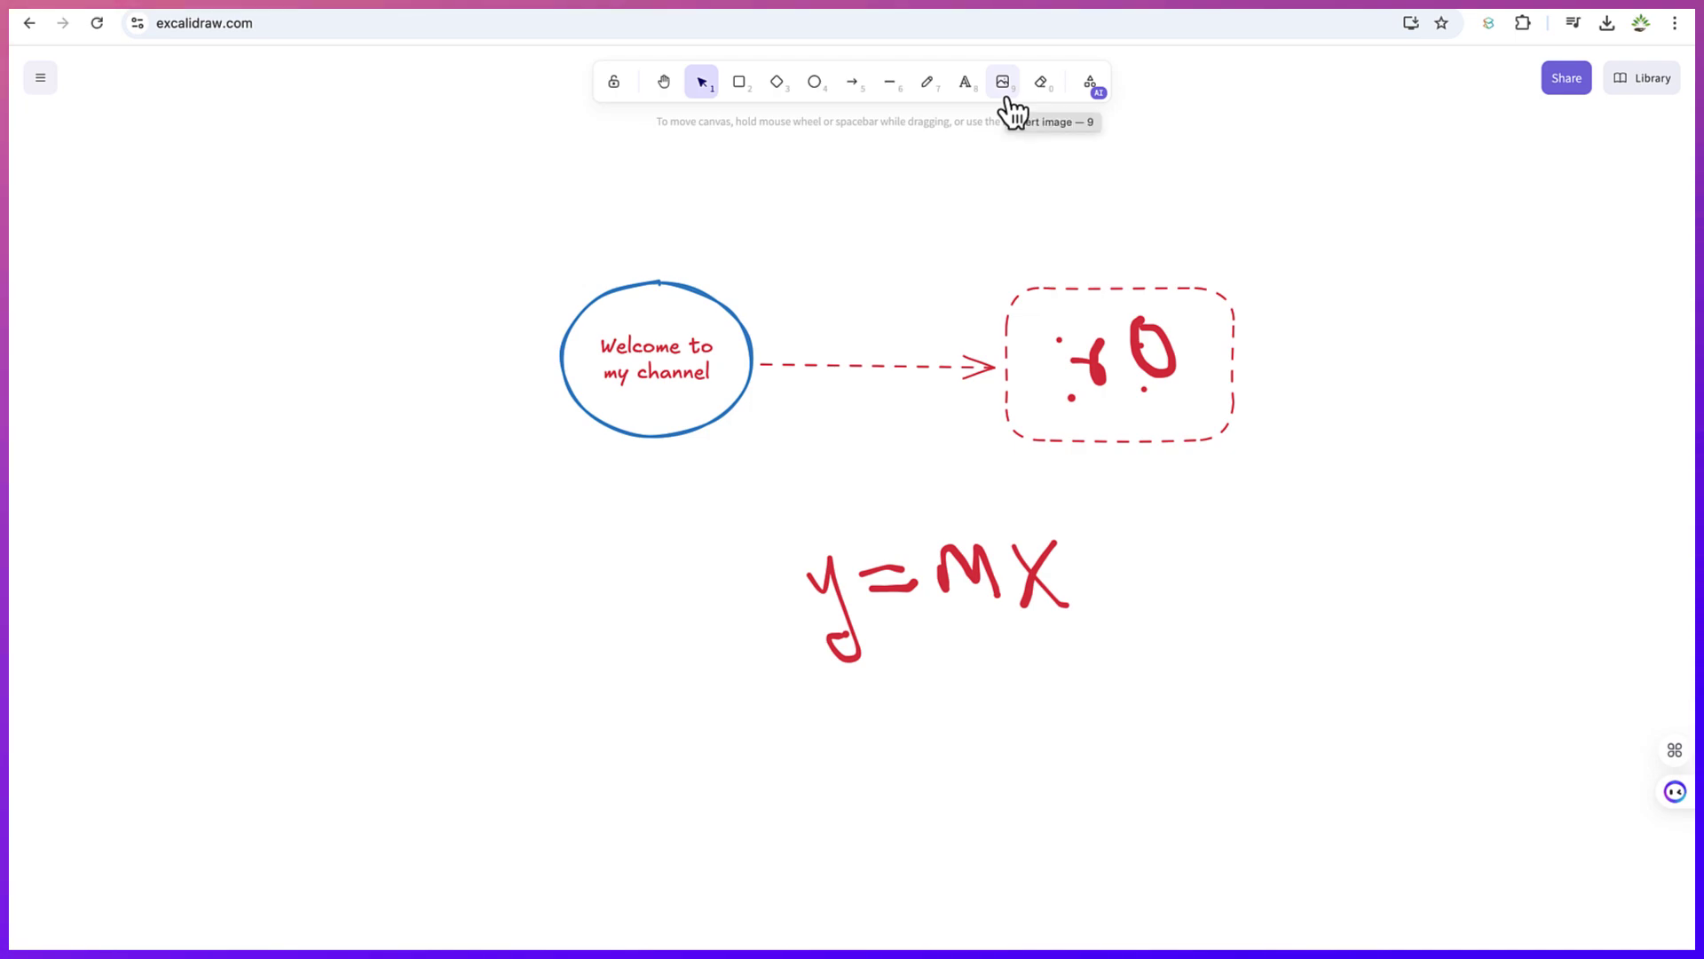
# Step: Load the picture WINX DVD (70).png from the Downloads folder
pyautogui.click(1007, 99)
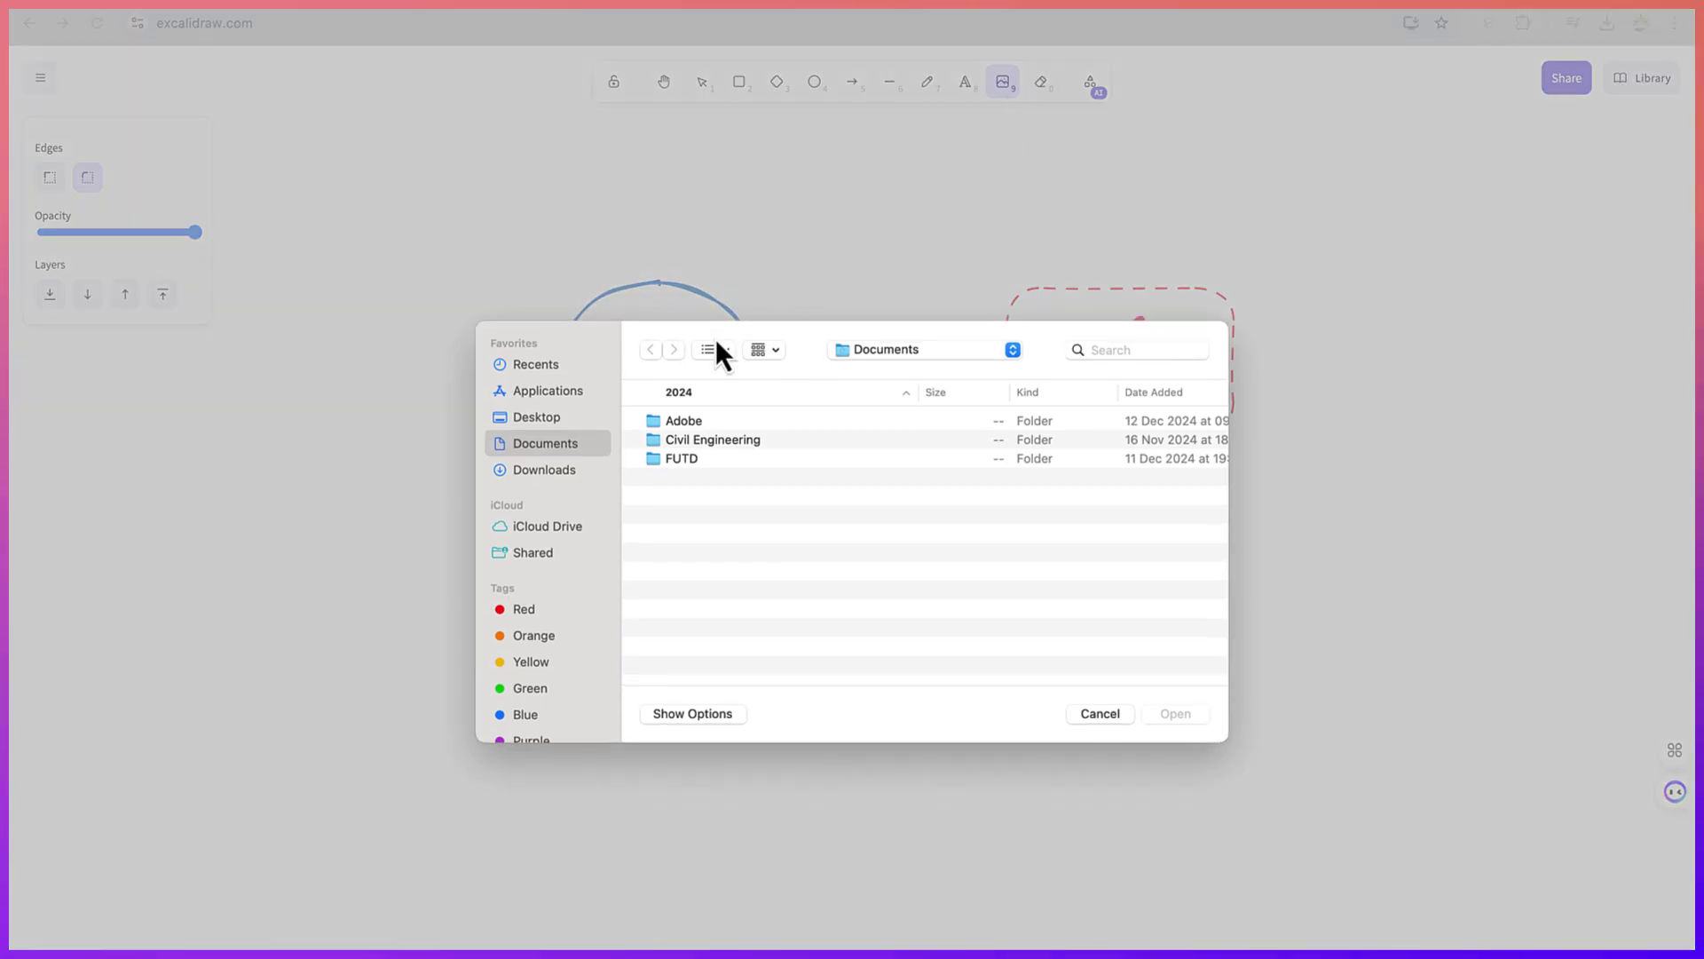
pyautogui.click(536, 473)
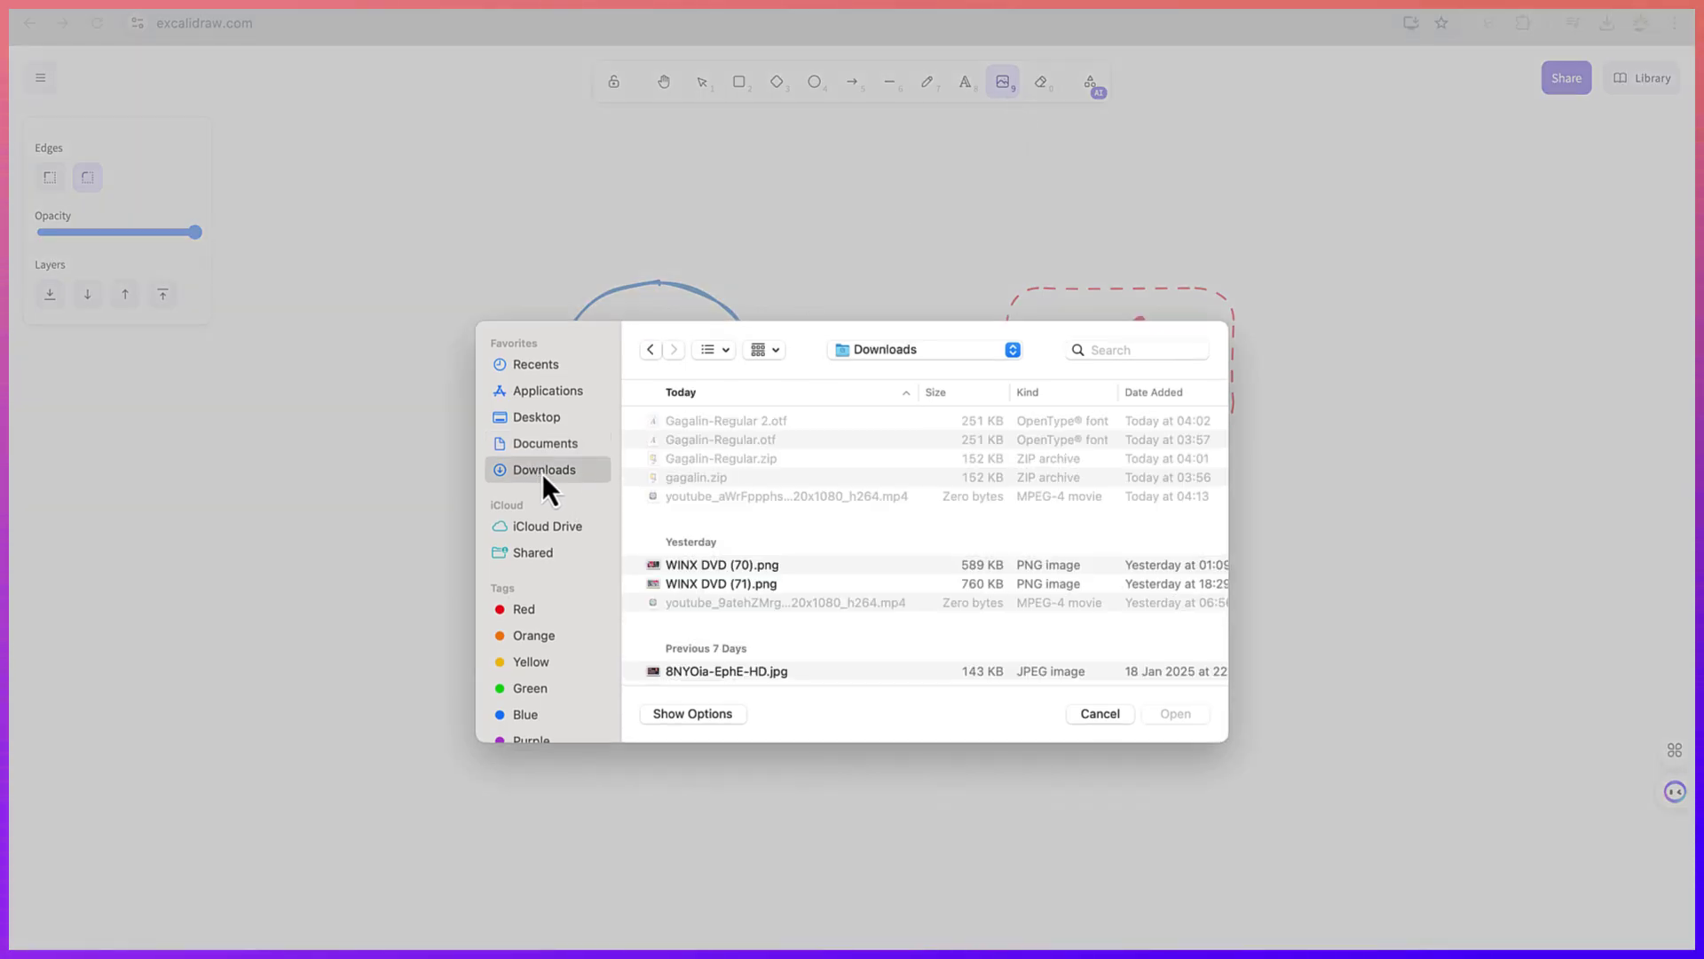
pyautogui.click(692, 572)
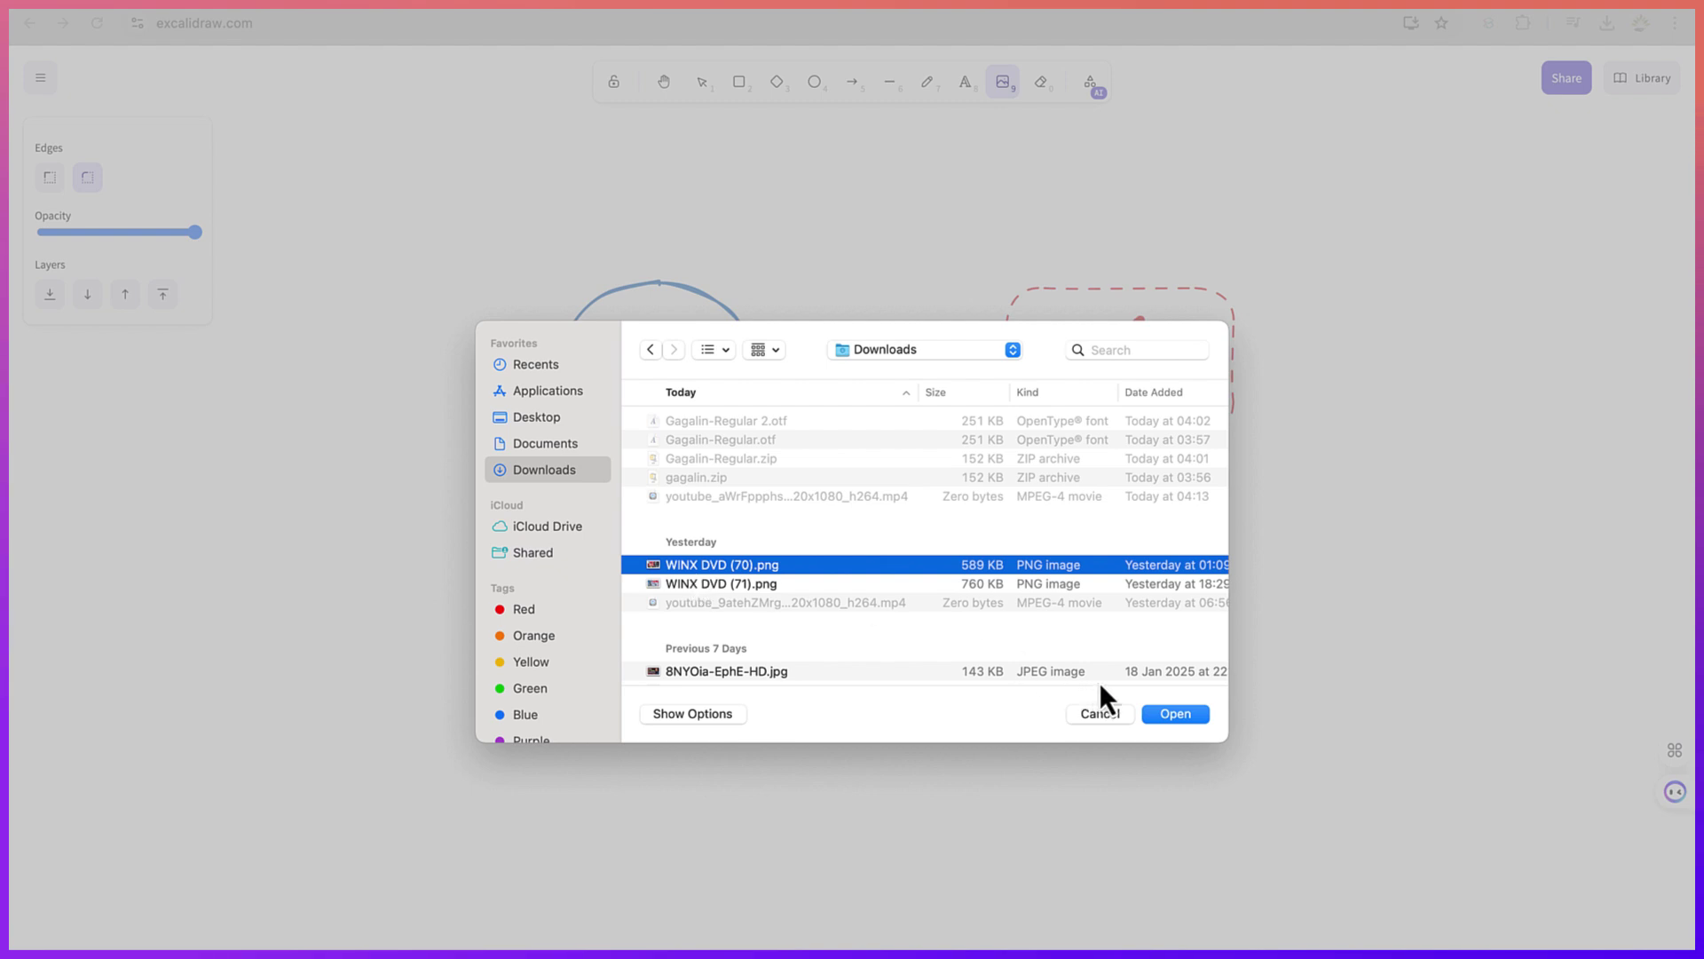
pyautogui.click(1175, 713)
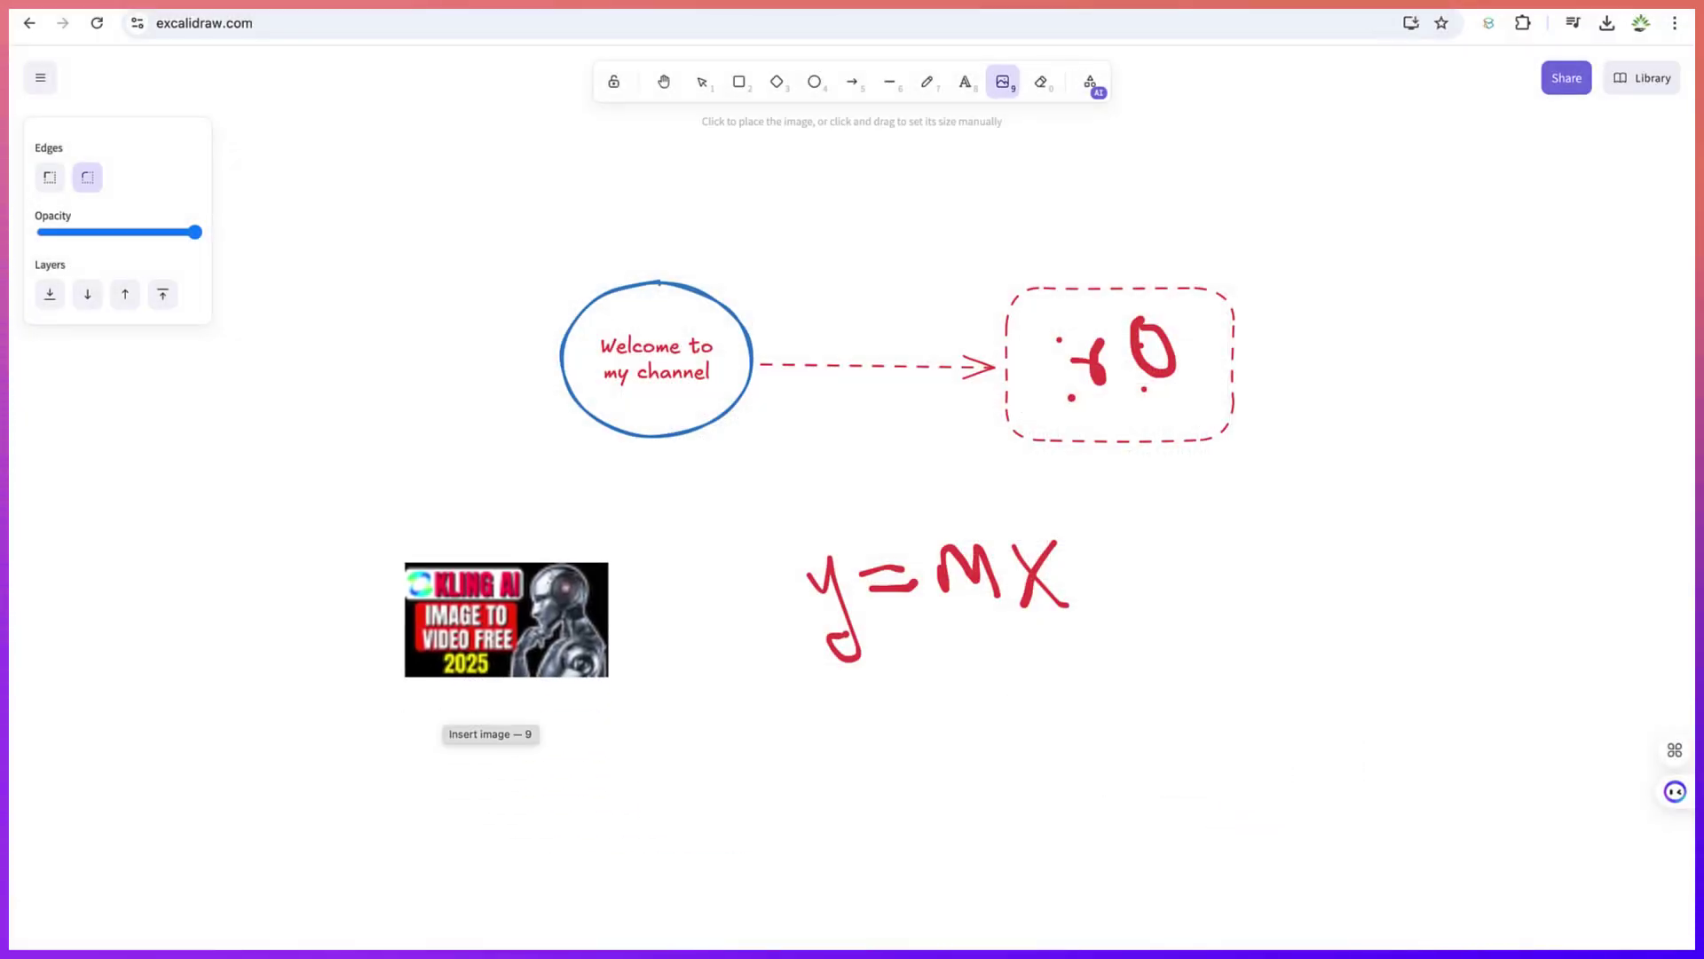
# Step: Place the picture, shrink it and move it beside the y=mx sketch
pyautogui.click(381, 551)
pyautogui.moveTo(459, 598); pyautogui.dragTo(648, 744)
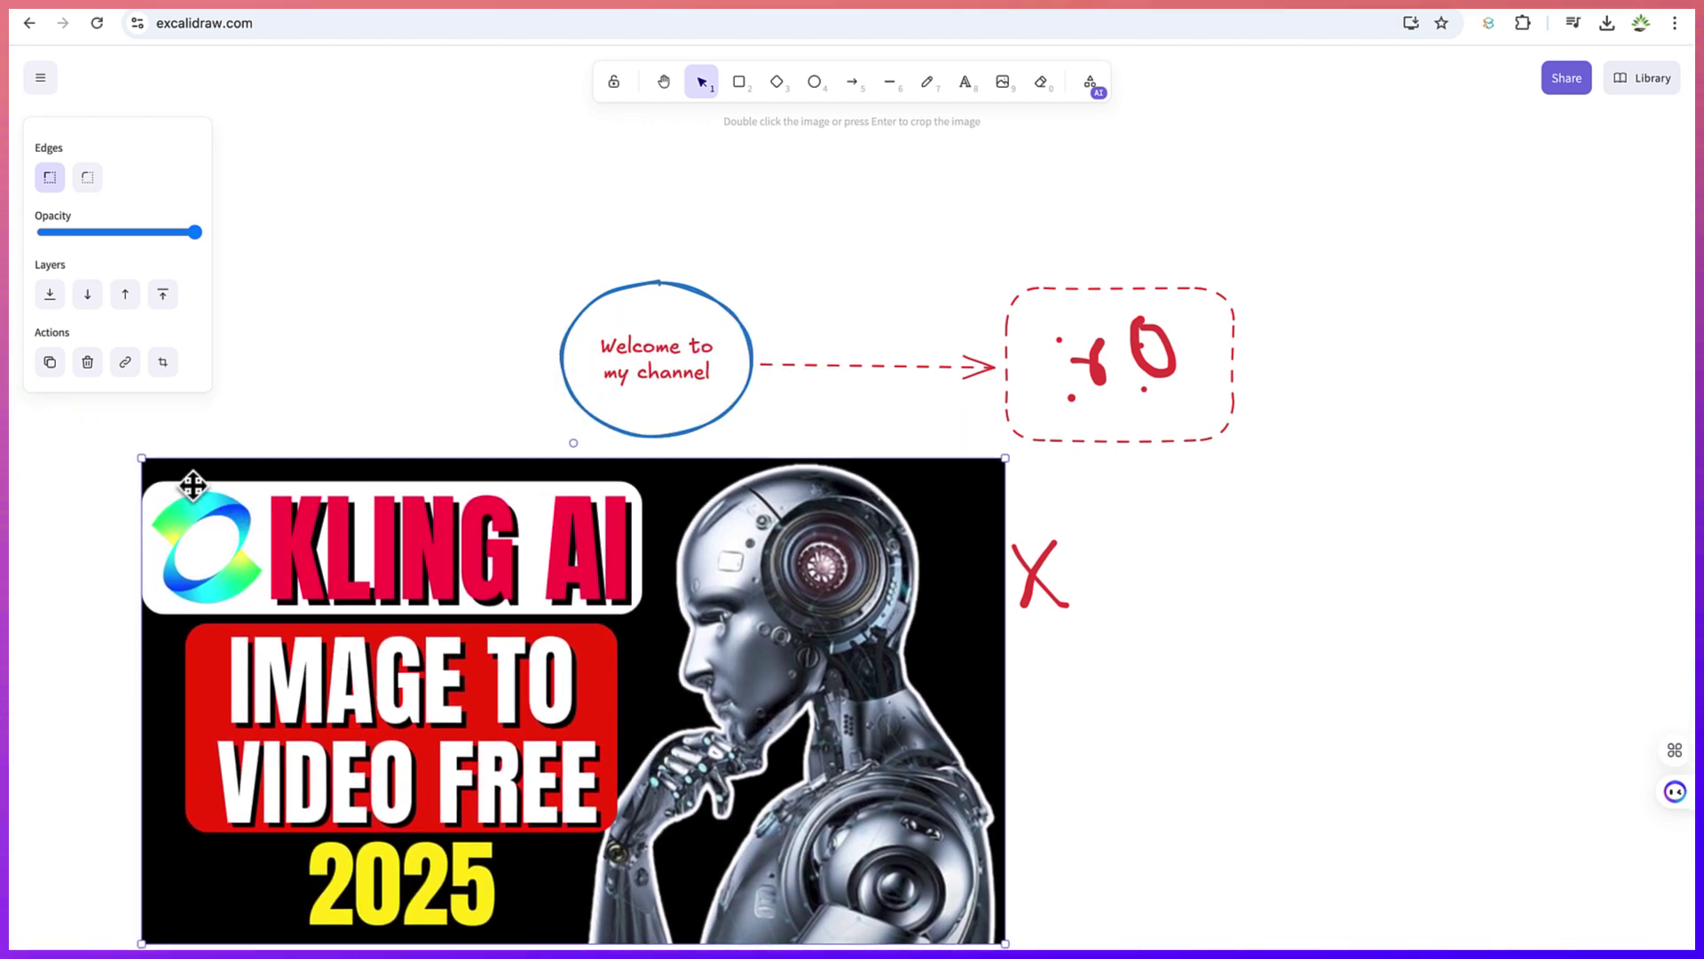
pyautogui.moveTo(140, 459); pyautogui.dragTo(619, 726)
pyautogui.moveTo(857, 883); pyautogui.dragTo(591, 652)
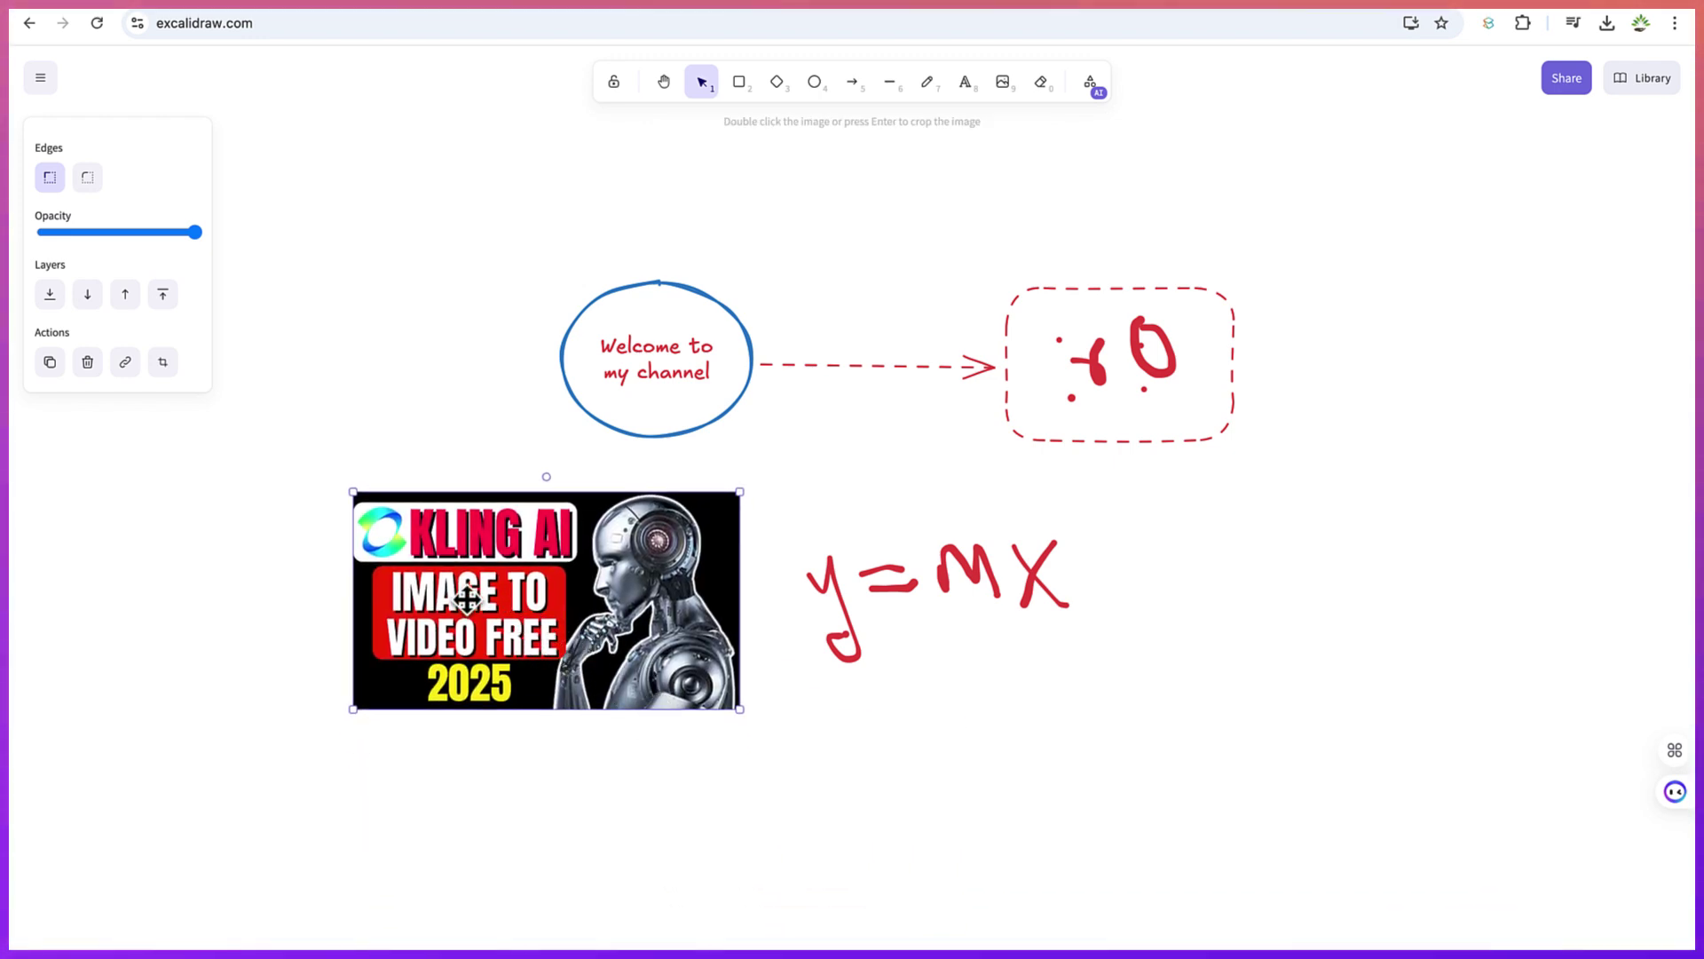
# Step: Round the picture's edges, then try opacity and cropping before restoring them
pyautogui.click(88, 179)
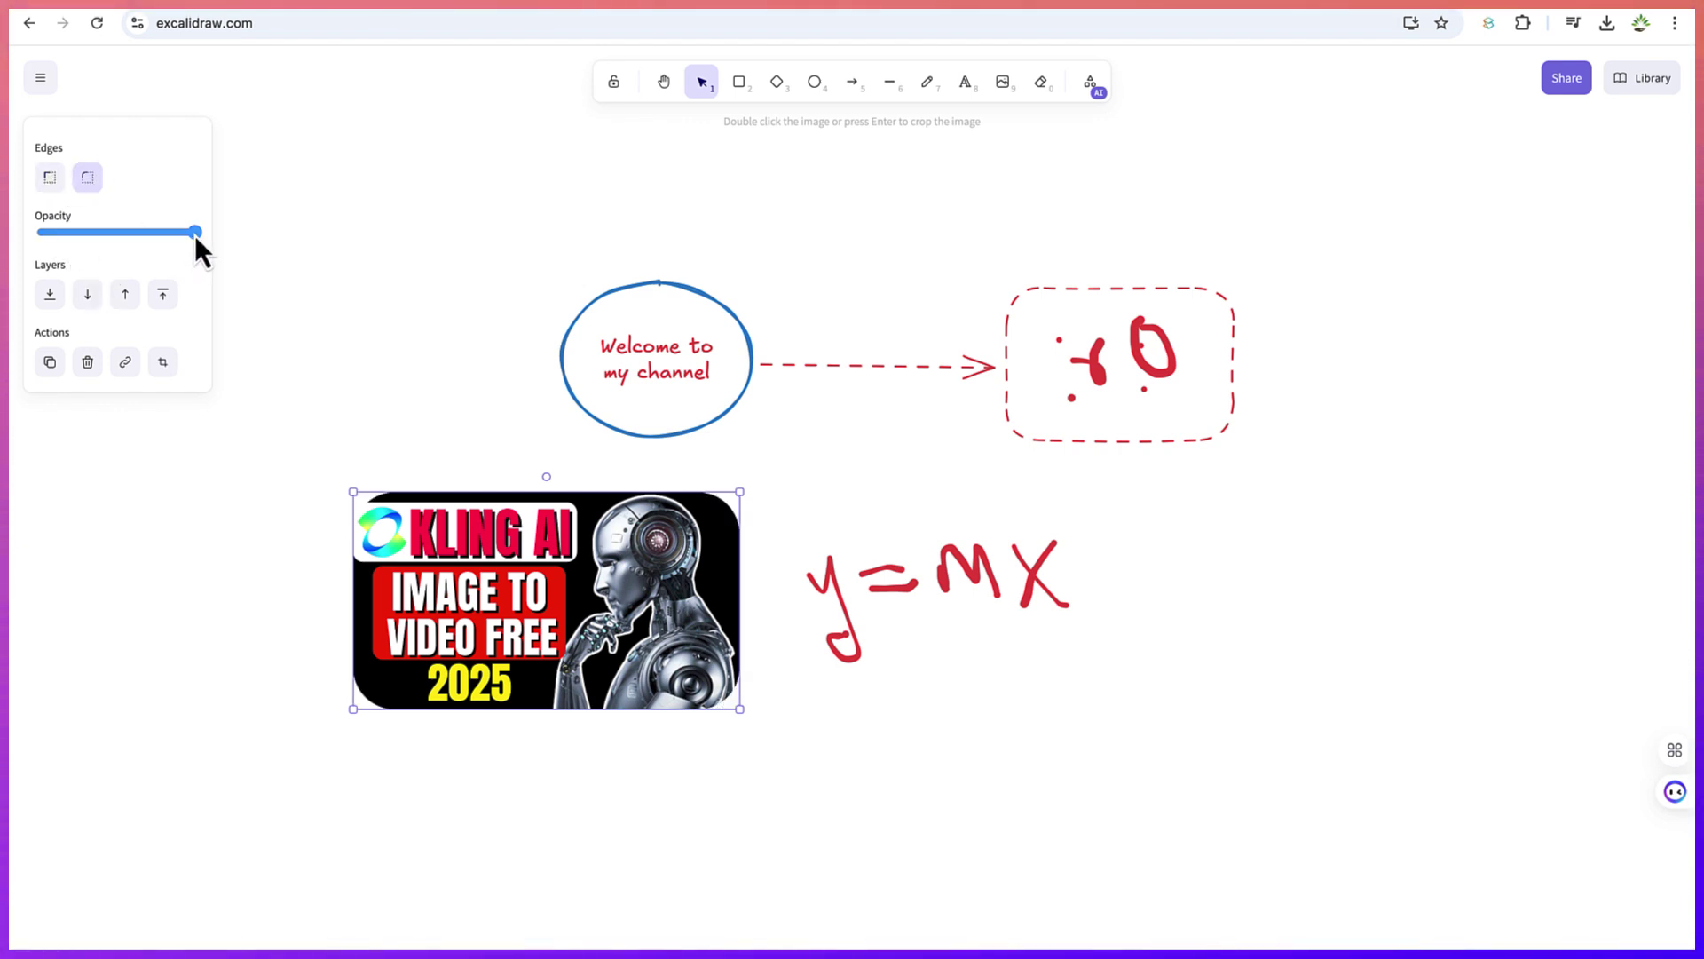
pyautogui.moveTo(195, 234); pyautogui.dragTo(249, 238)
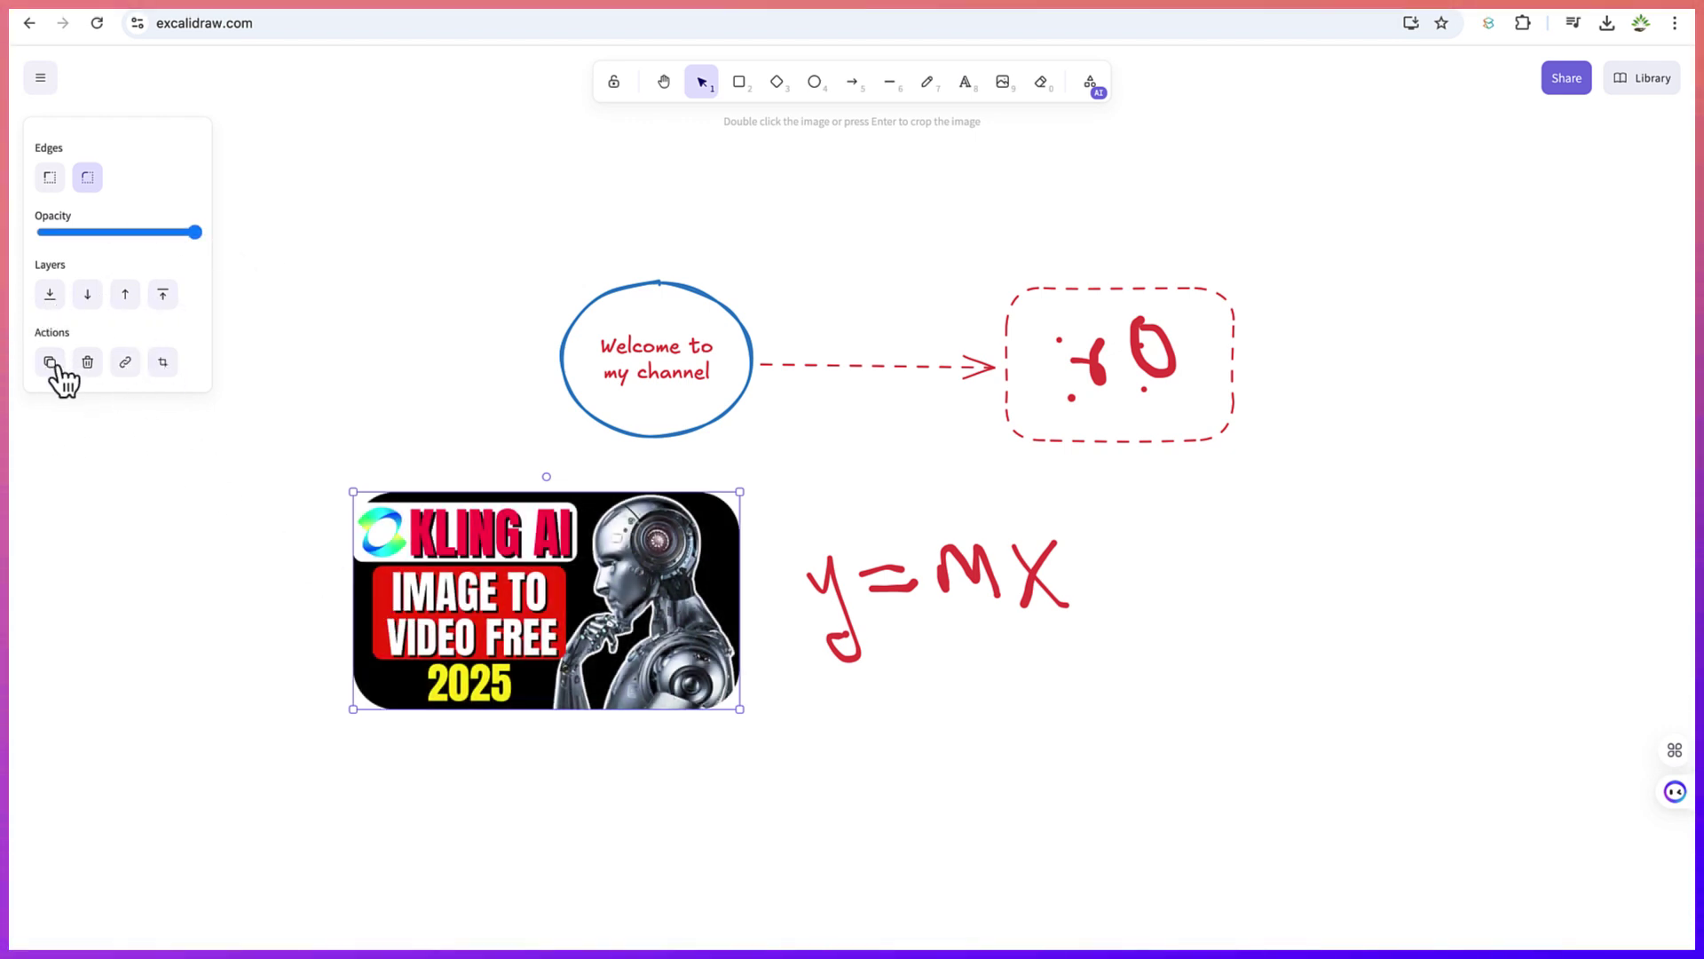
pyautogui.click(170, 369)
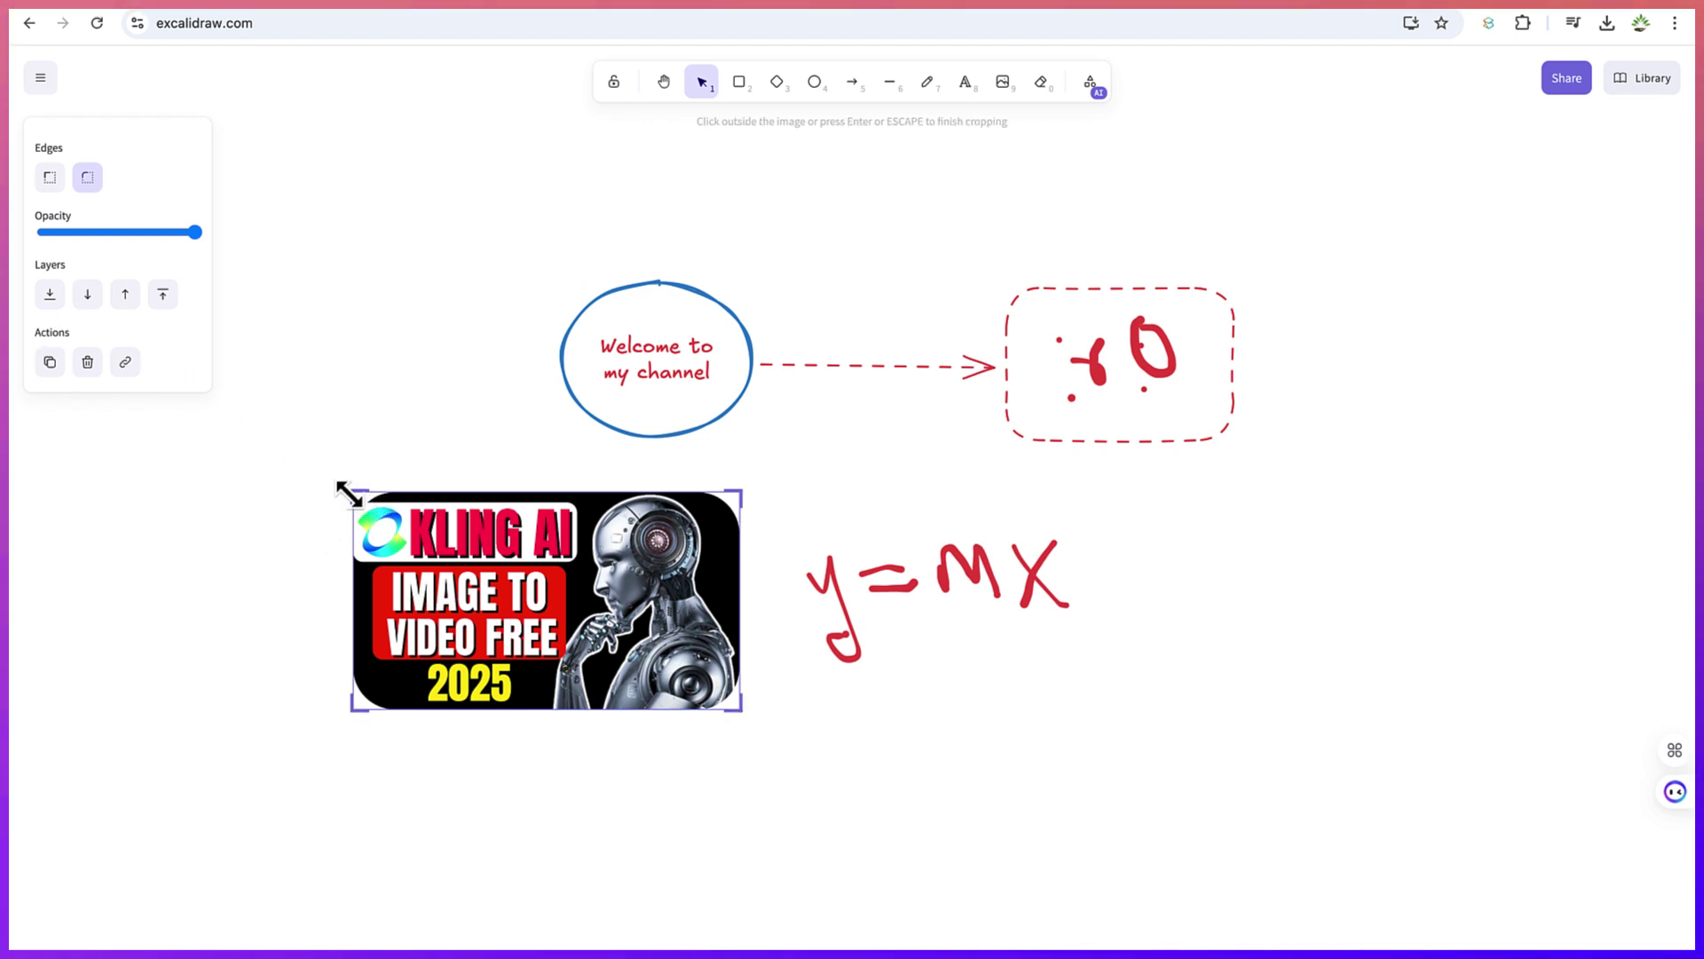
pyautogui.moveTo(350, 491); pyautogui.dragTo(289, 462)
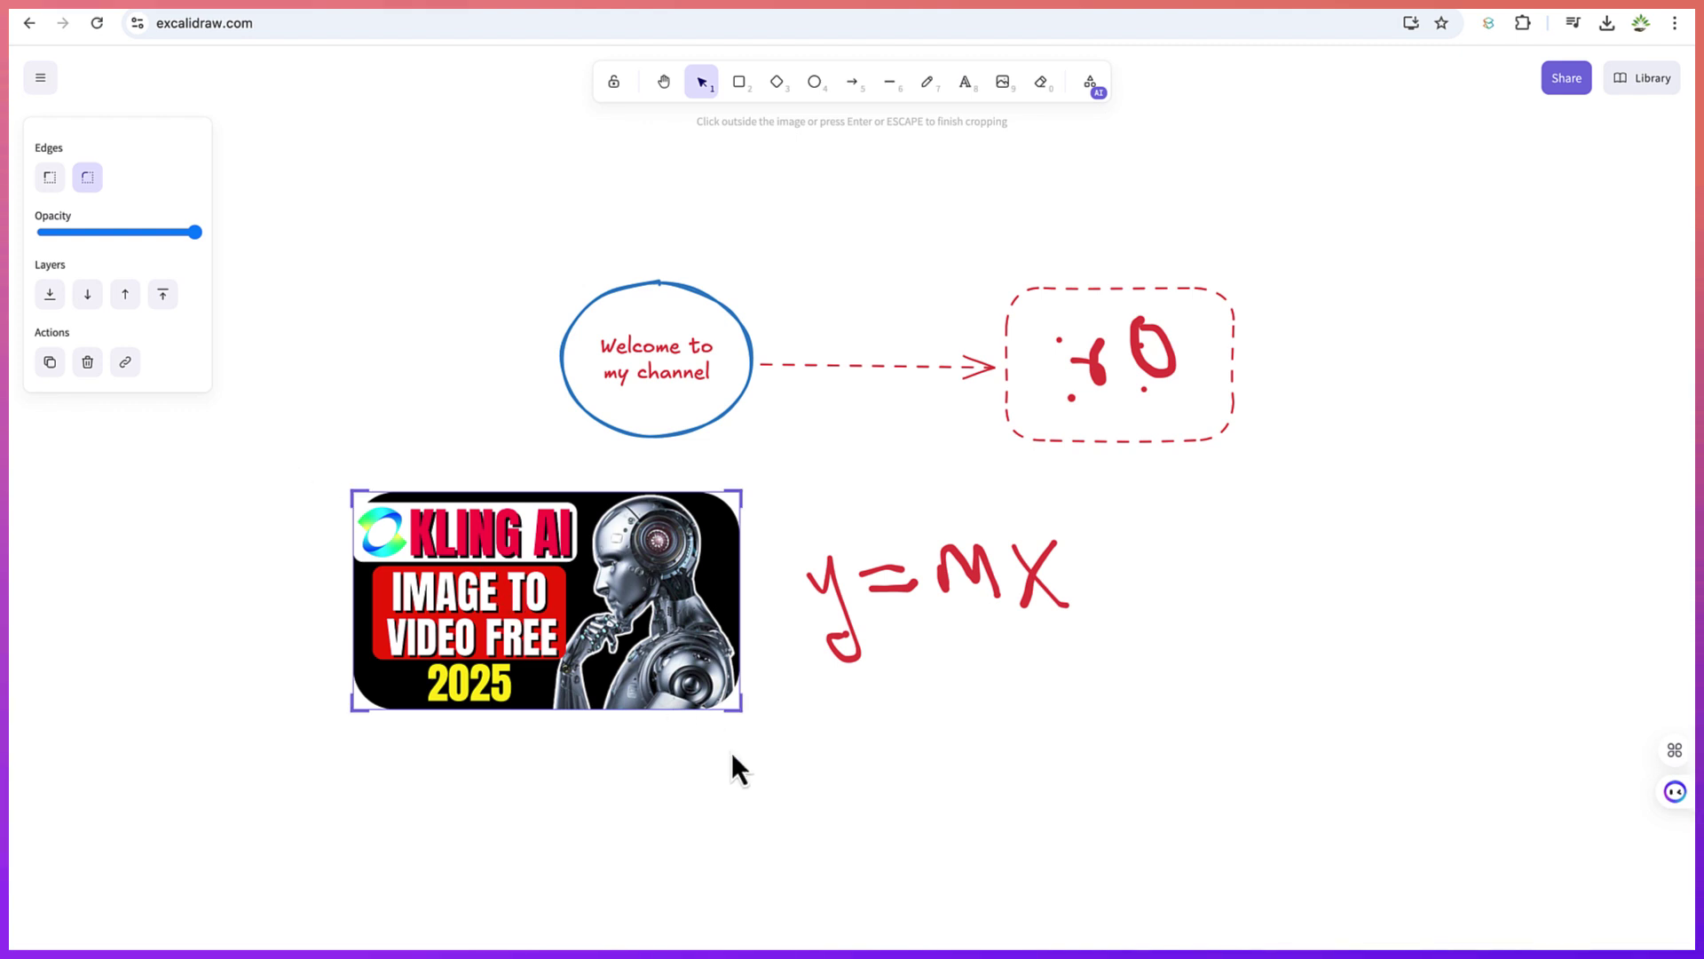
# Step: Erase the labelled ellipse, the dashed arrow and the dashed rectangle with its scribbles
pyautogui.click(1043, 83)
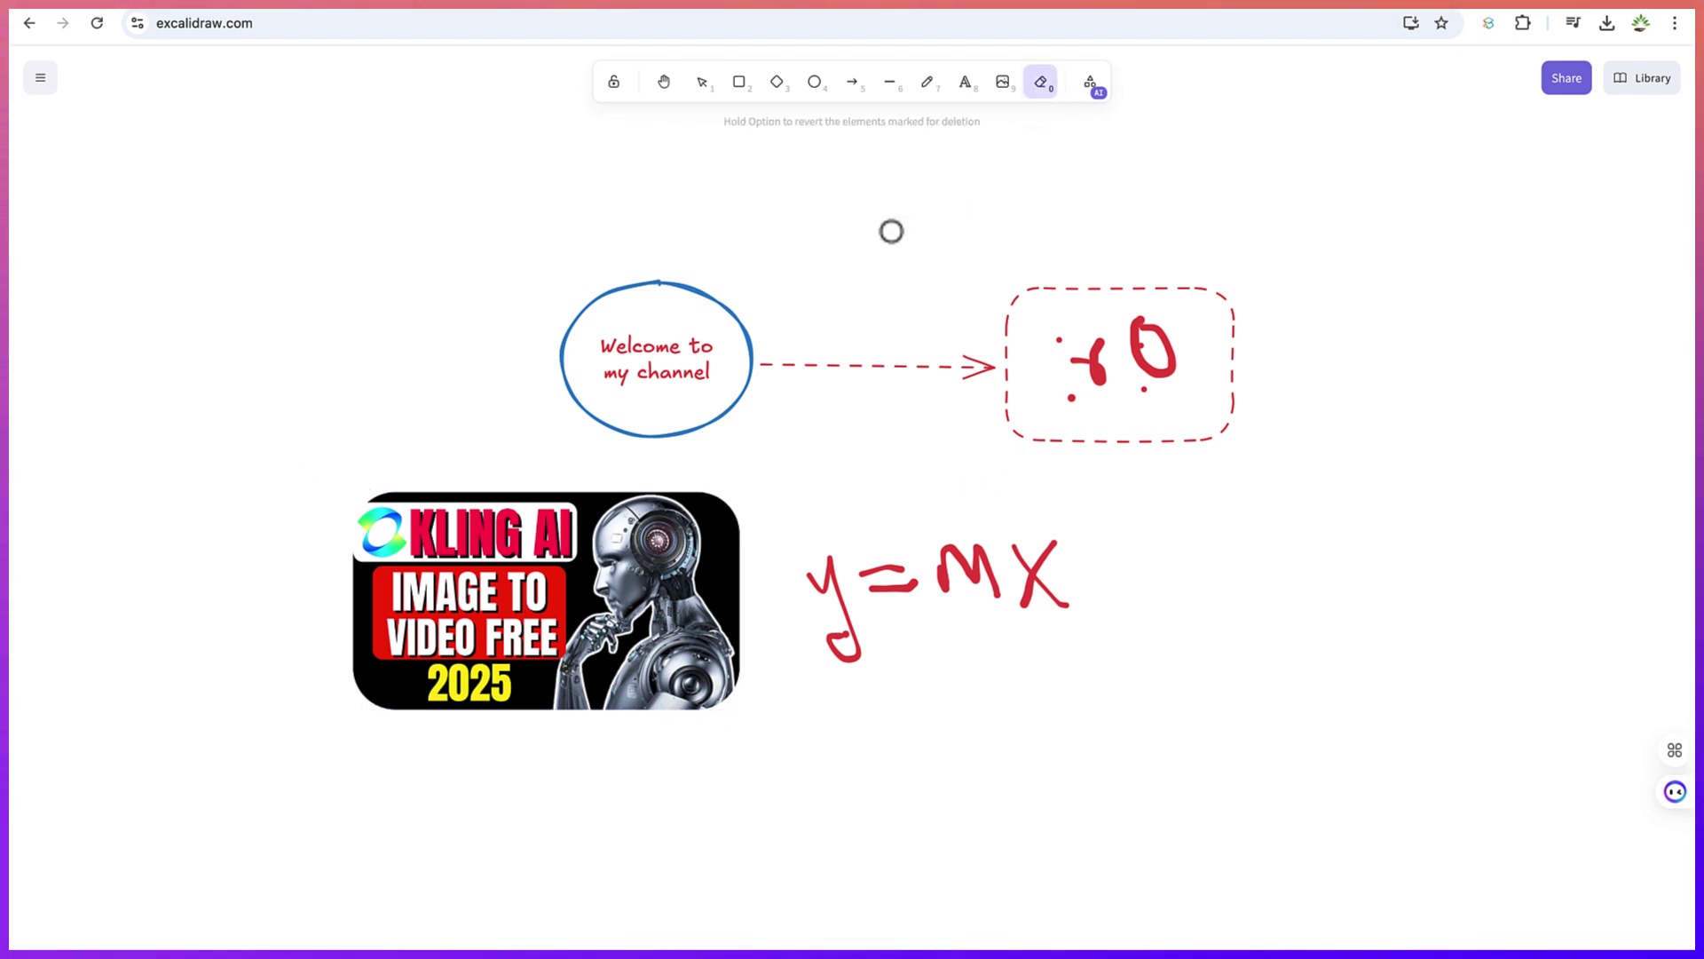
pyautogui.moveTo(667, 251); pyautogui.dragTo(674, 316)
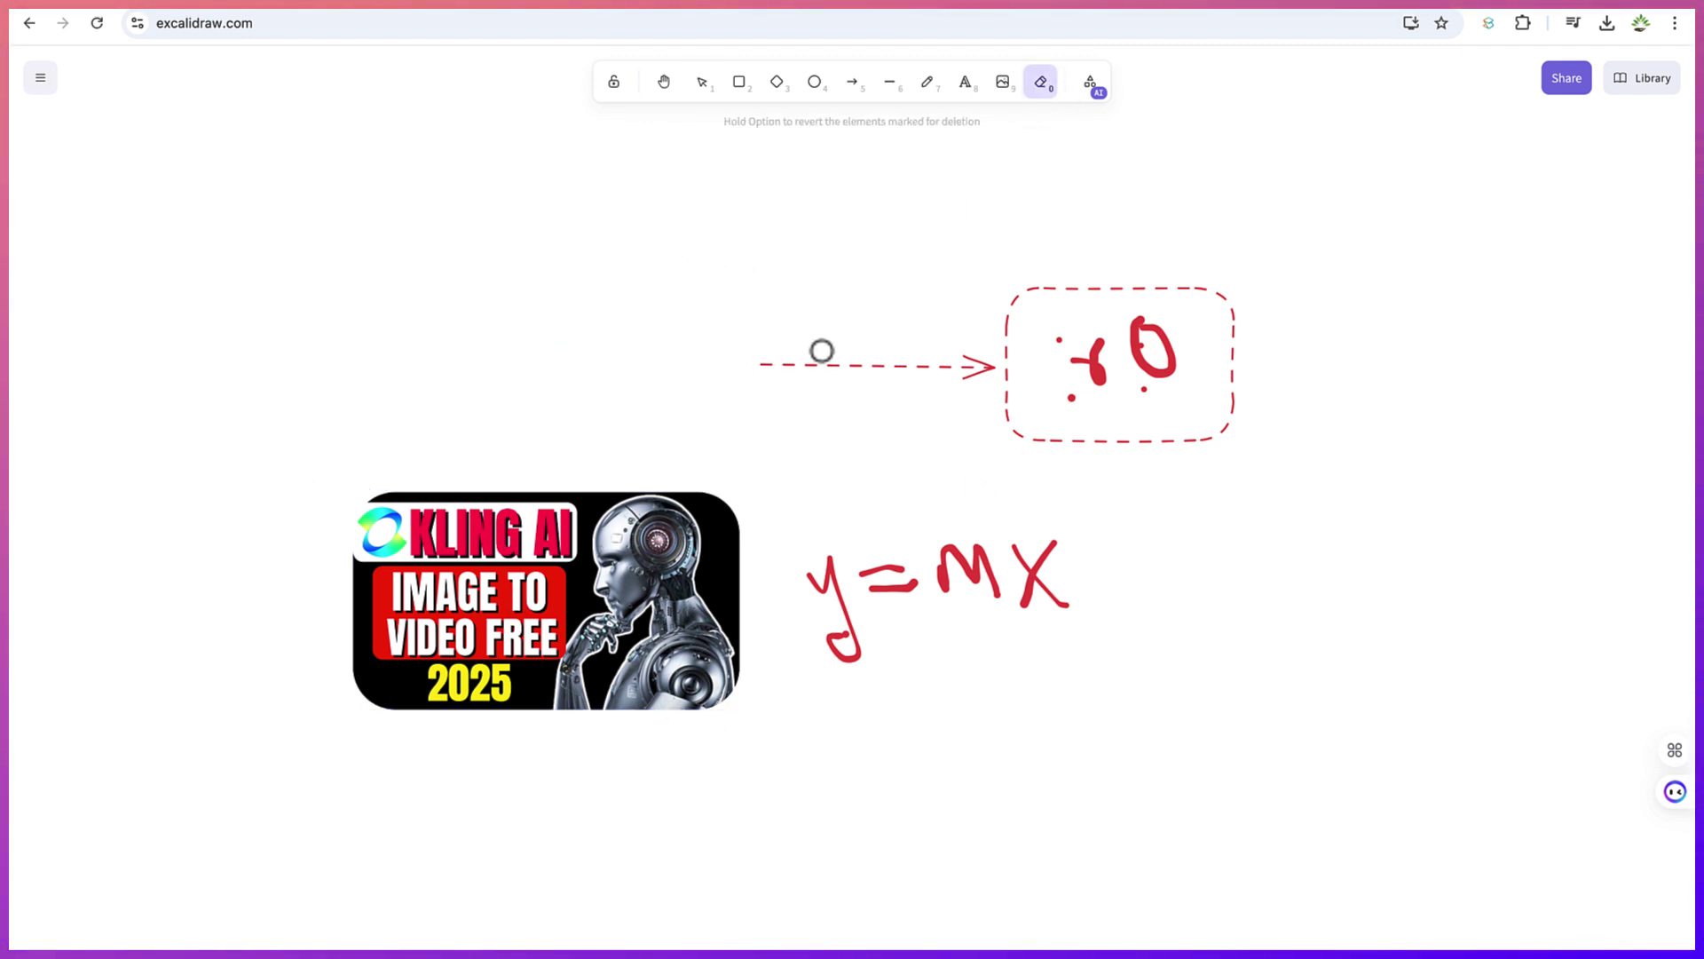
pyautogui.moveTo(831, 337); pyautogui.dragTo(856, 402)
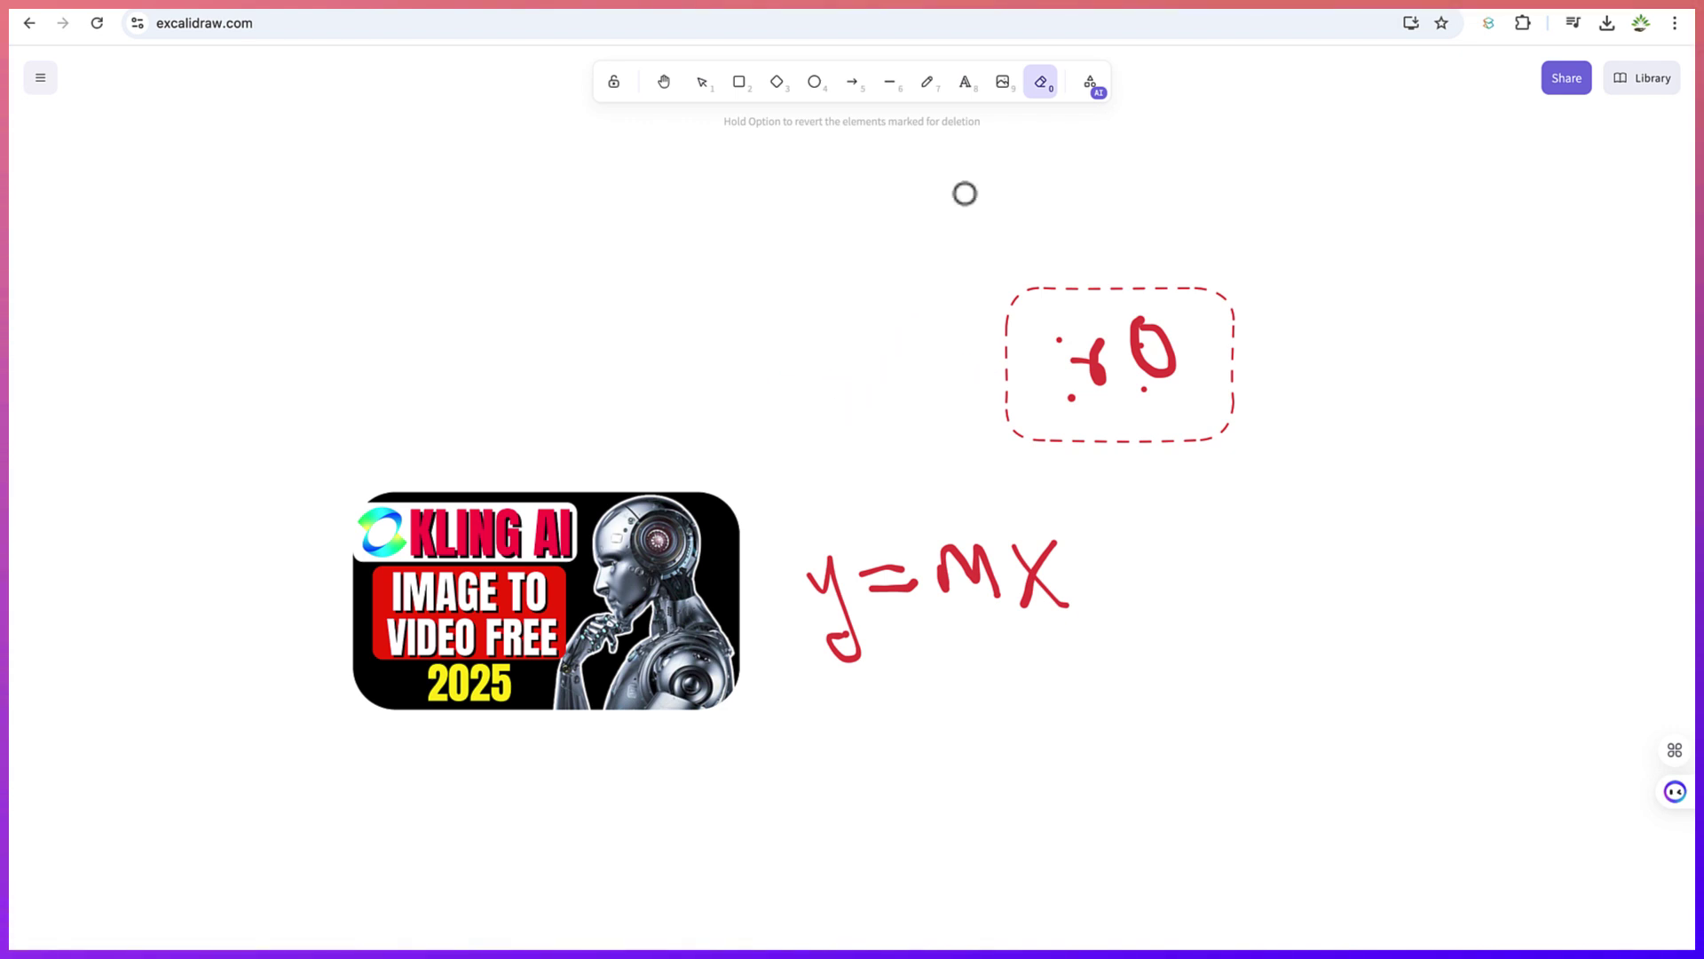
pyautogui.moveTo(1030, 223)
pyautogui.mouseDown()
pyautogui.moveTo(1109, 407)
pyautogui.moveTo(1145, 232)
pyautogui.mouseUp()
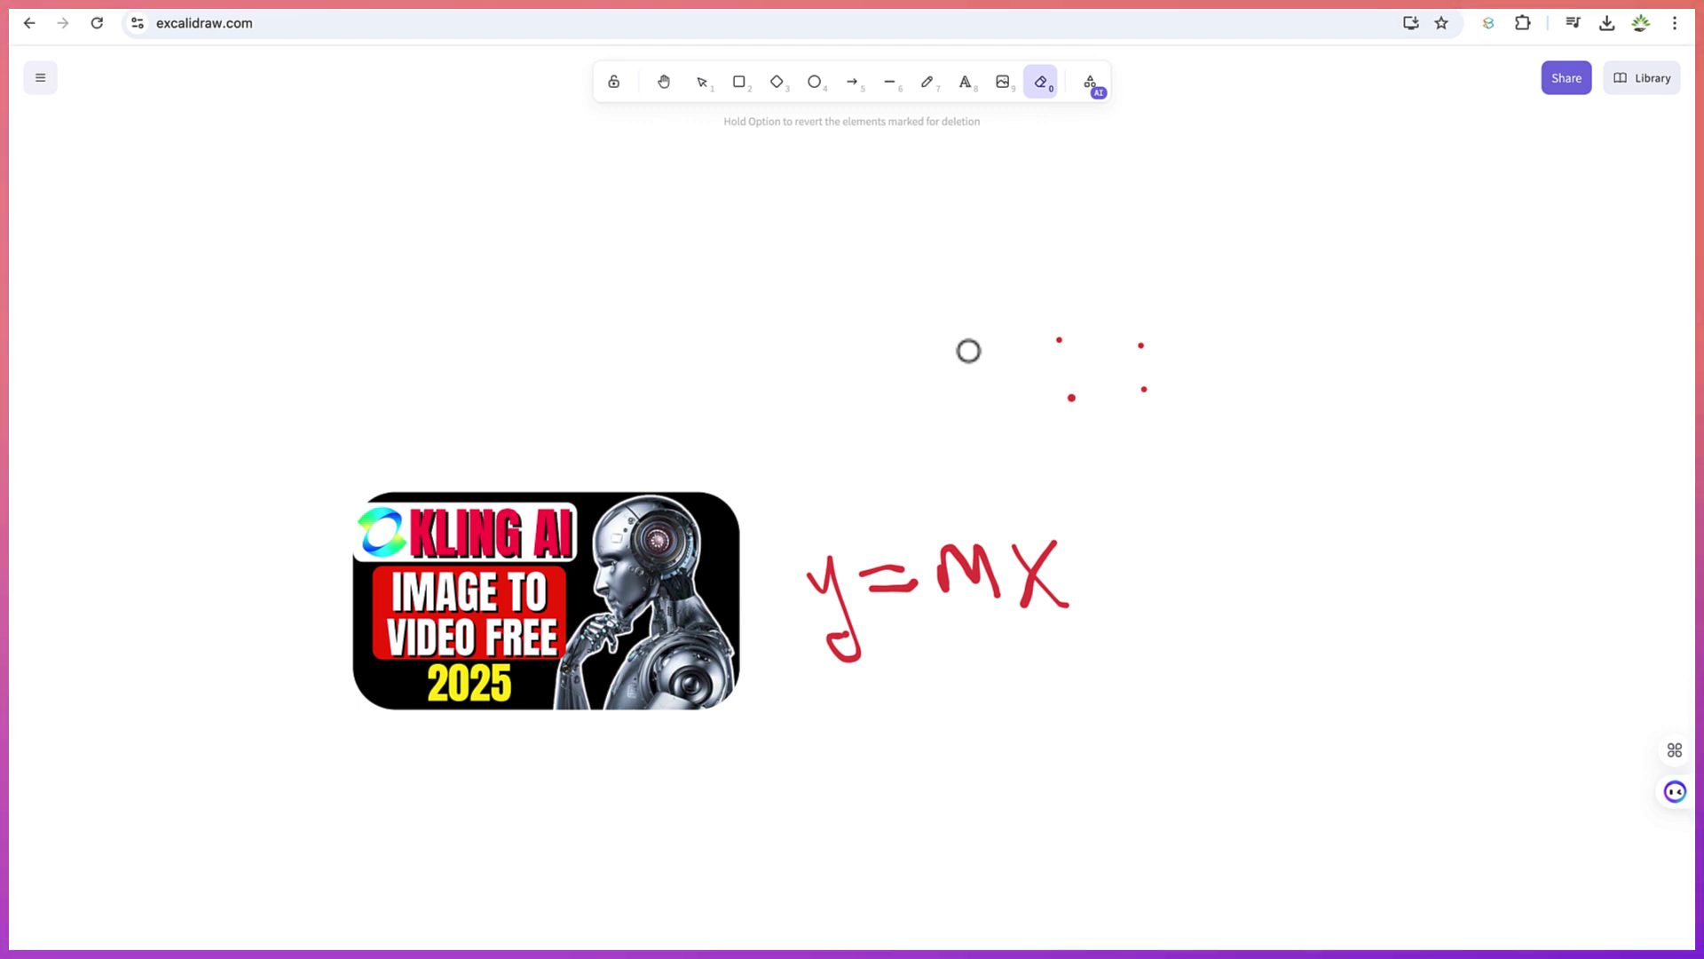
# Step: Generate an Egg–Larva–Pupa–Adult Butterfly loop from a pasted prompt in Text to diagram
pyautogui.click(1092, 85)
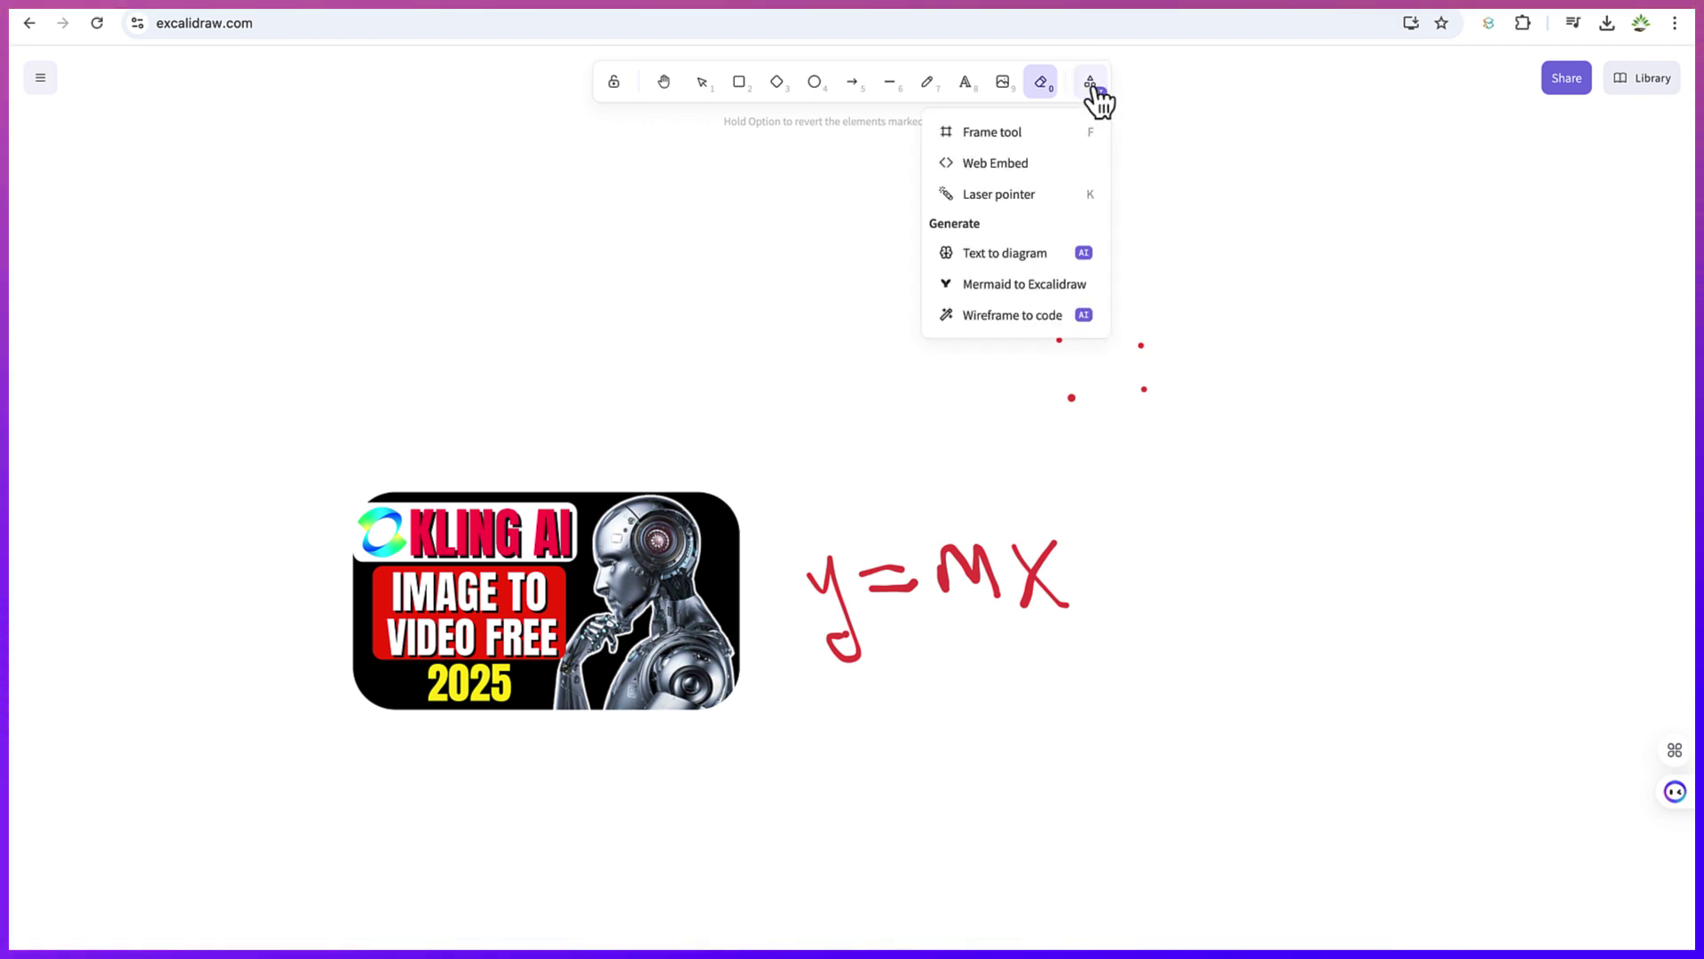
pyautogui.click(1006, 257)
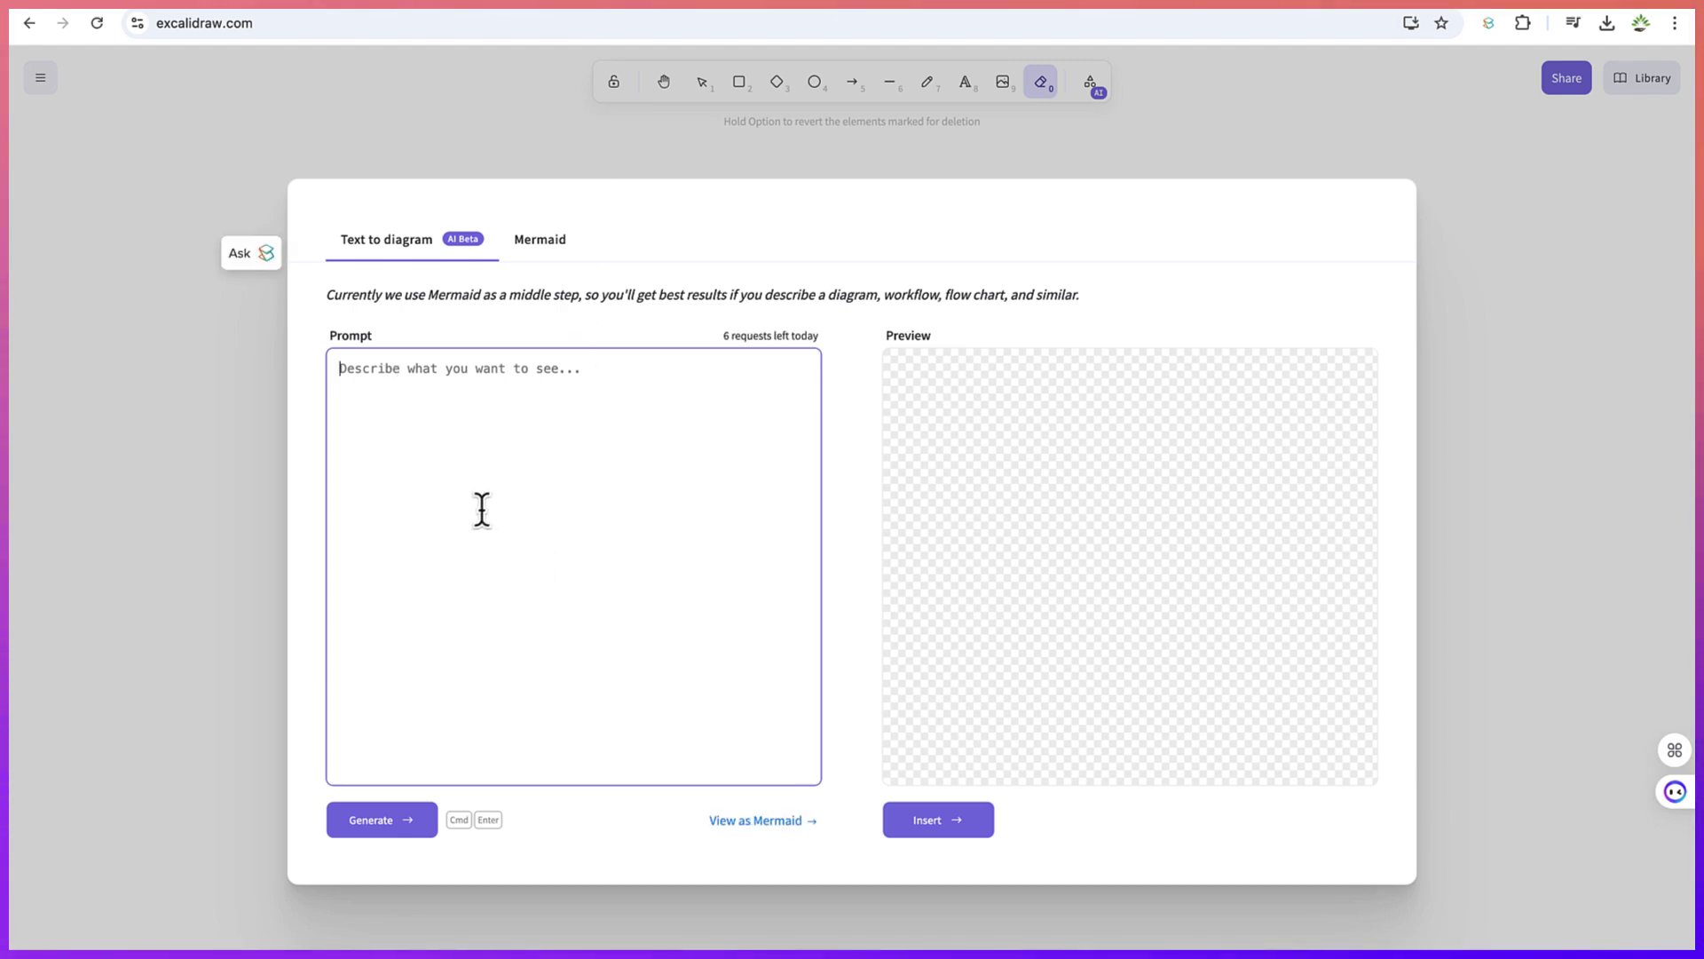
pyautogui.write('Draw a life cycle of a butterfly: Egg → Larva → Pupa → Adult Butterfly, with arrows connecting the stages in a circular flow')
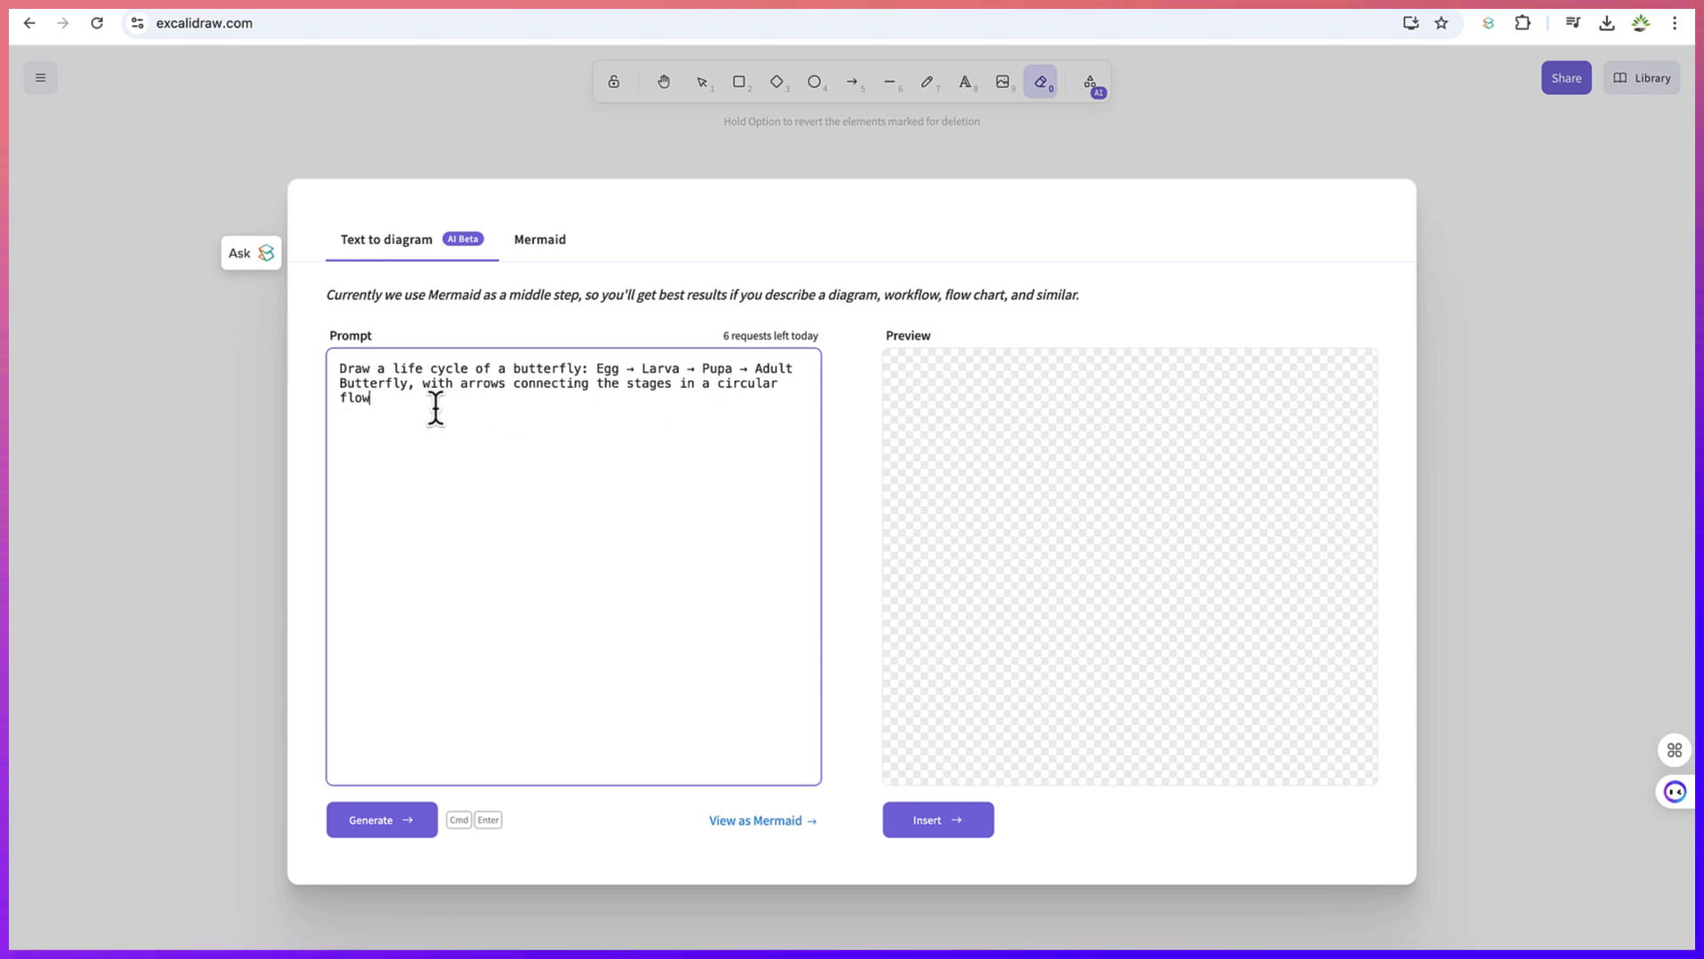
pyautogui.click(384, 821)
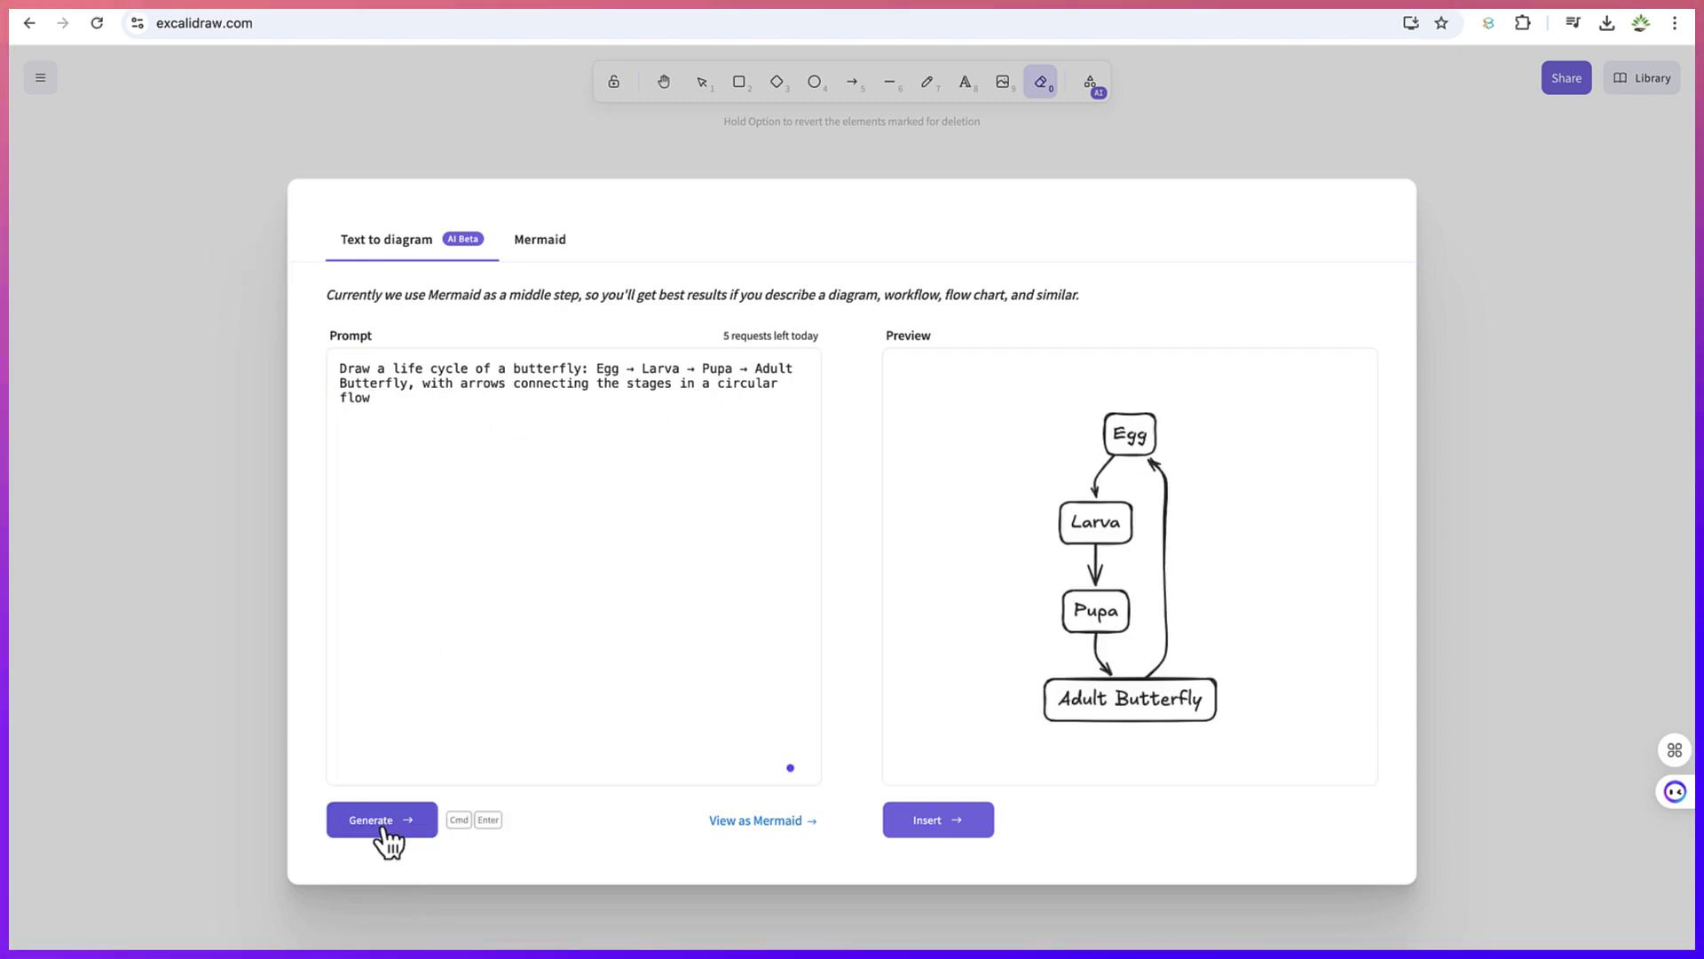
# Step: Insert the butterfly life cycle diagram and drag it up above the picture and y=mx
pyautogui.click(924, 826)
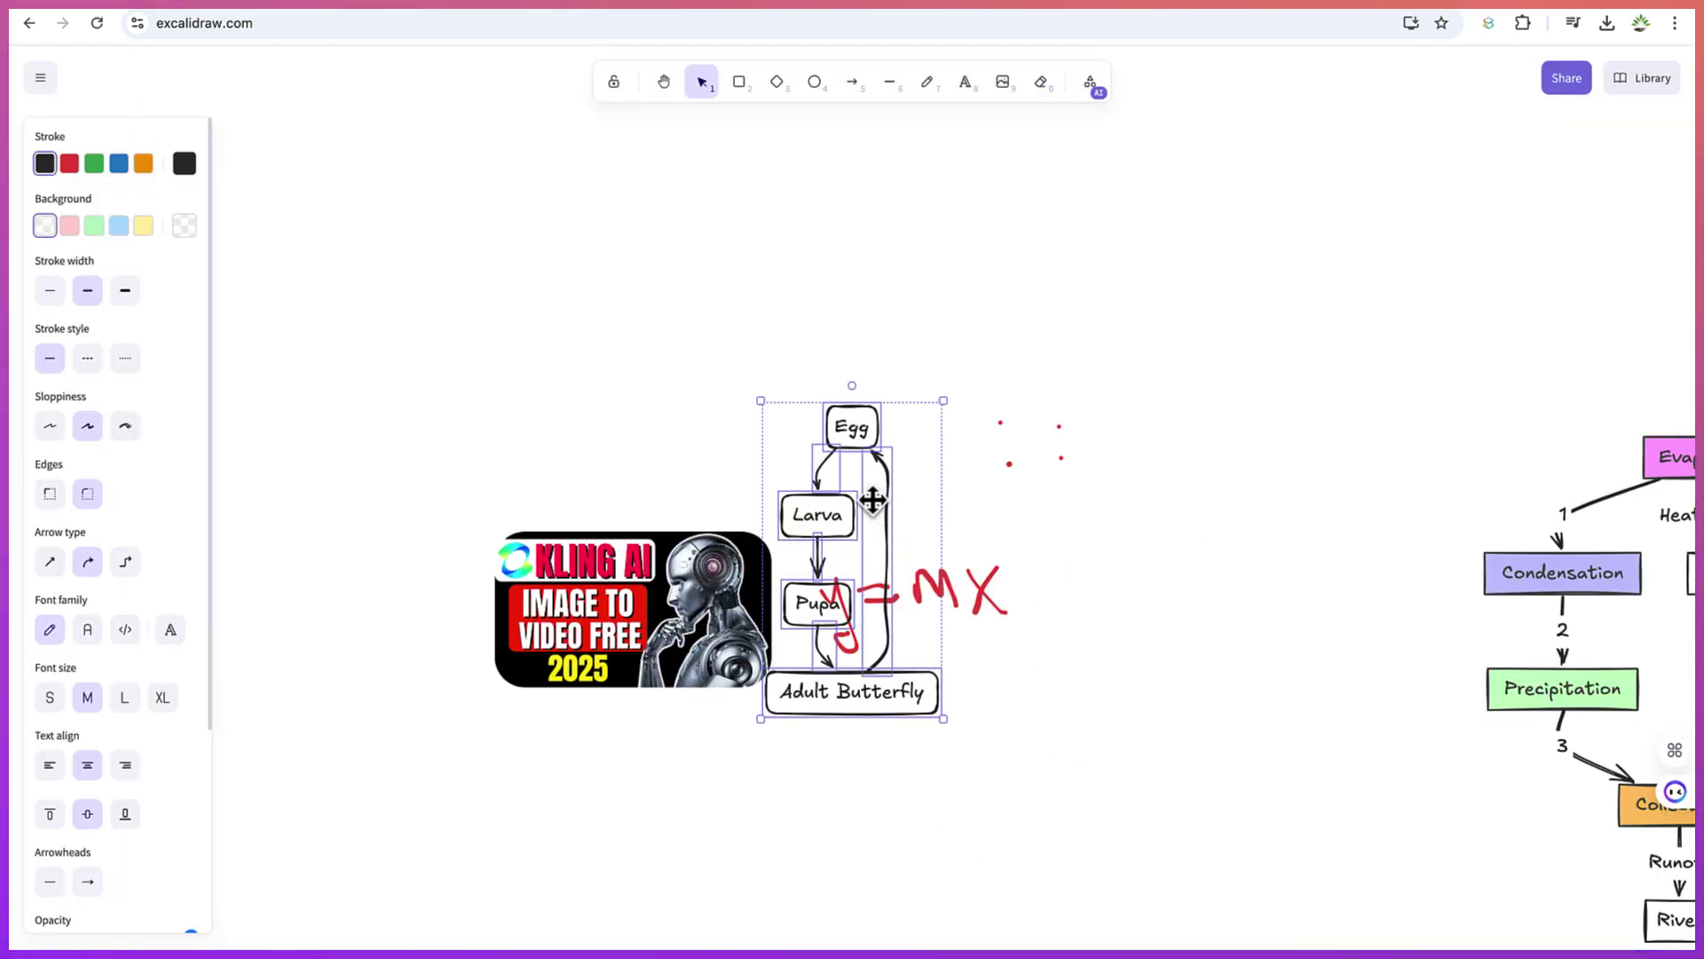
pyautogui.moveTo(870, 495)
pyautogui.mouseDown()
pyautogui.moveTo(940, 335)
pyautogui.moveTo(860, 312)
pyautogui.mouseUp()
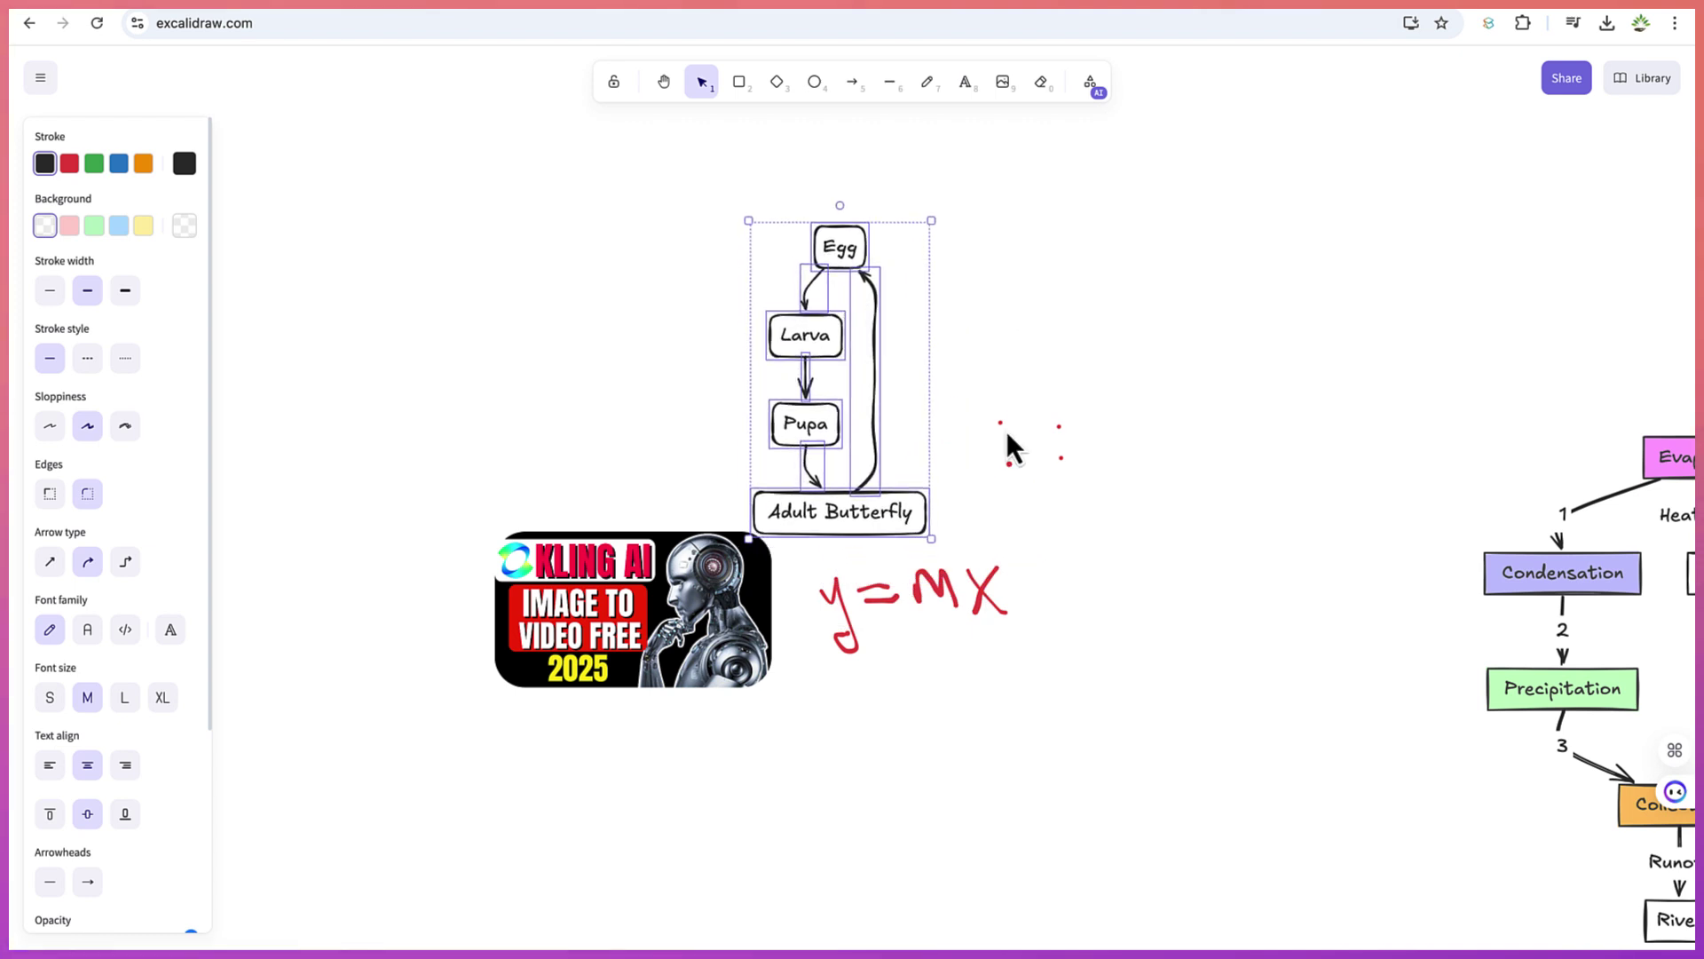
pyautogui.scroll(5, 1083, 466)
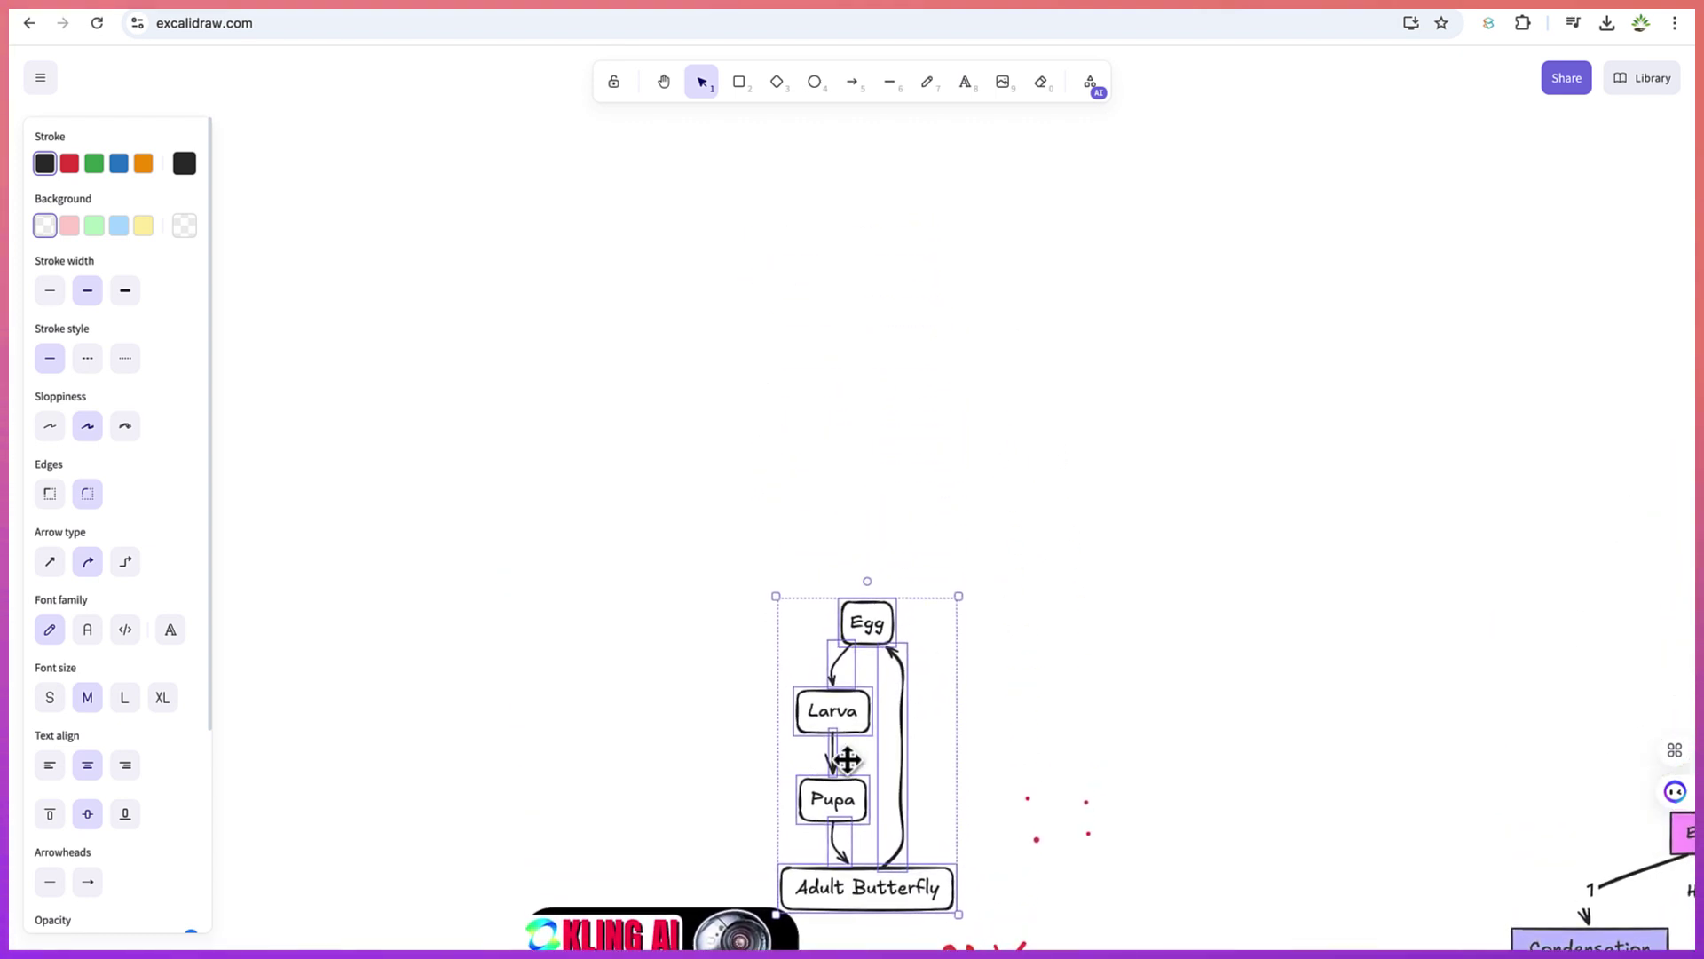
pyautogui.moveTo(844, 751); pyautogui.dragTo(806, 409)
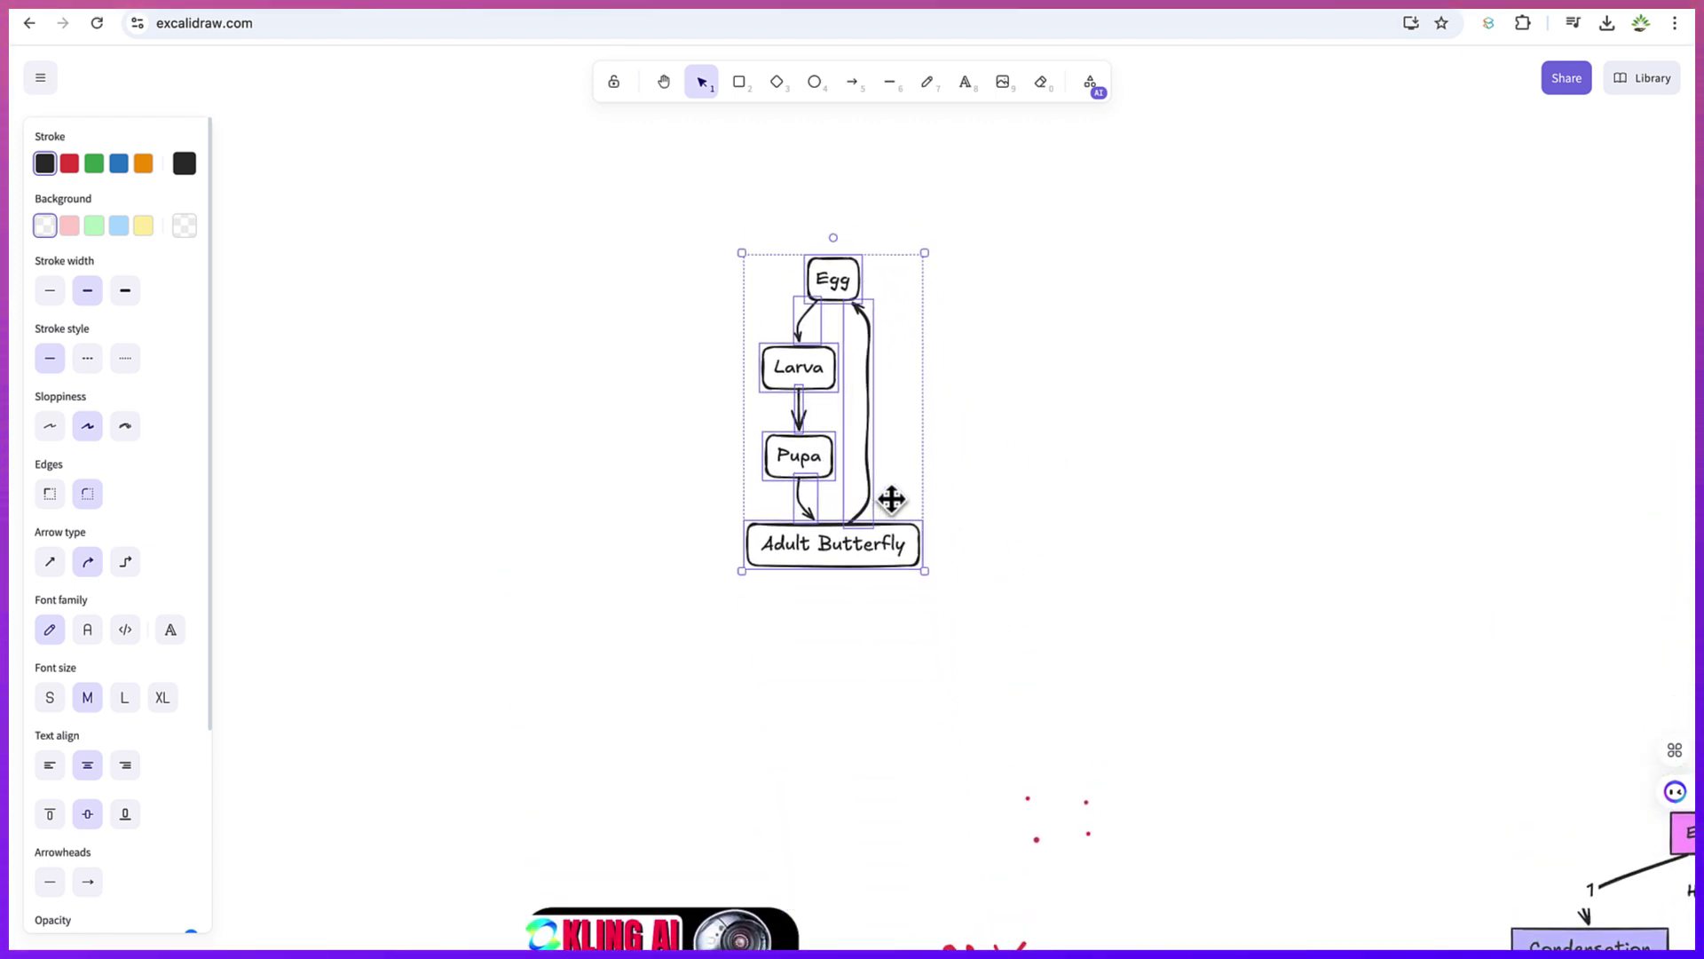
pyautogui.scroll(10, 891, 499)
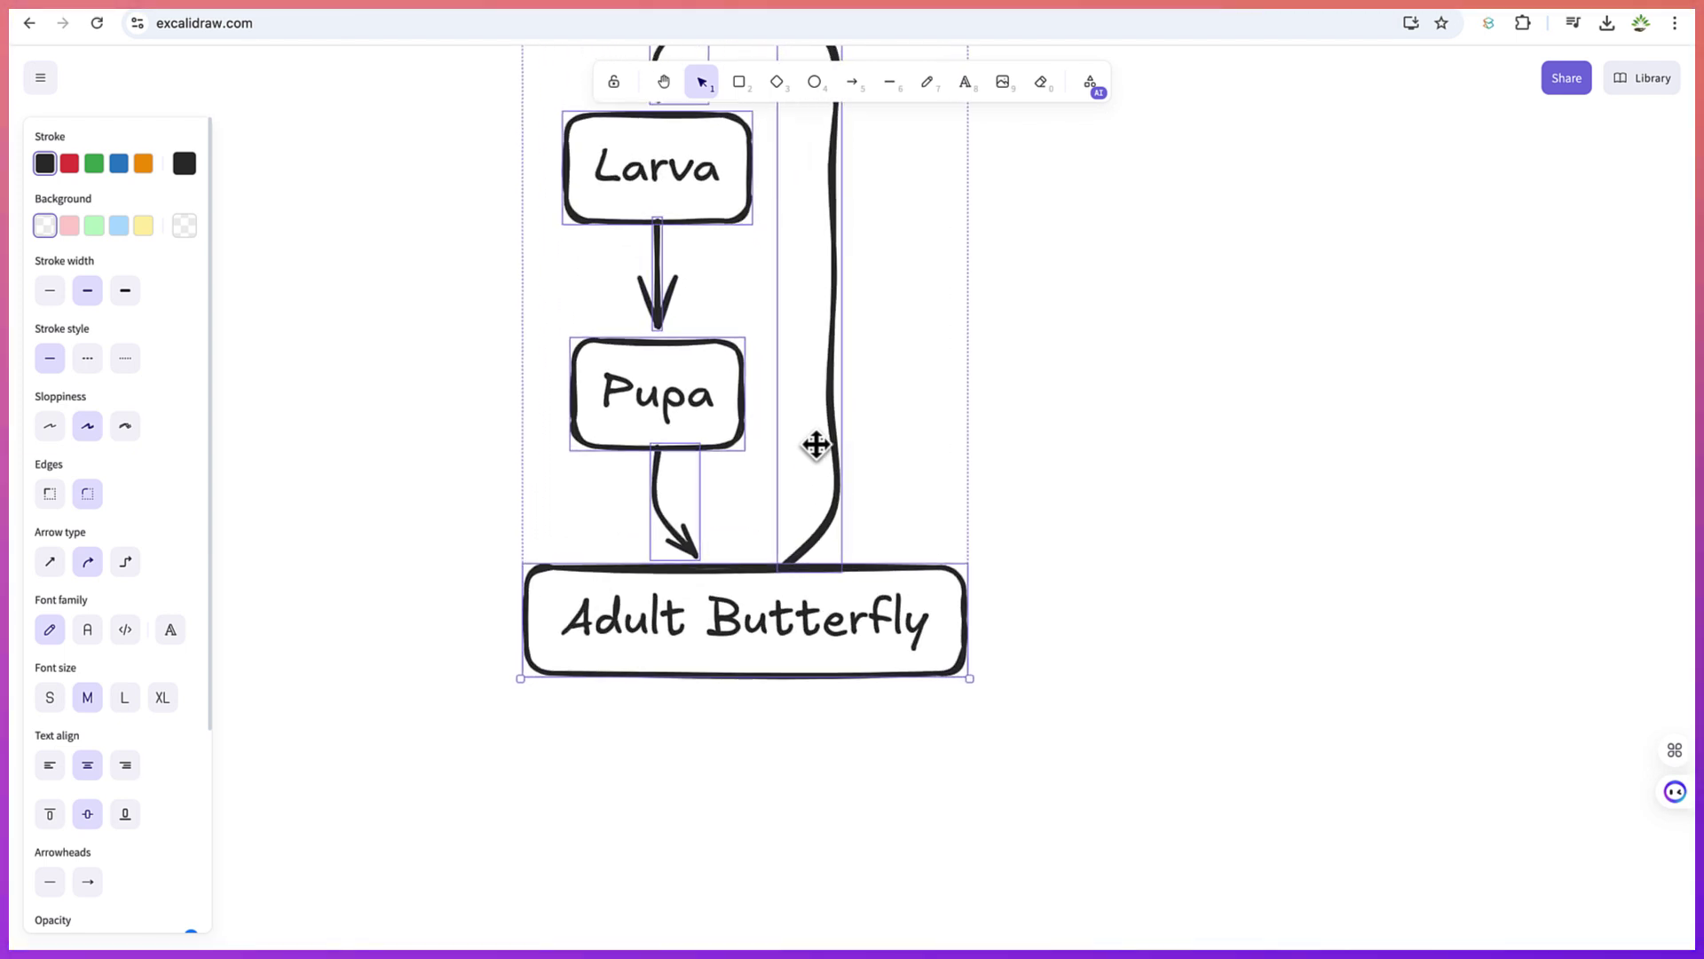
pyautogui.scroll(5, 810, 445)
pyautogui.scroll(-3, 883, 793)
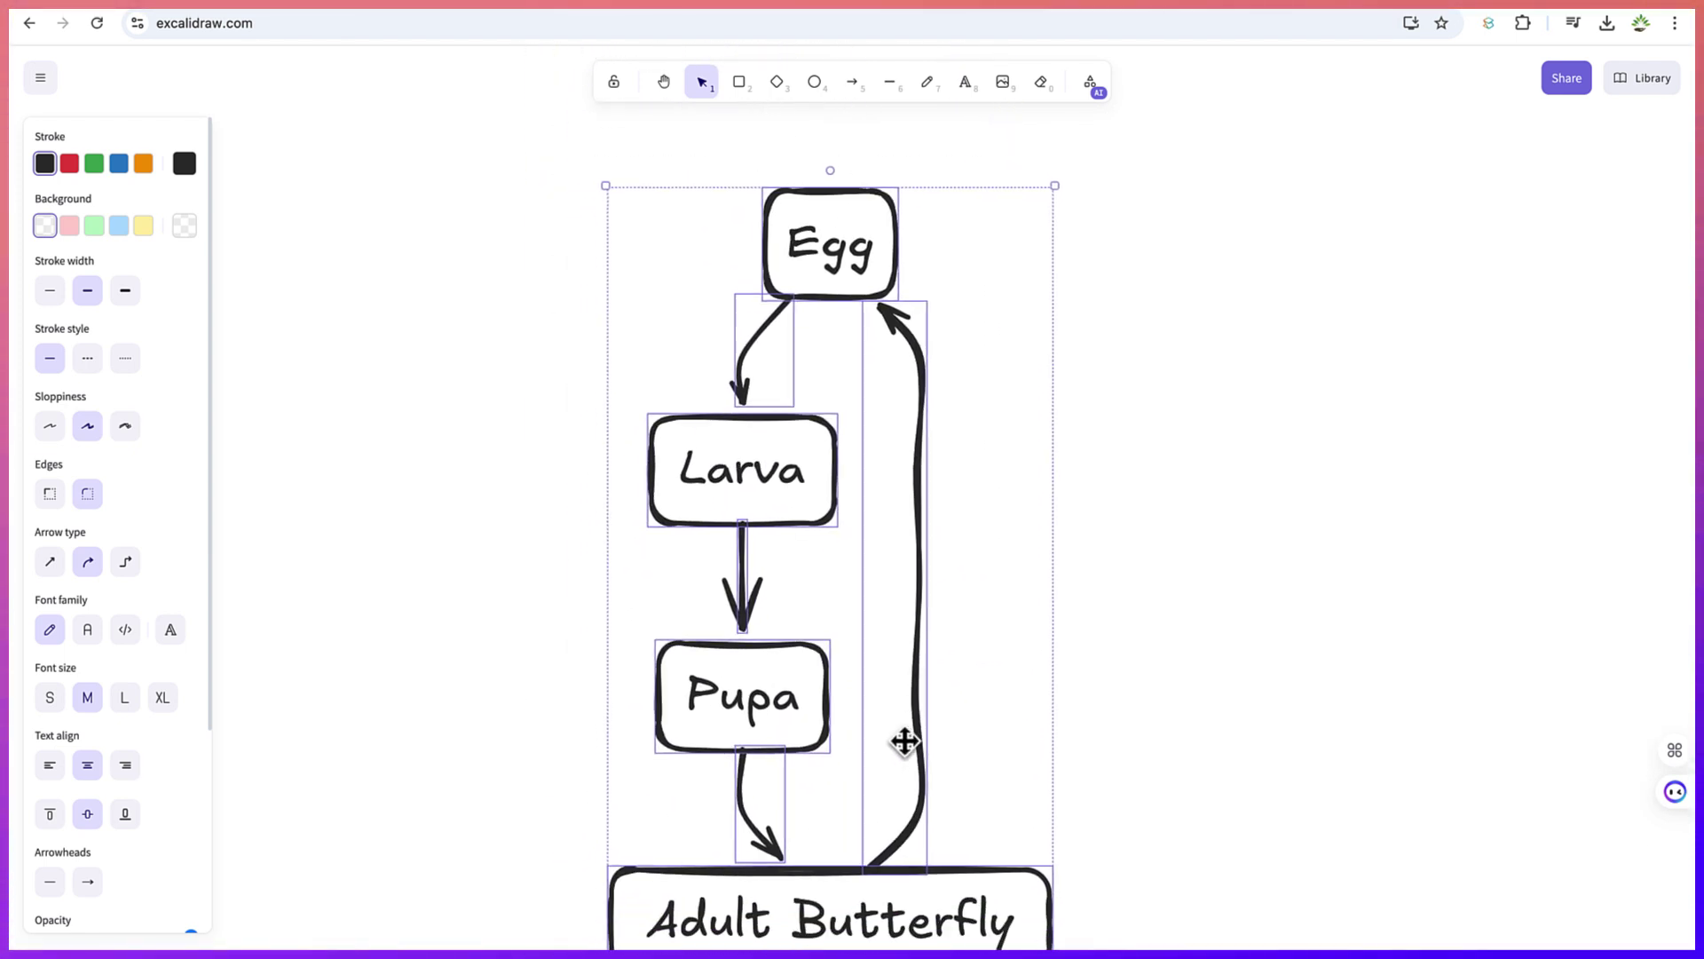
pyautogui.rightClick(897, 764)
pyautogui.click(847, 710)
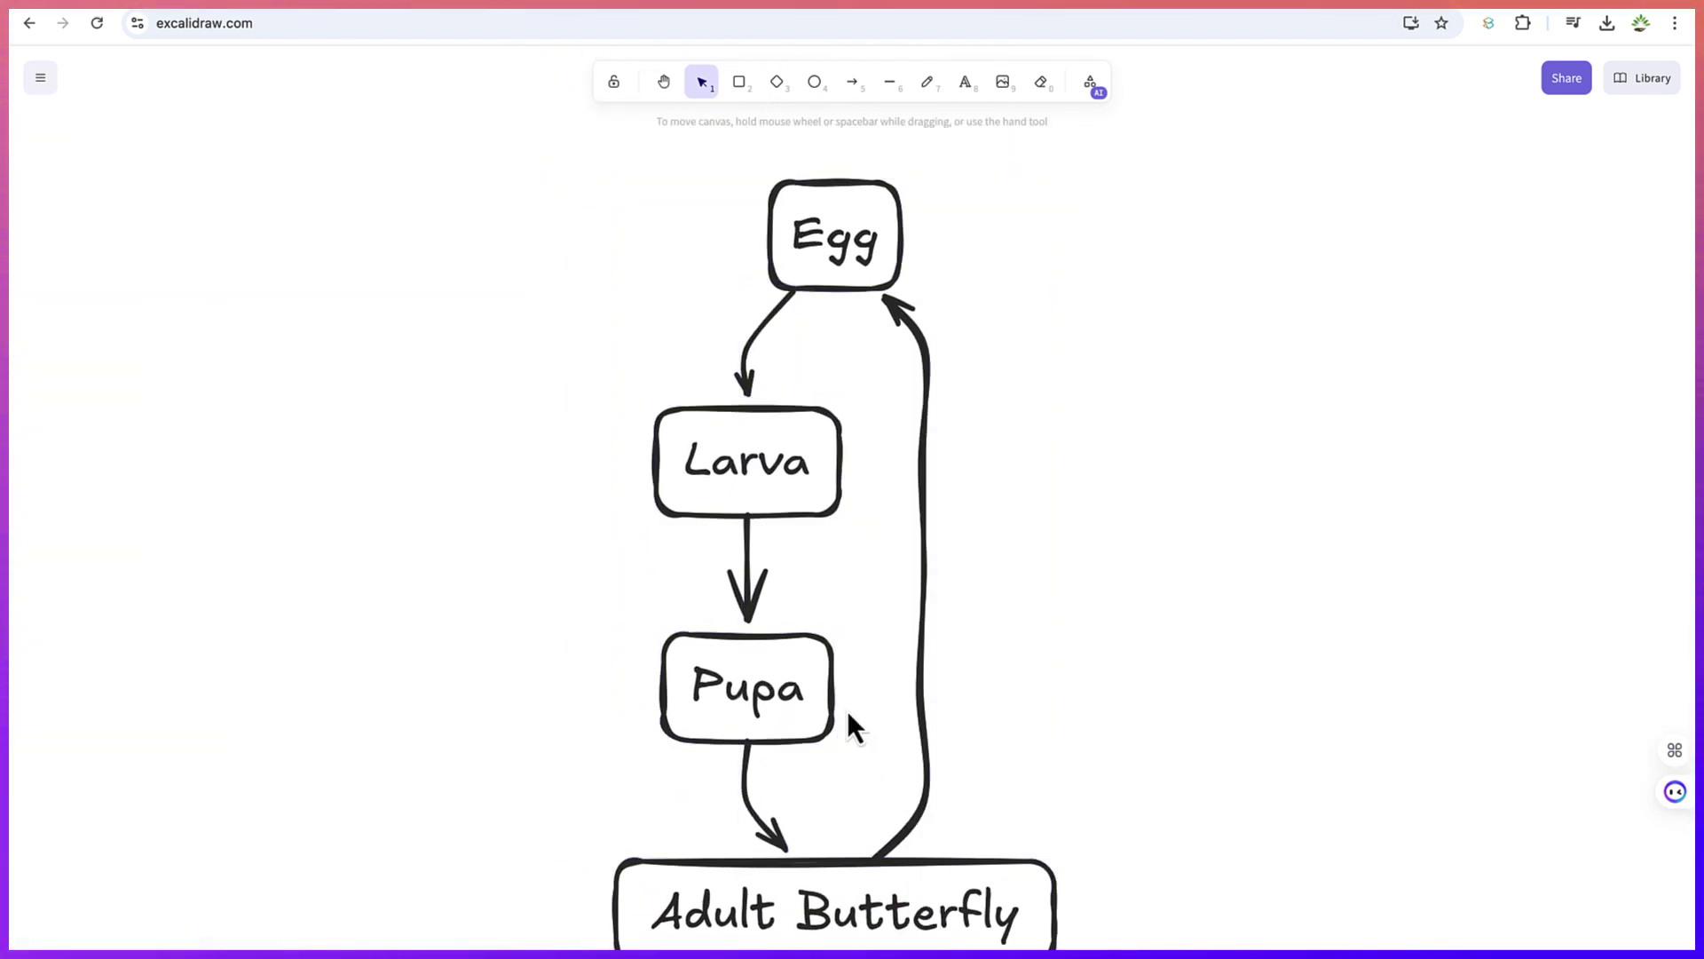
pyautogui.rightClick(847, 710)
pyautogui.scroll(-5, 1061, 514)
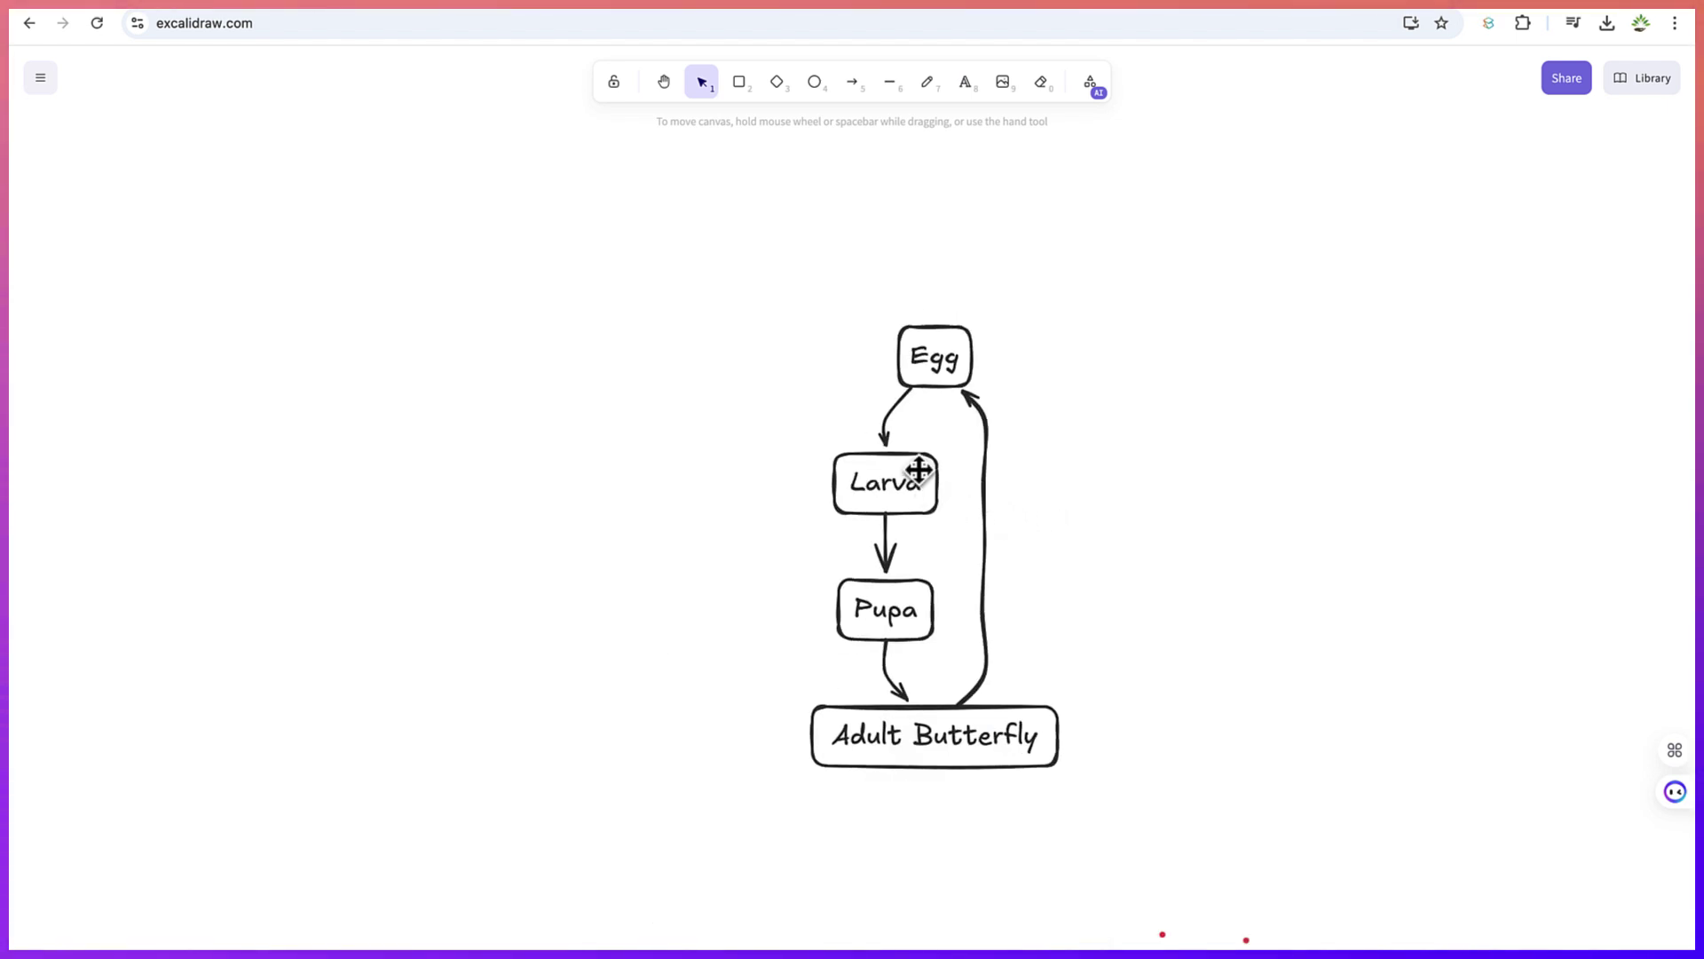
# Step: Retype the Egg box label as 'EGG' in capital letters
pyautogui.doubleClick(941, 360)
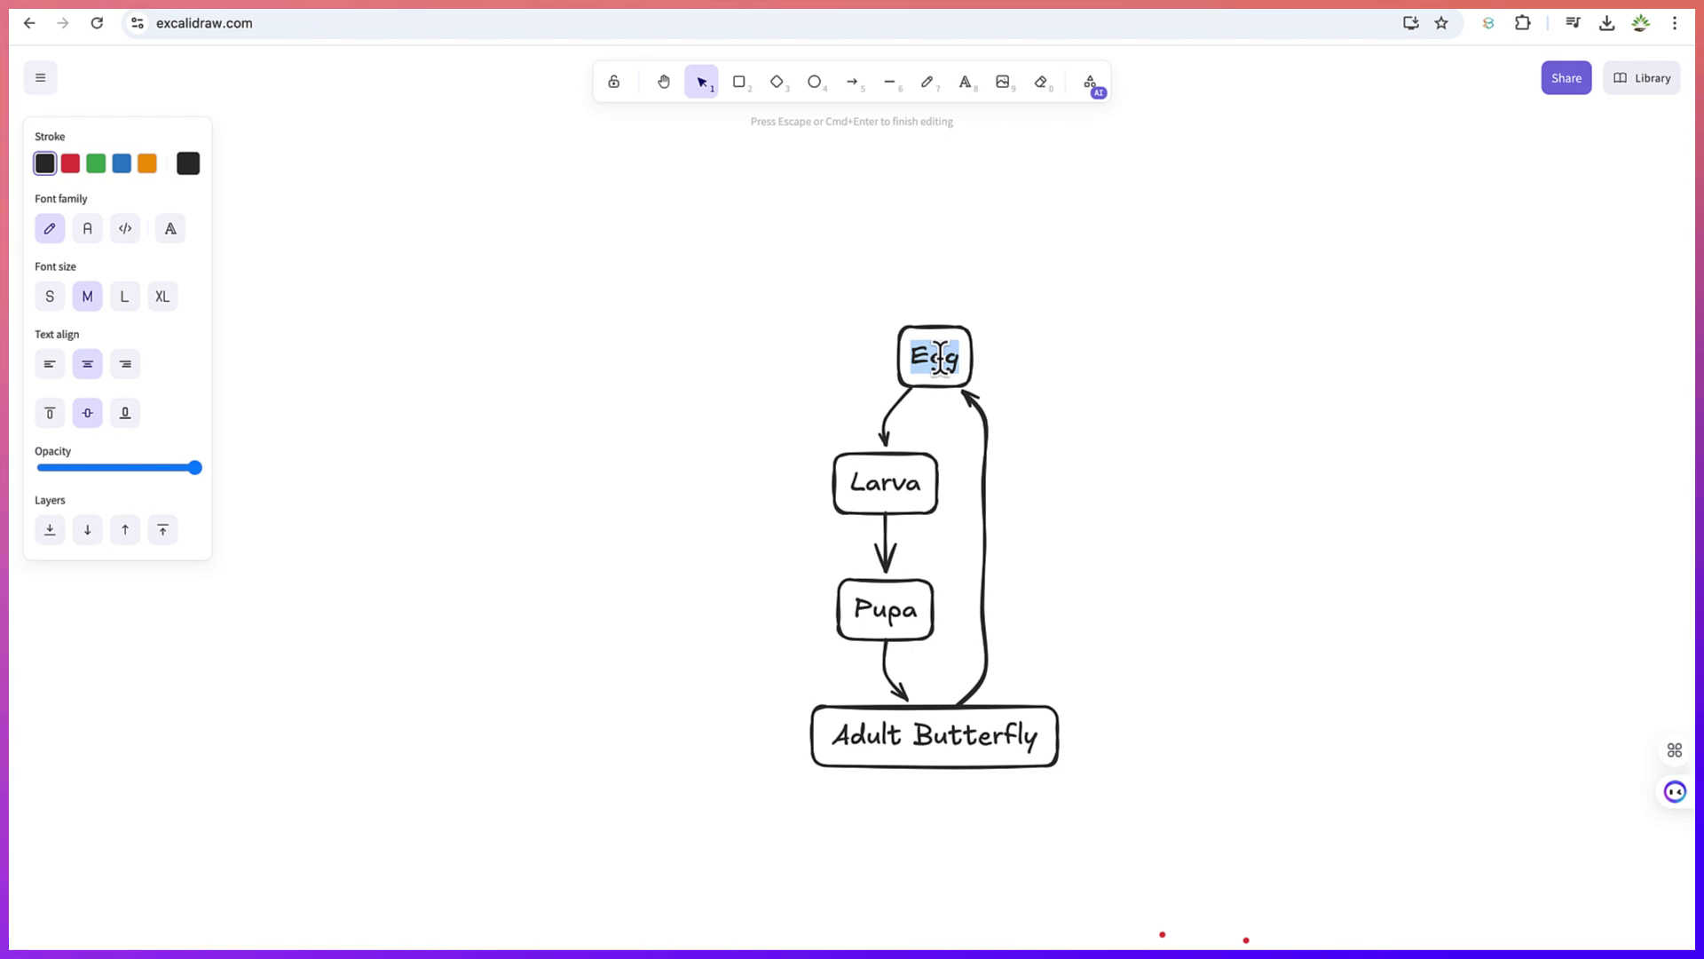
pyautogui.write('Egg')
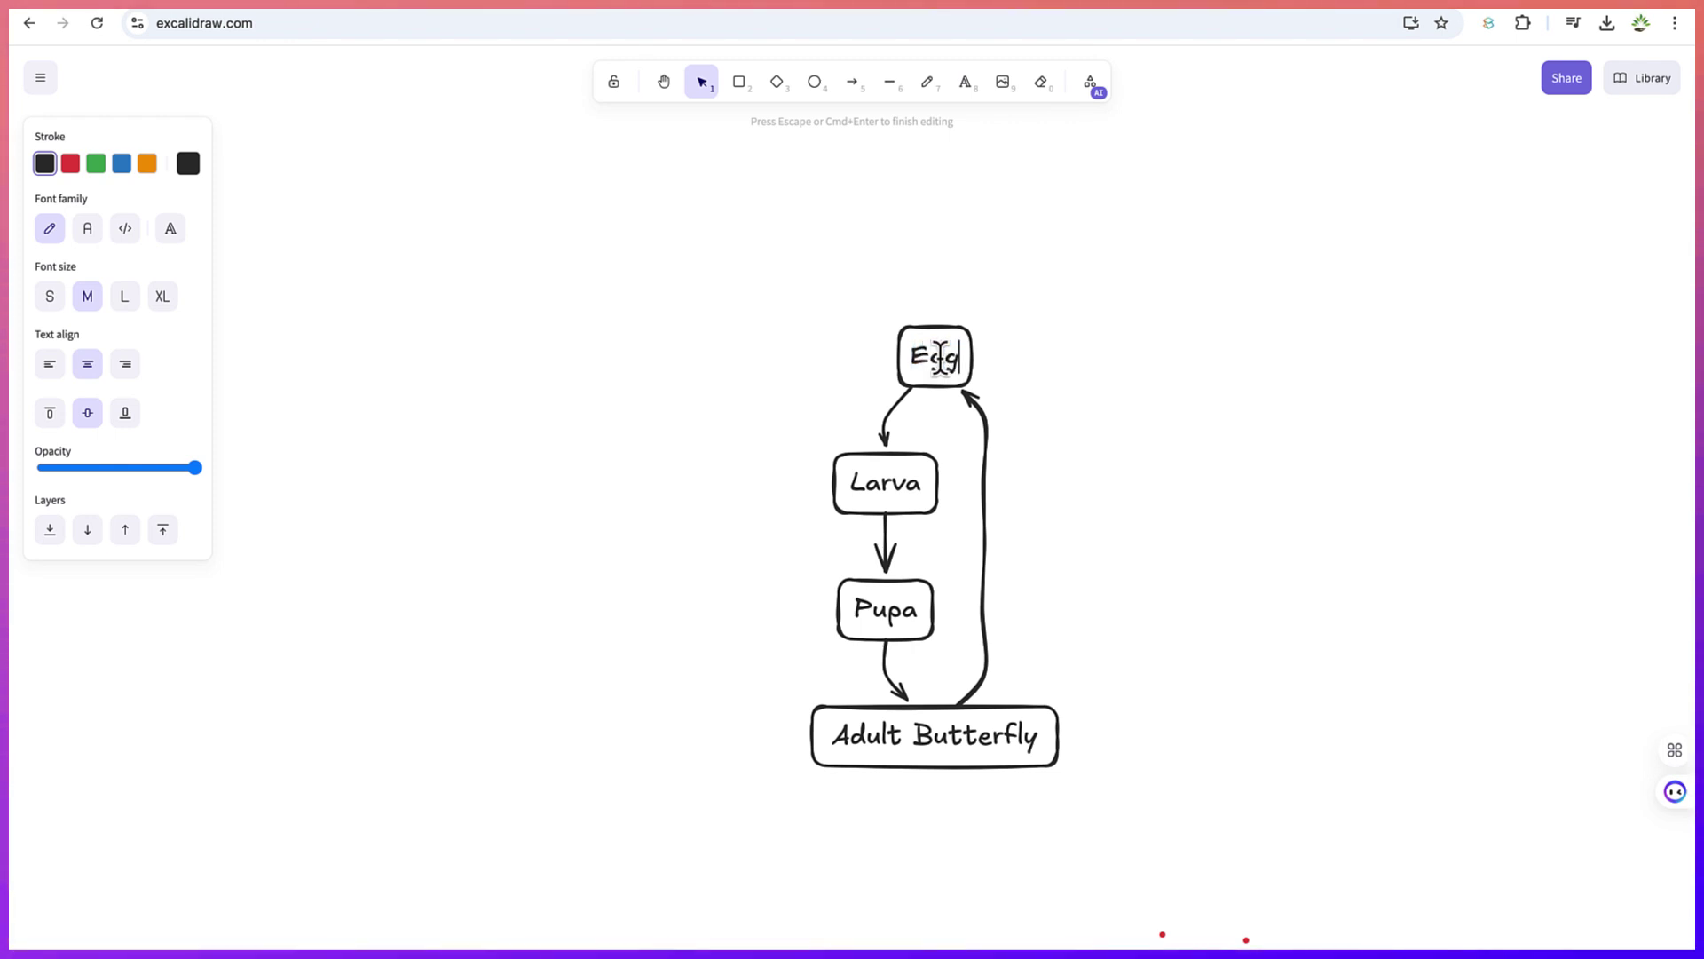
pyautogui.press('BackSpace')
pyautogui.press('BackSpace')
pyautogui.write('GG')
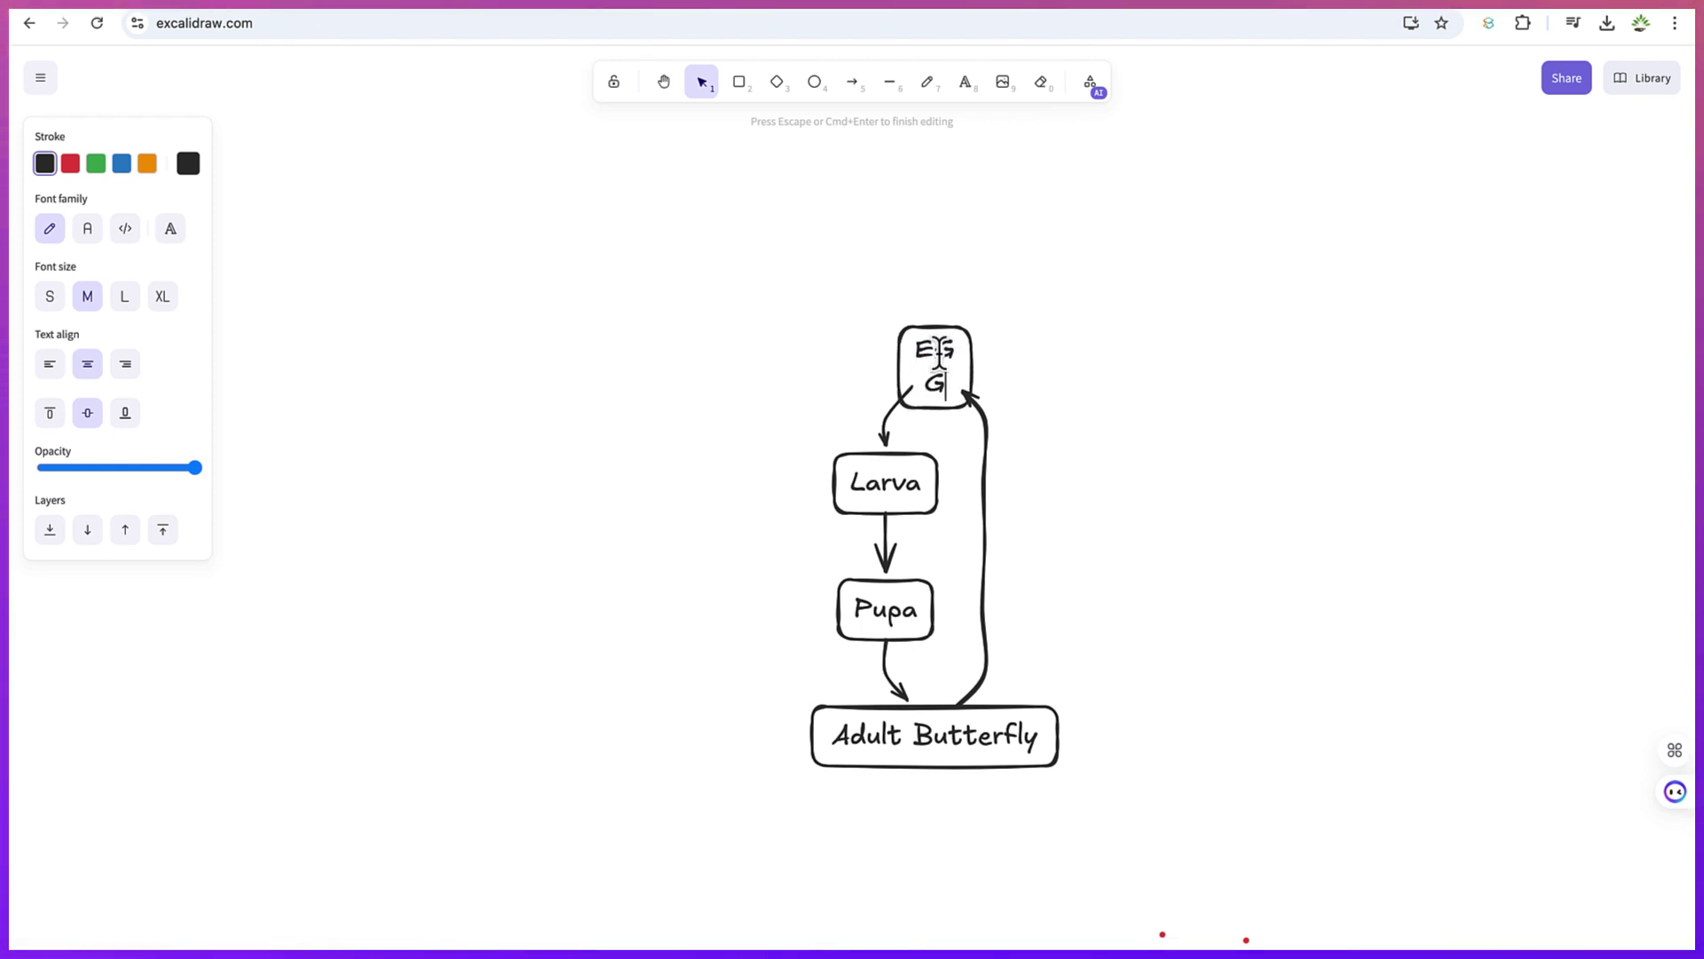
pyautogui.click(899, 368)
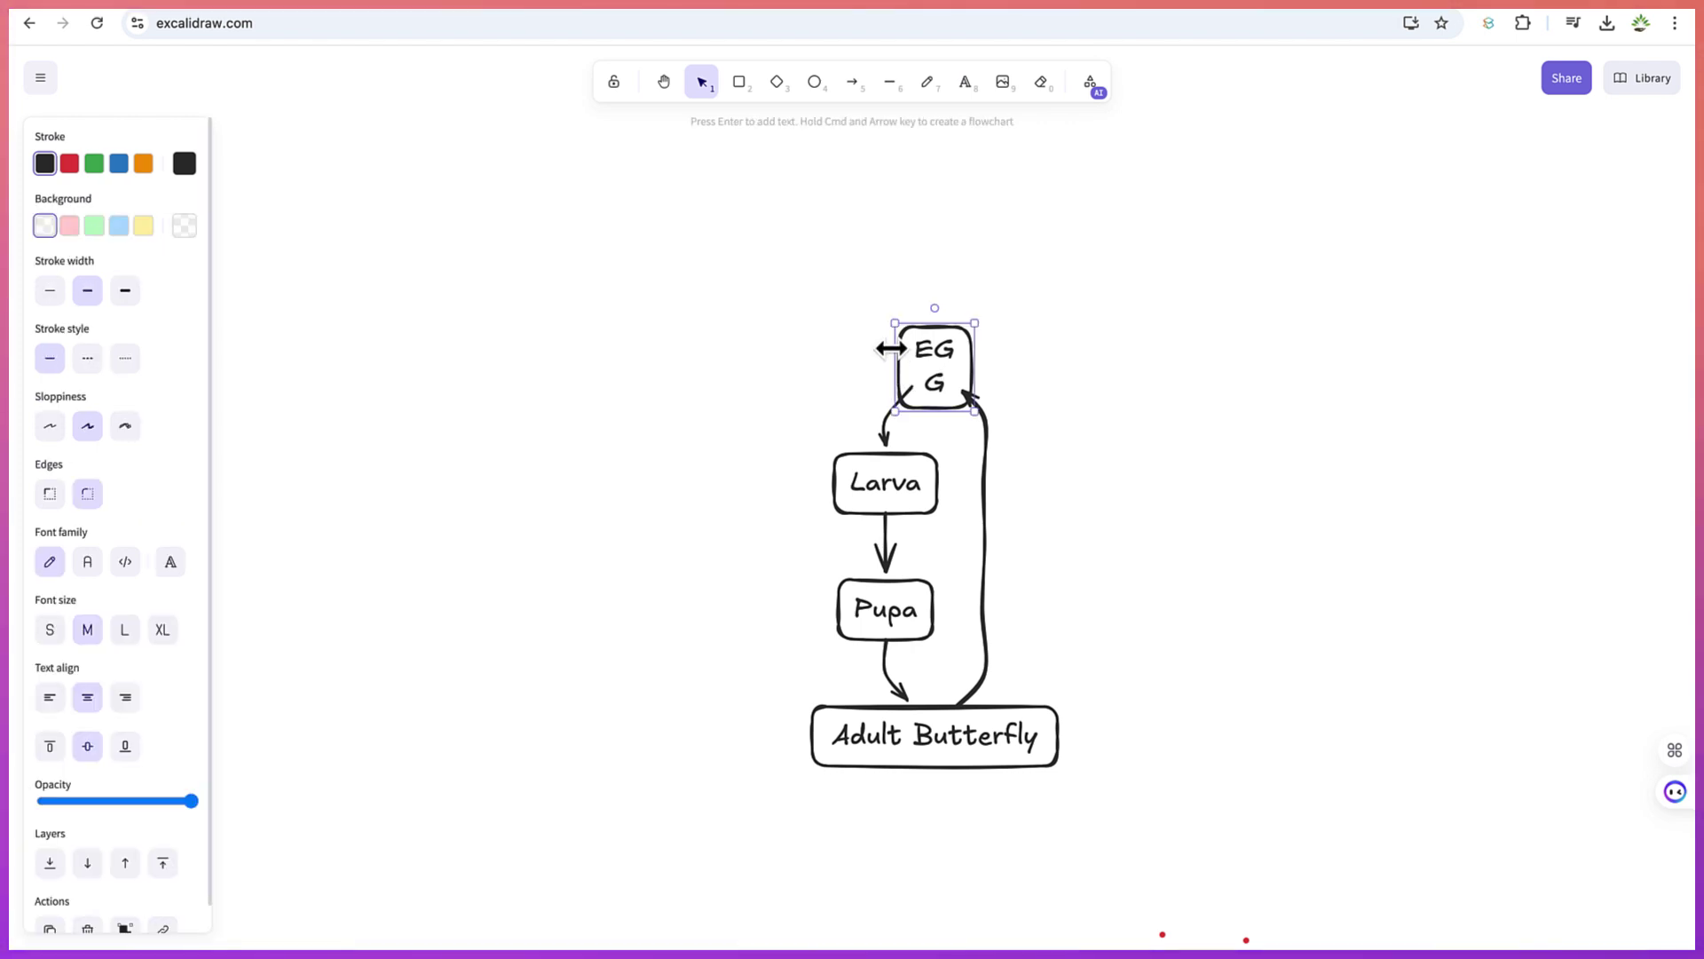
# Step: Widen the EGG box, shift it slightly, and reattach the return arrow's tip to it
pyautogui.moveTo(890, 322); pyautogui.dragTo(871, 328)
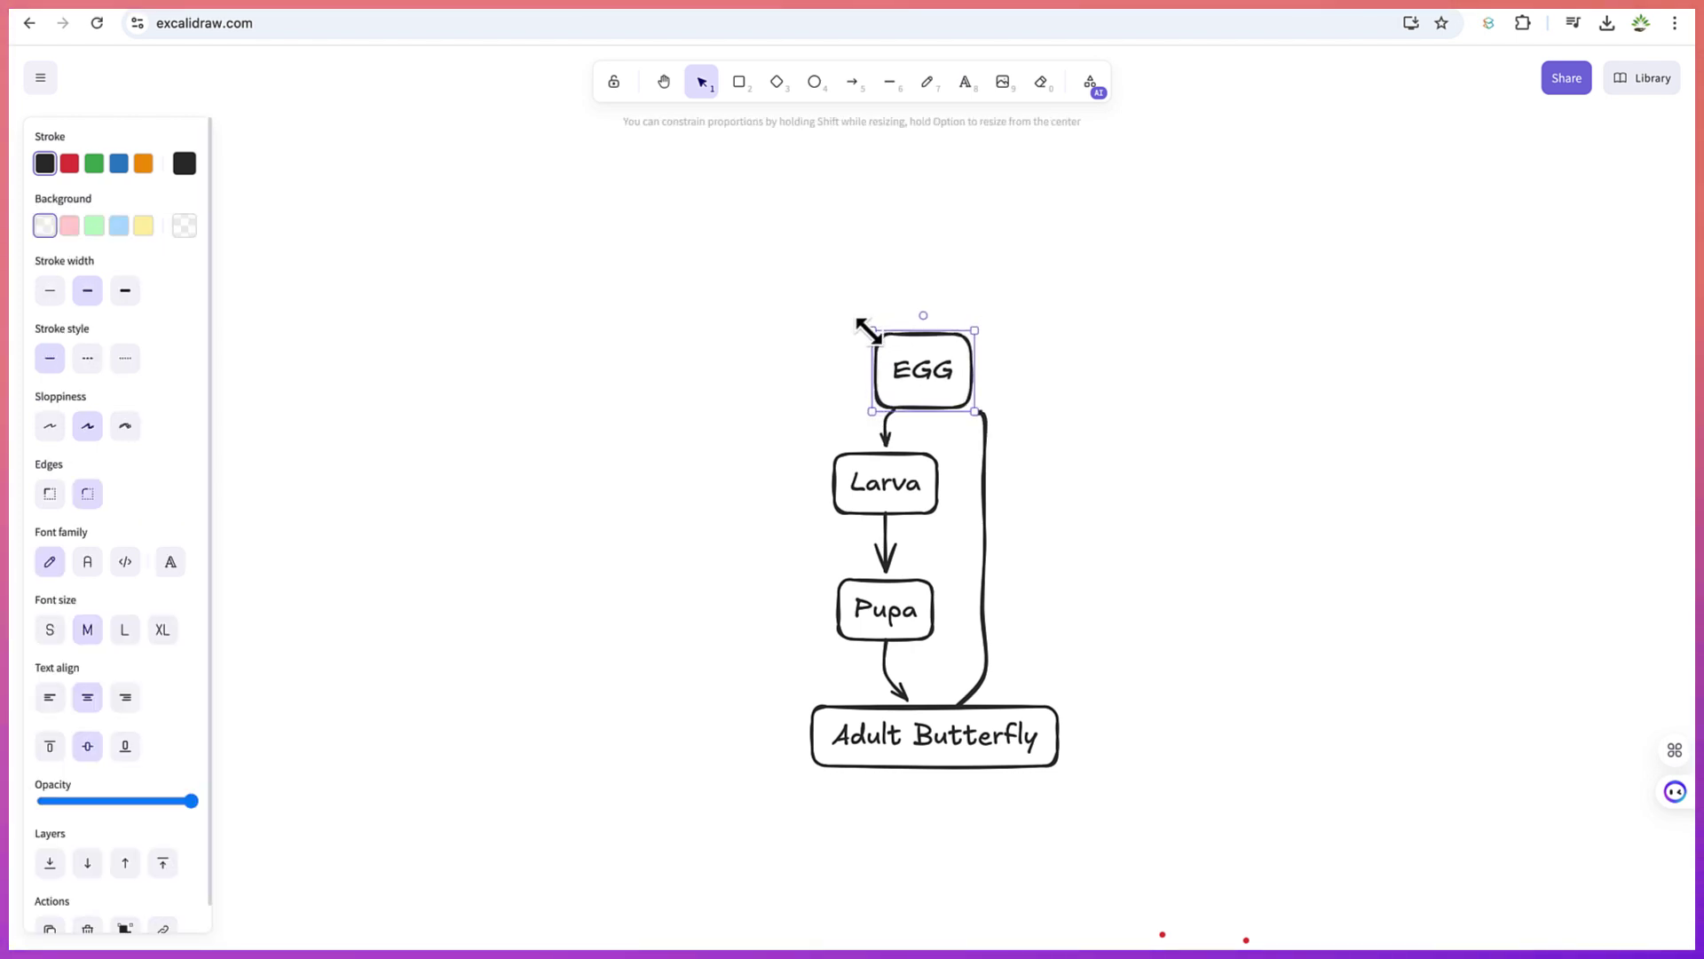
pyautogui.moveTo(961, 380); pyautogui.dragTo(979, 412)
pyautogui.click(983, 435)
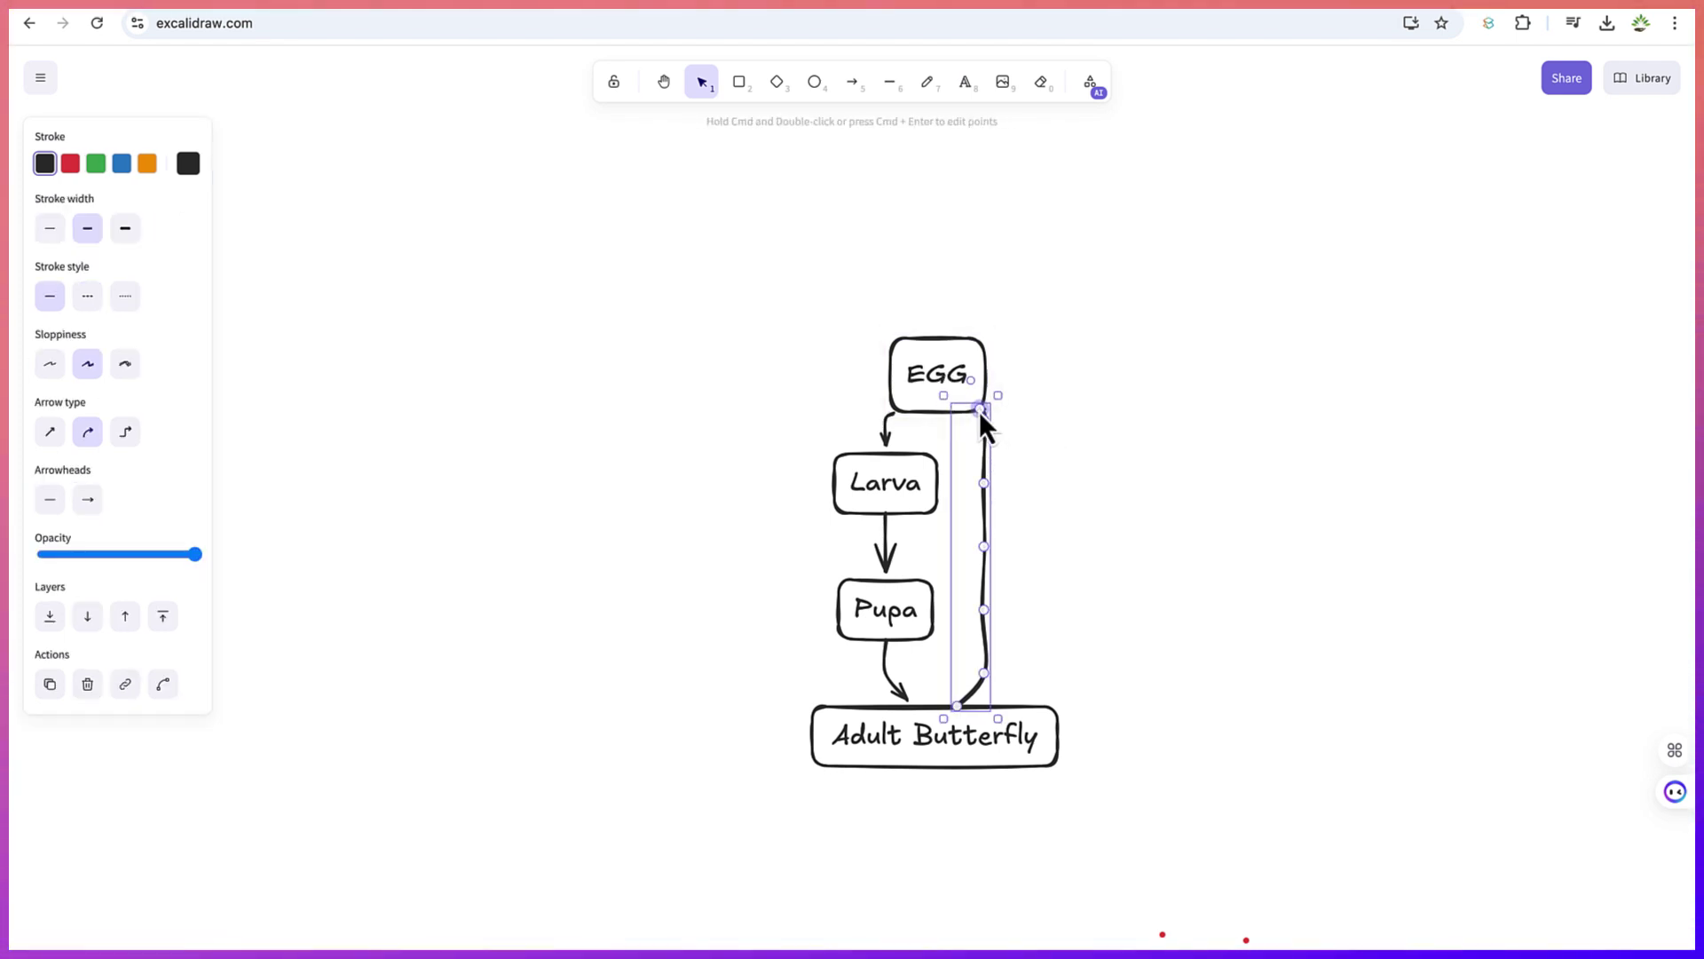
pyautogui.click(1074, 396)
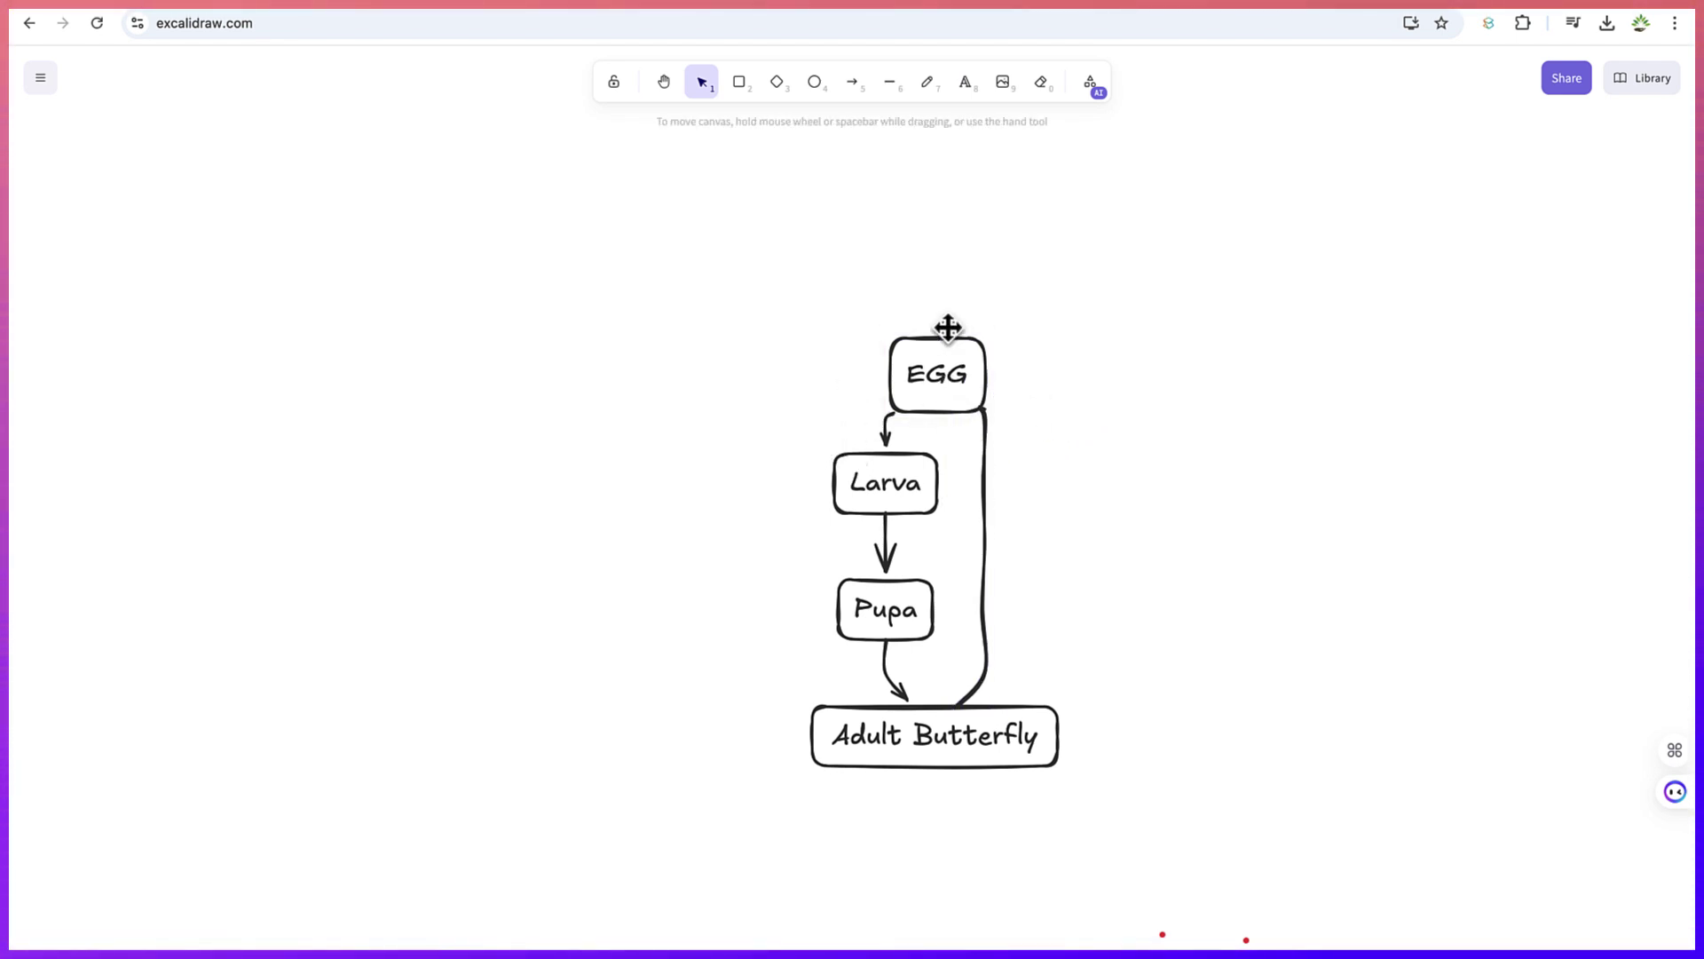
# Step: Give the Adult Butterfly box a green outline
pyautogui.click(888, 499)
pyautogui.doubleClick(885, 485)
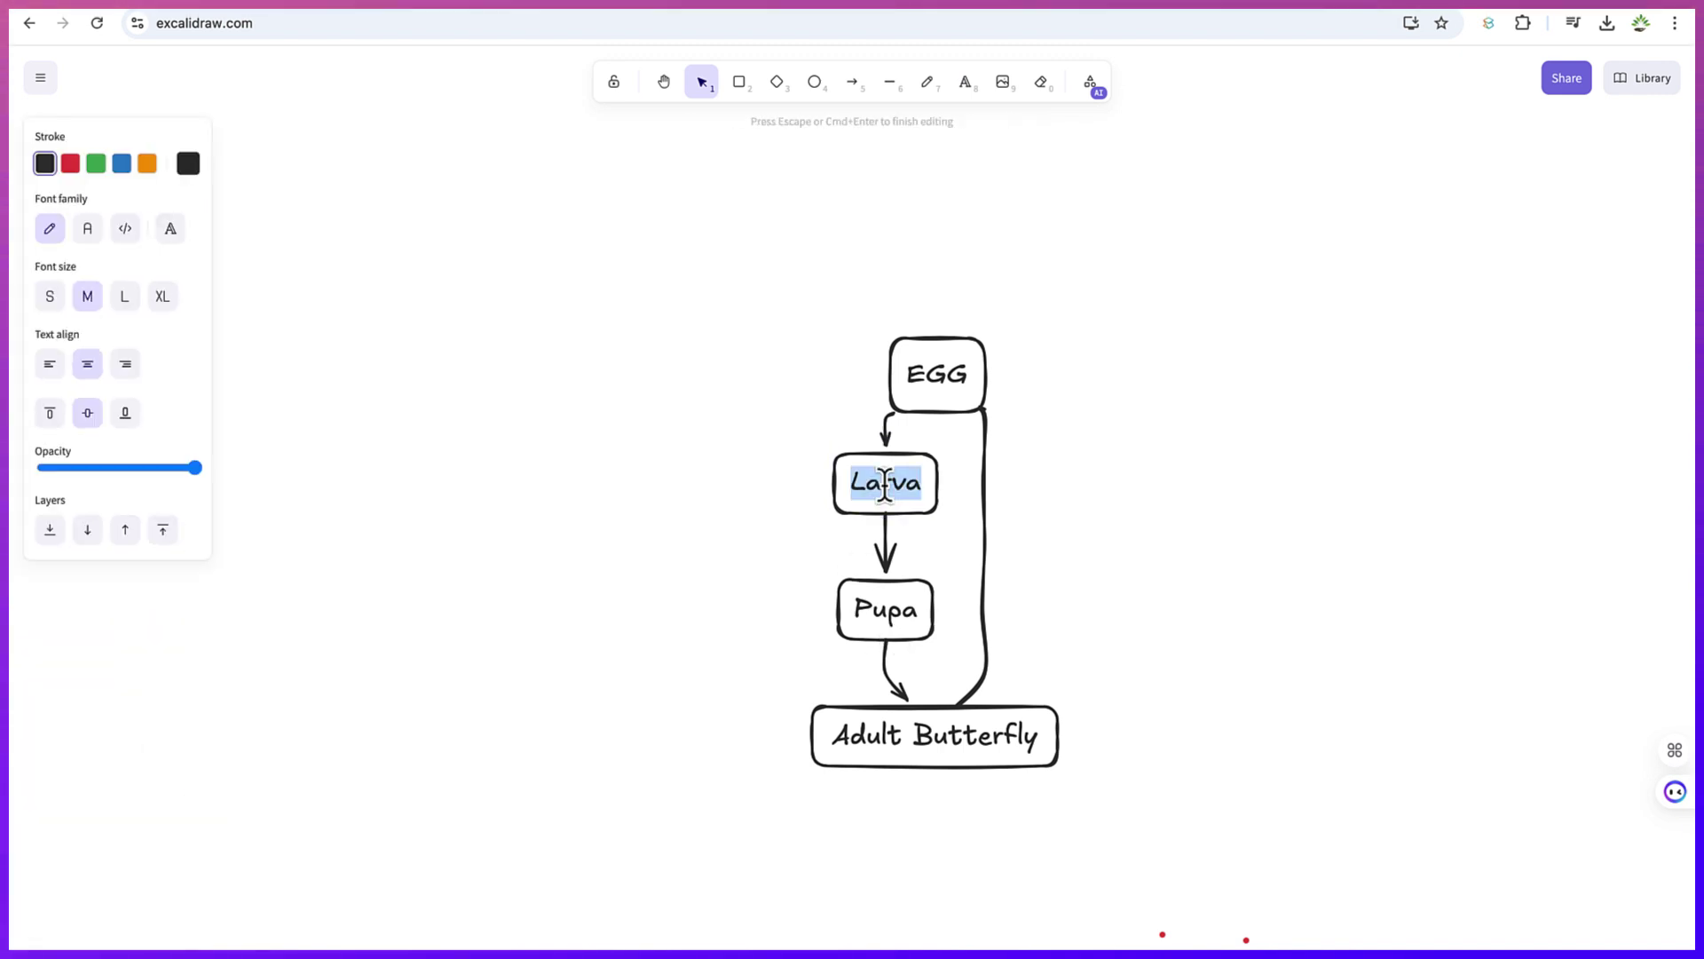
pyautogui.click(1123, 487)
pyautogui.click(962, 709)
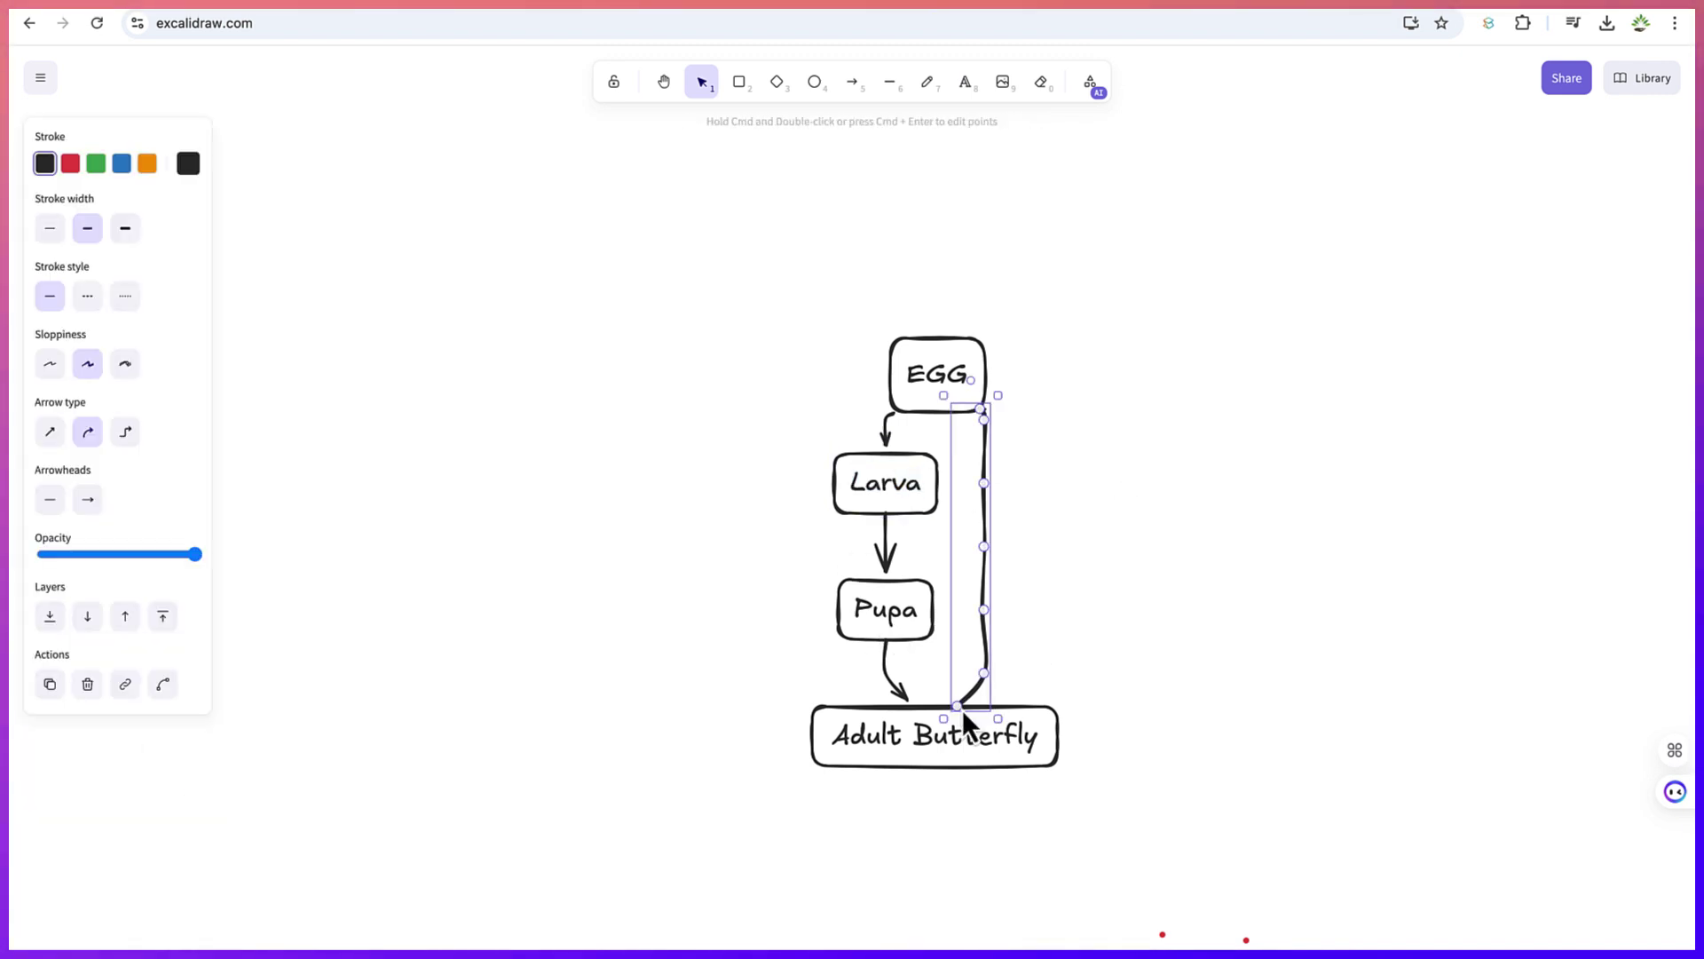
pyautogui.click(915, 741)
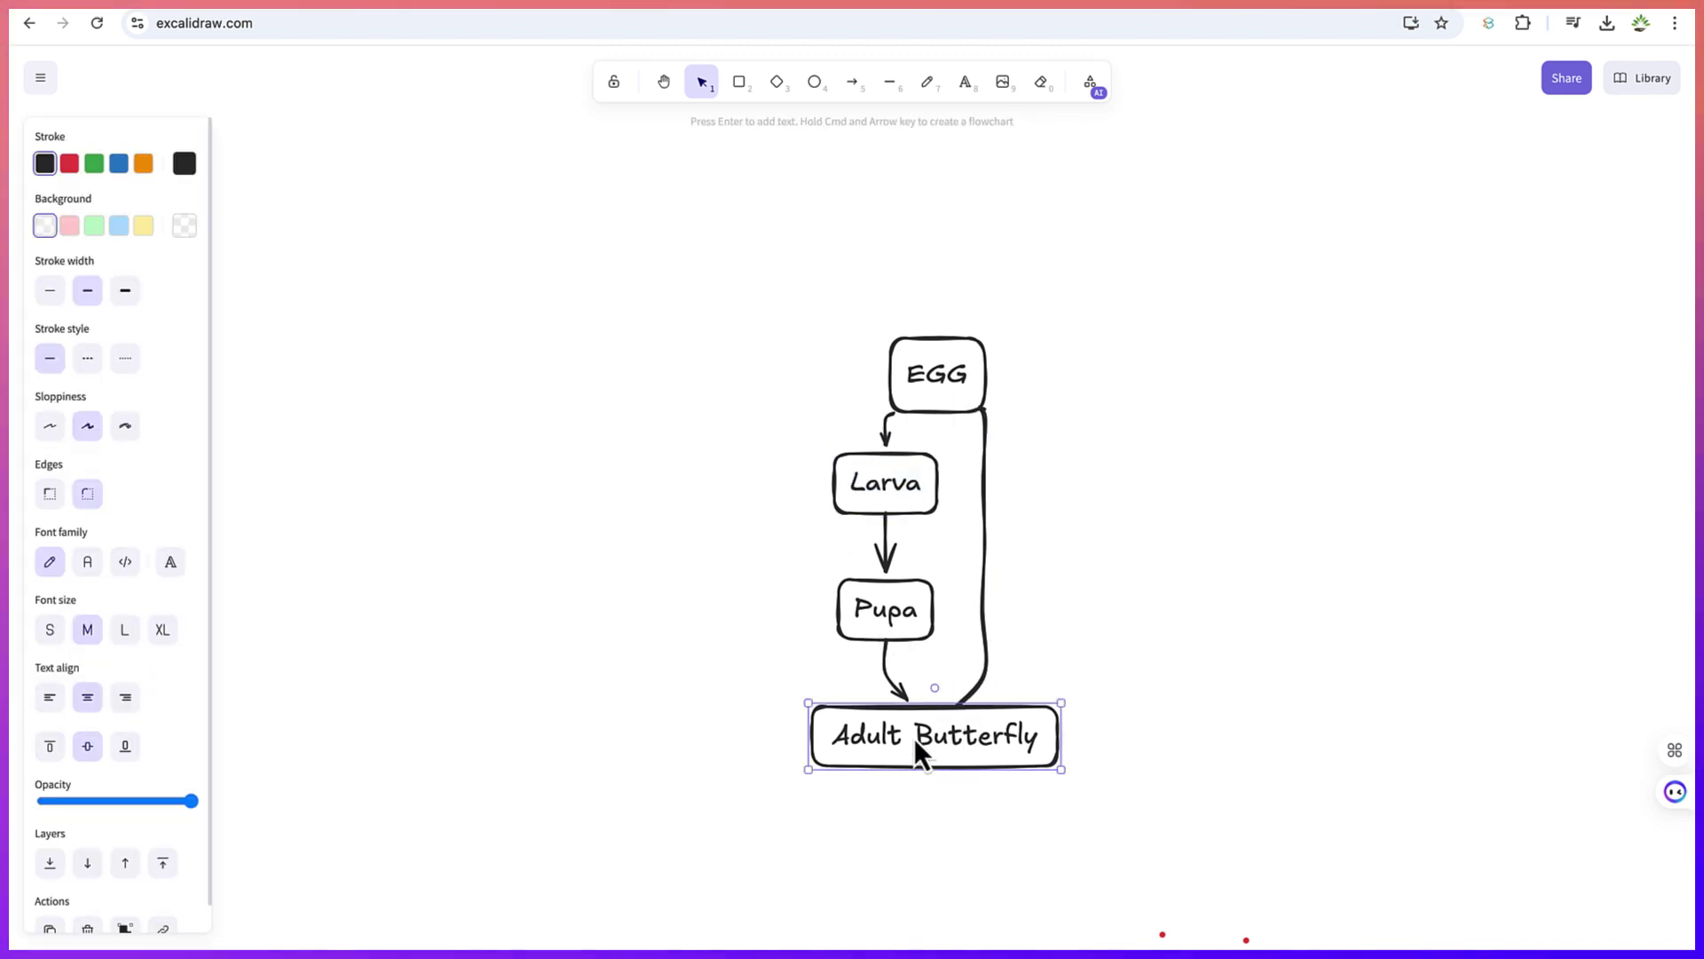
pyautogui.click(94, 165)
pyautogui.click(539, 476)
# Step: Give the EGG box a red outline
pyautogui.click(894, 371)
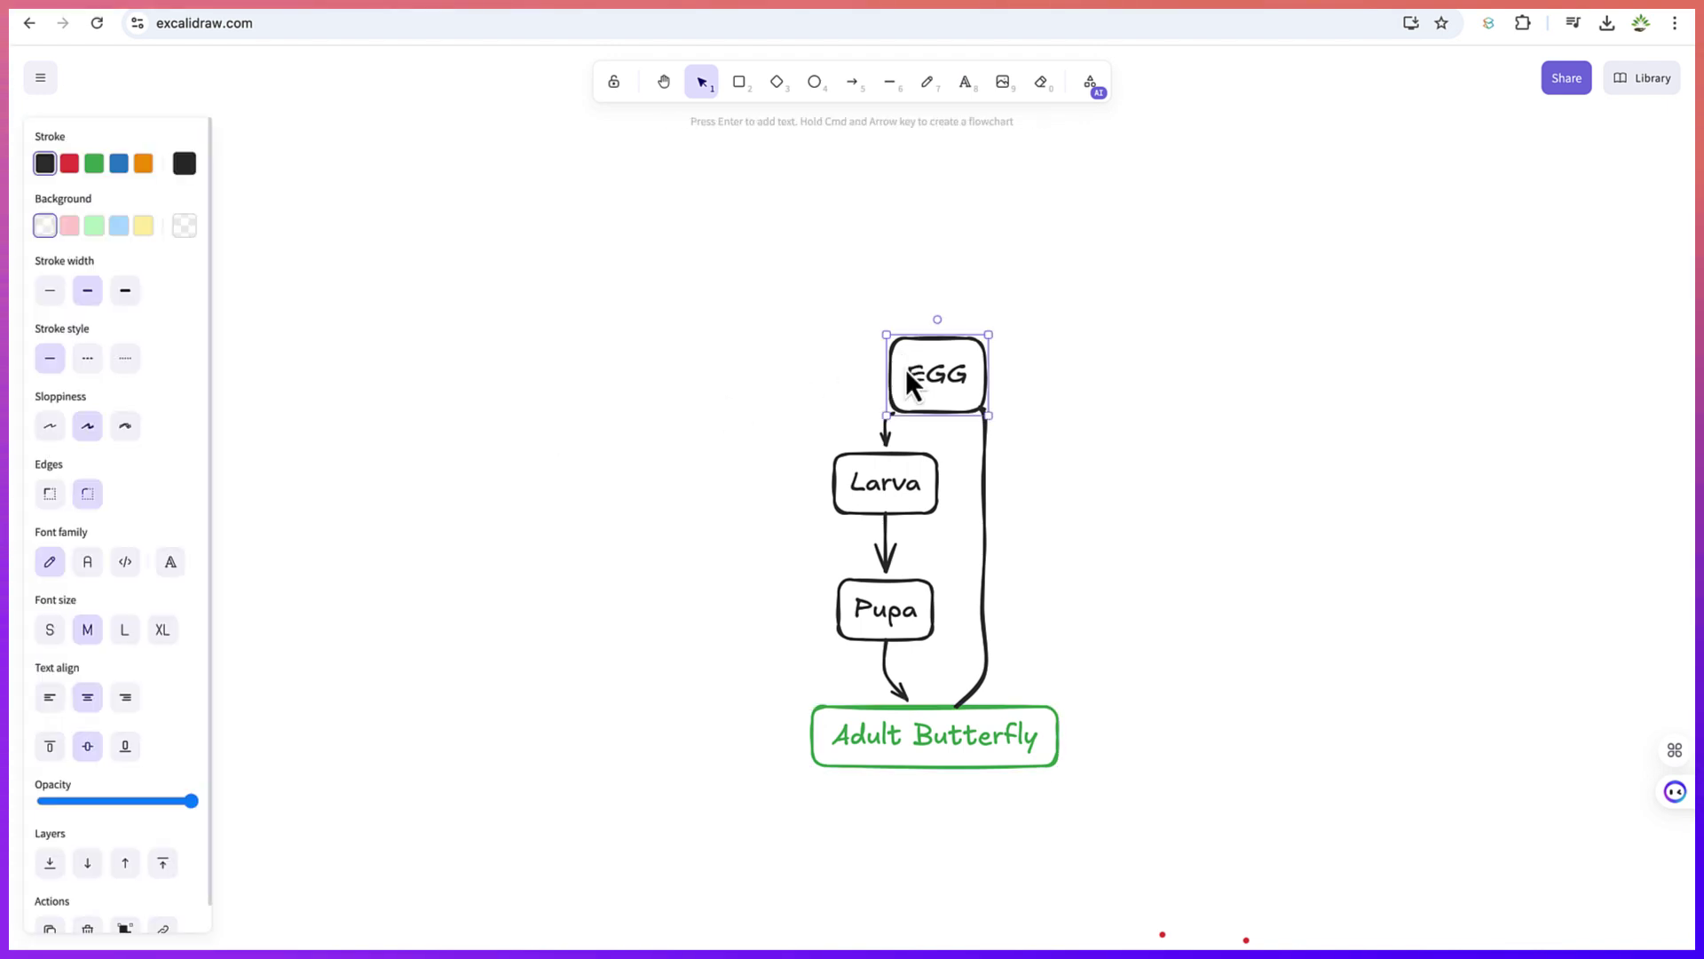
pyautogui.click(69, 165)
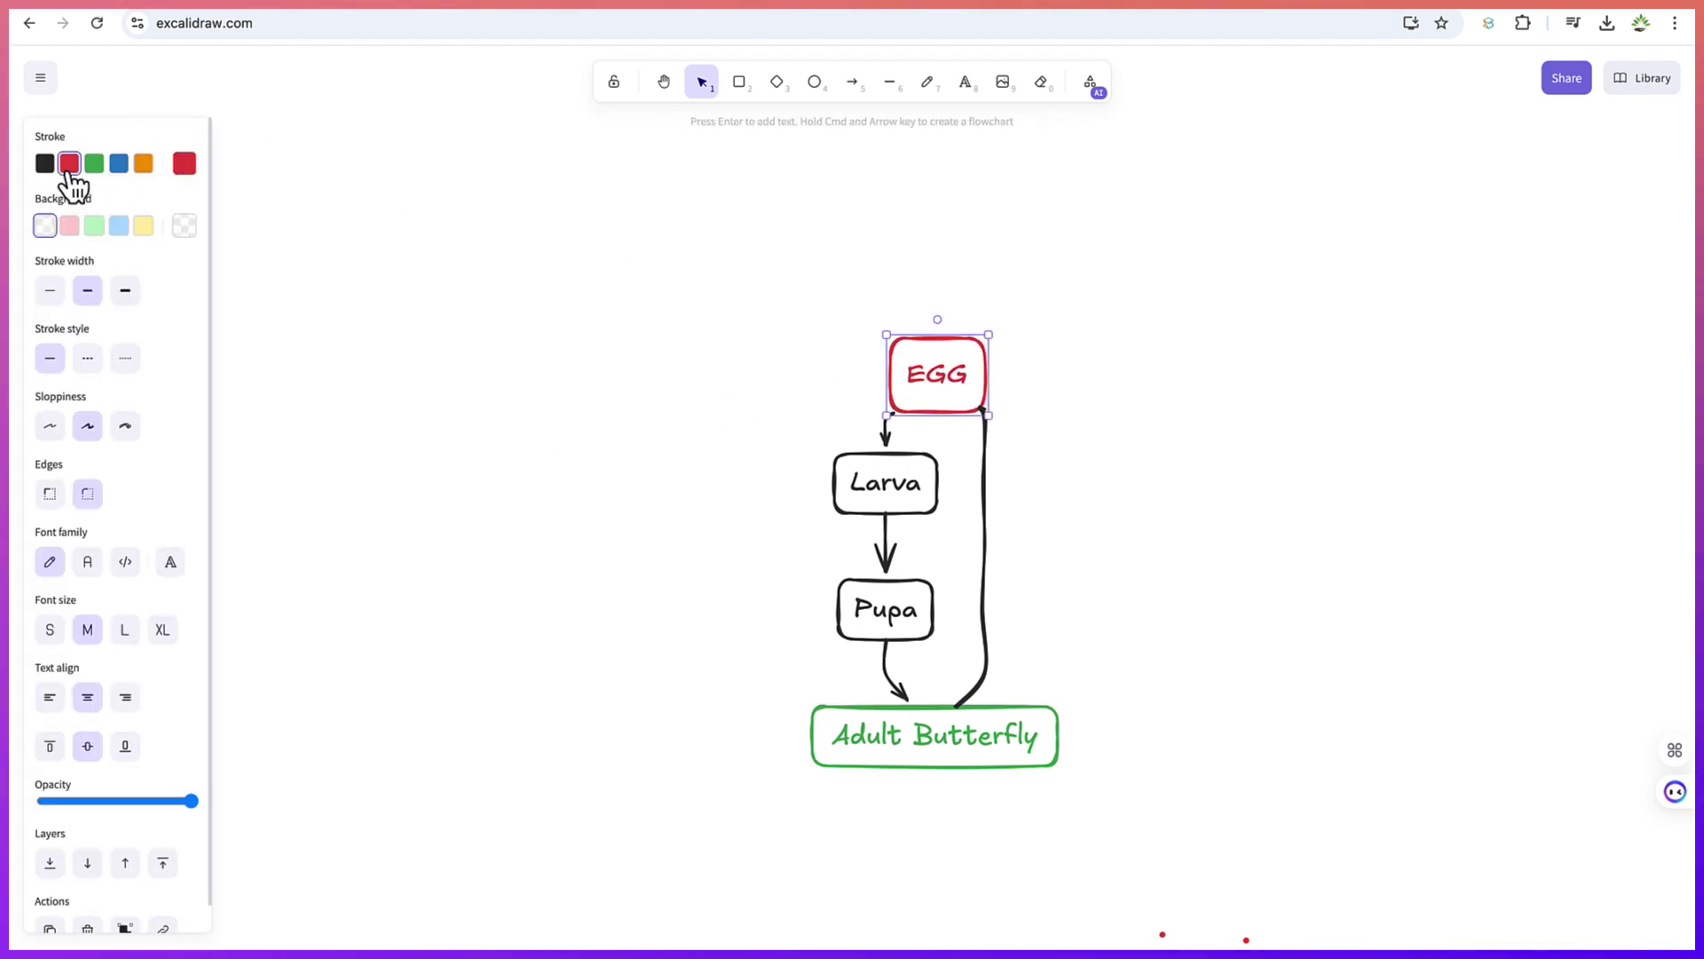
pyautogui.click(573, 477)
pyautogui.click(894, 594)
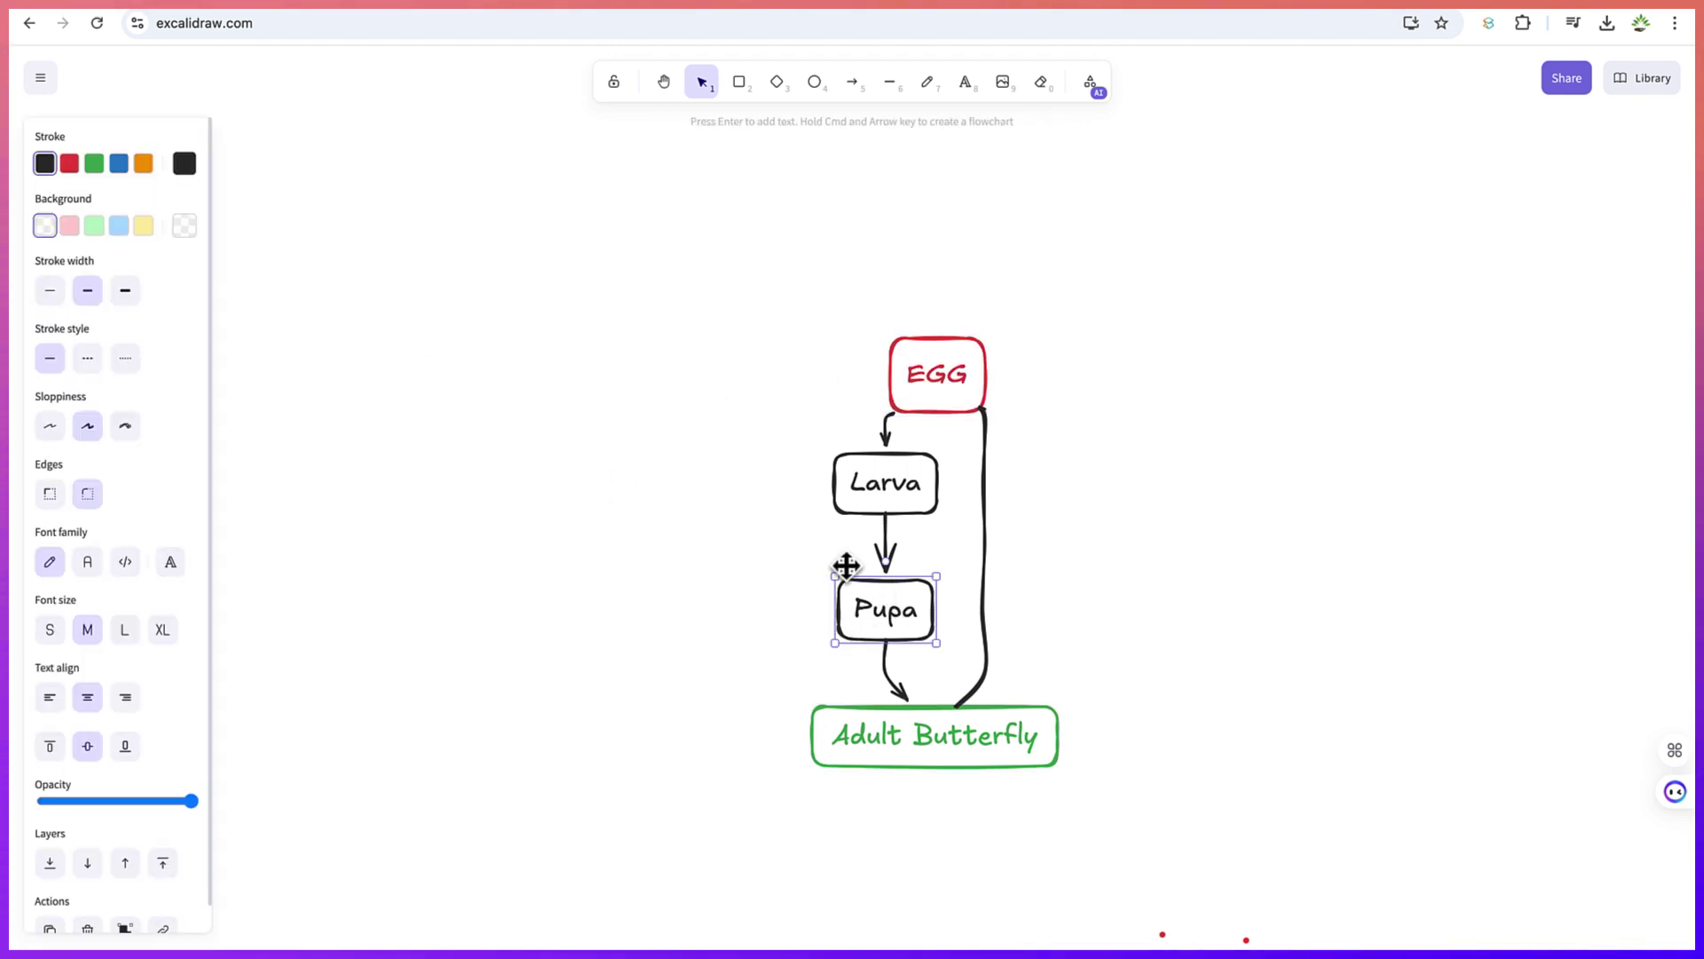
pyautogui.scroll(-1, 131, 866)
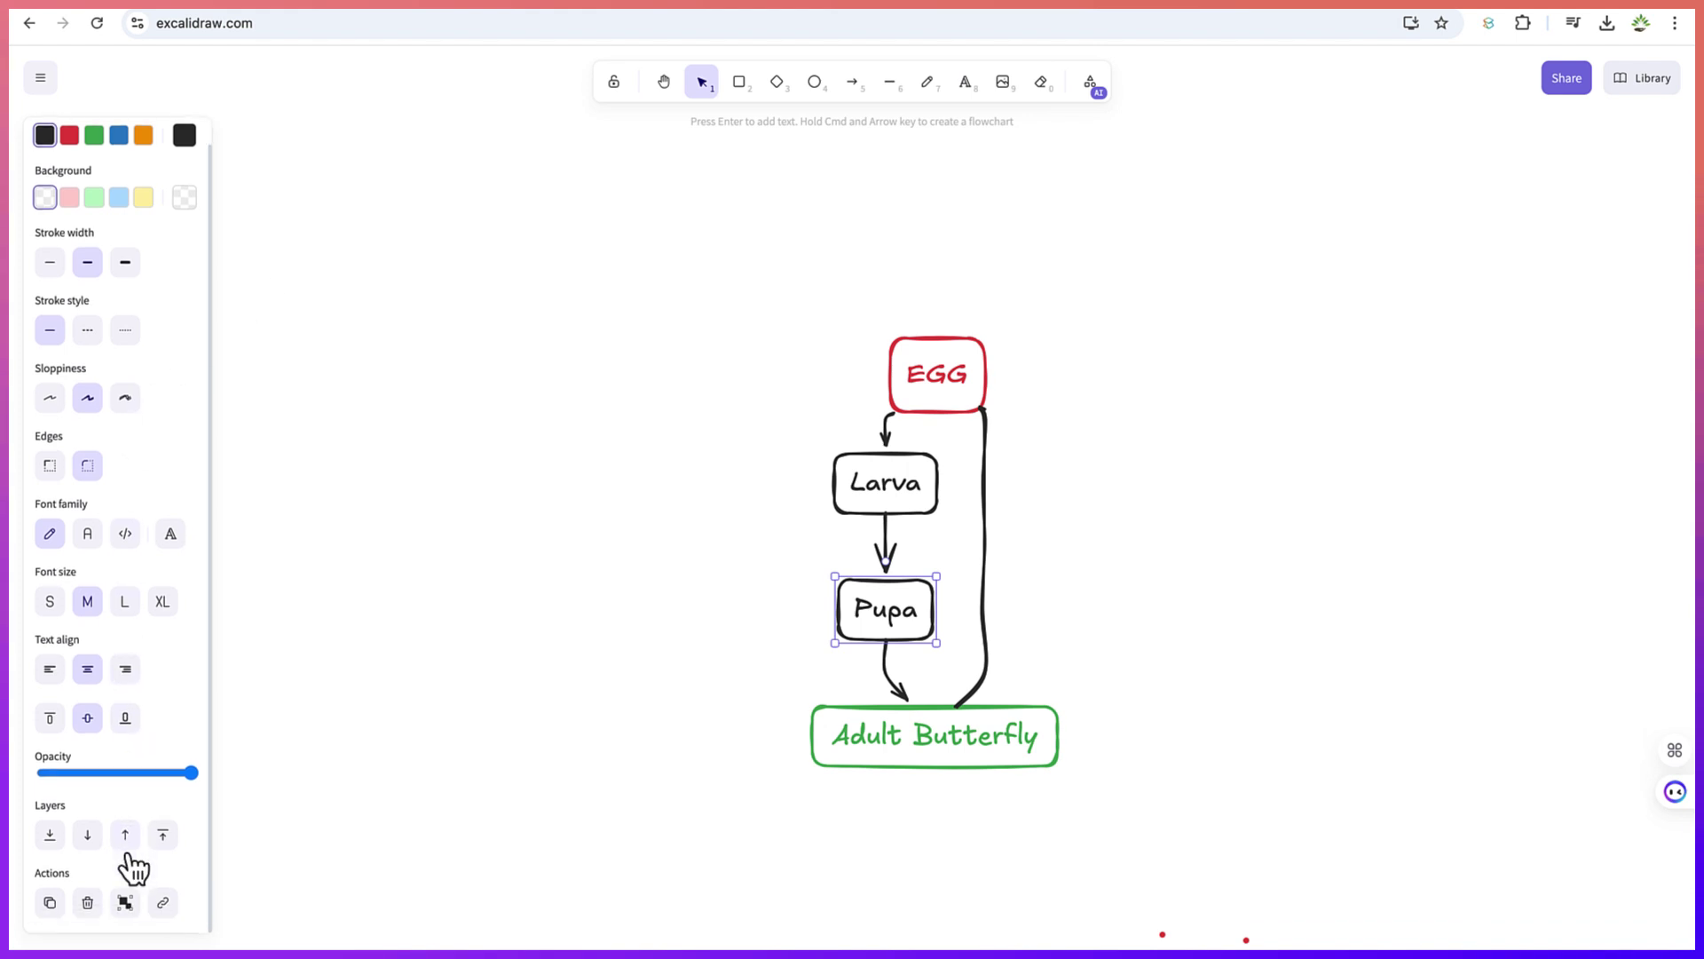
pyautogui.scroll(1, 128, 861)
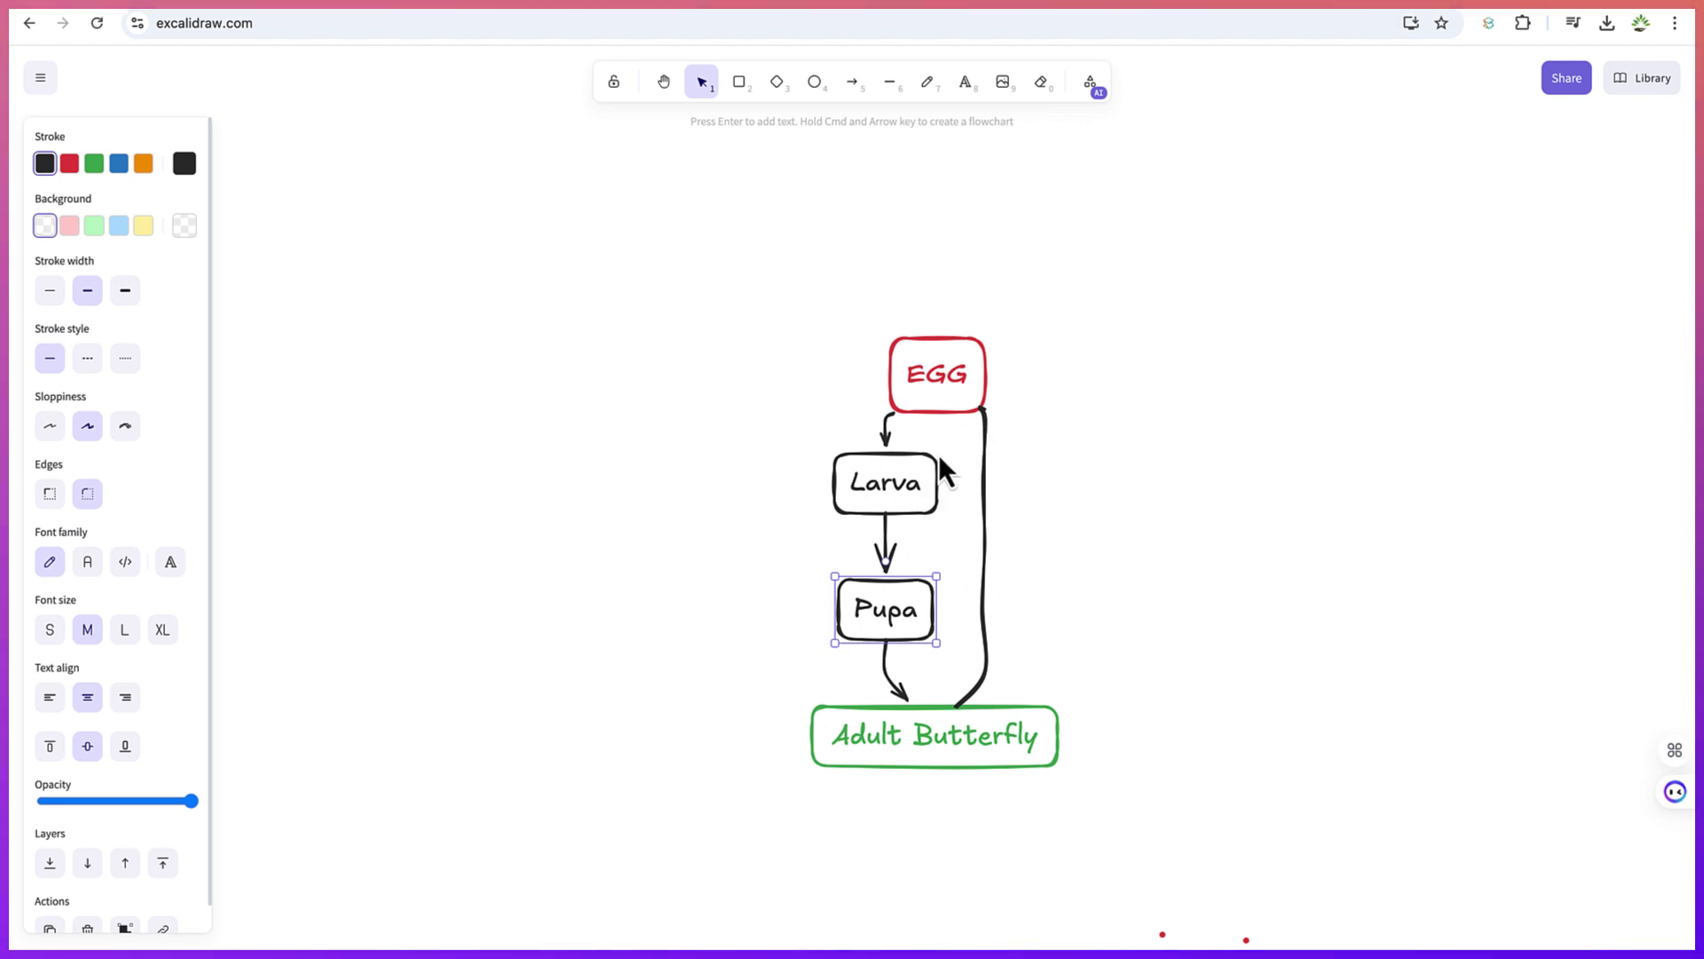
# Step: Zoom out and pan until the butterfly, water cycle, tea-making and supply chain flowcharts fit on screen
pyautogui.click(555, 417)
pyautogui.scroll(-5, 1182, 534)
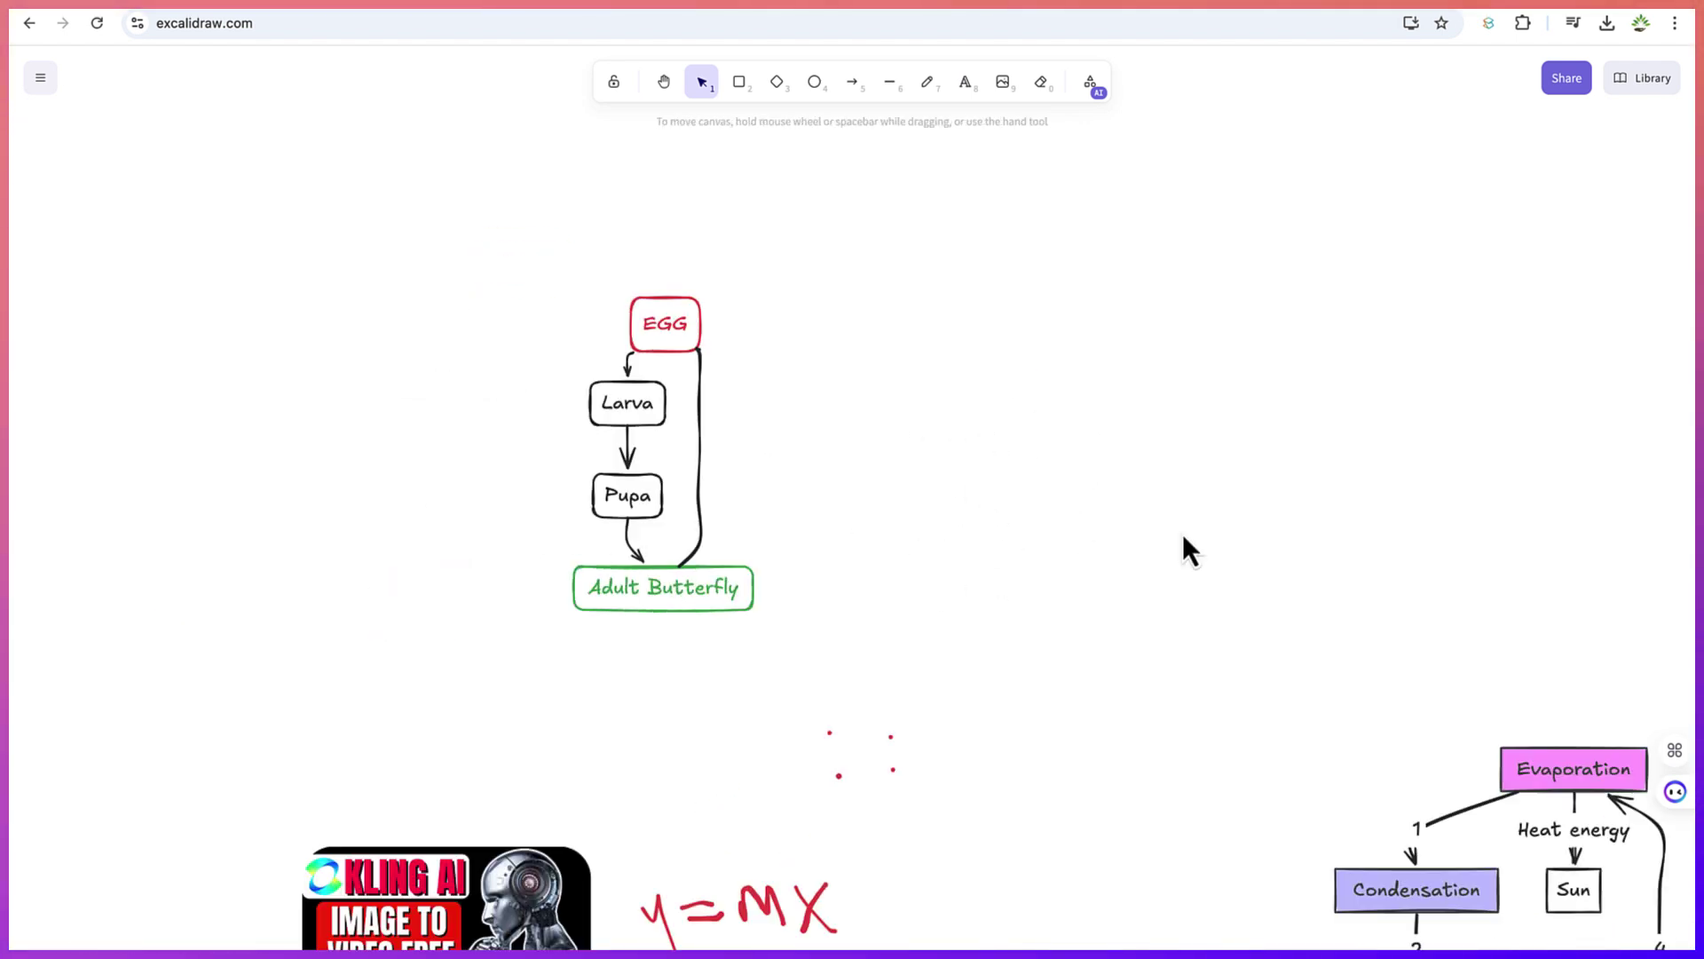
pyautogui.rightClick(1188, 711)
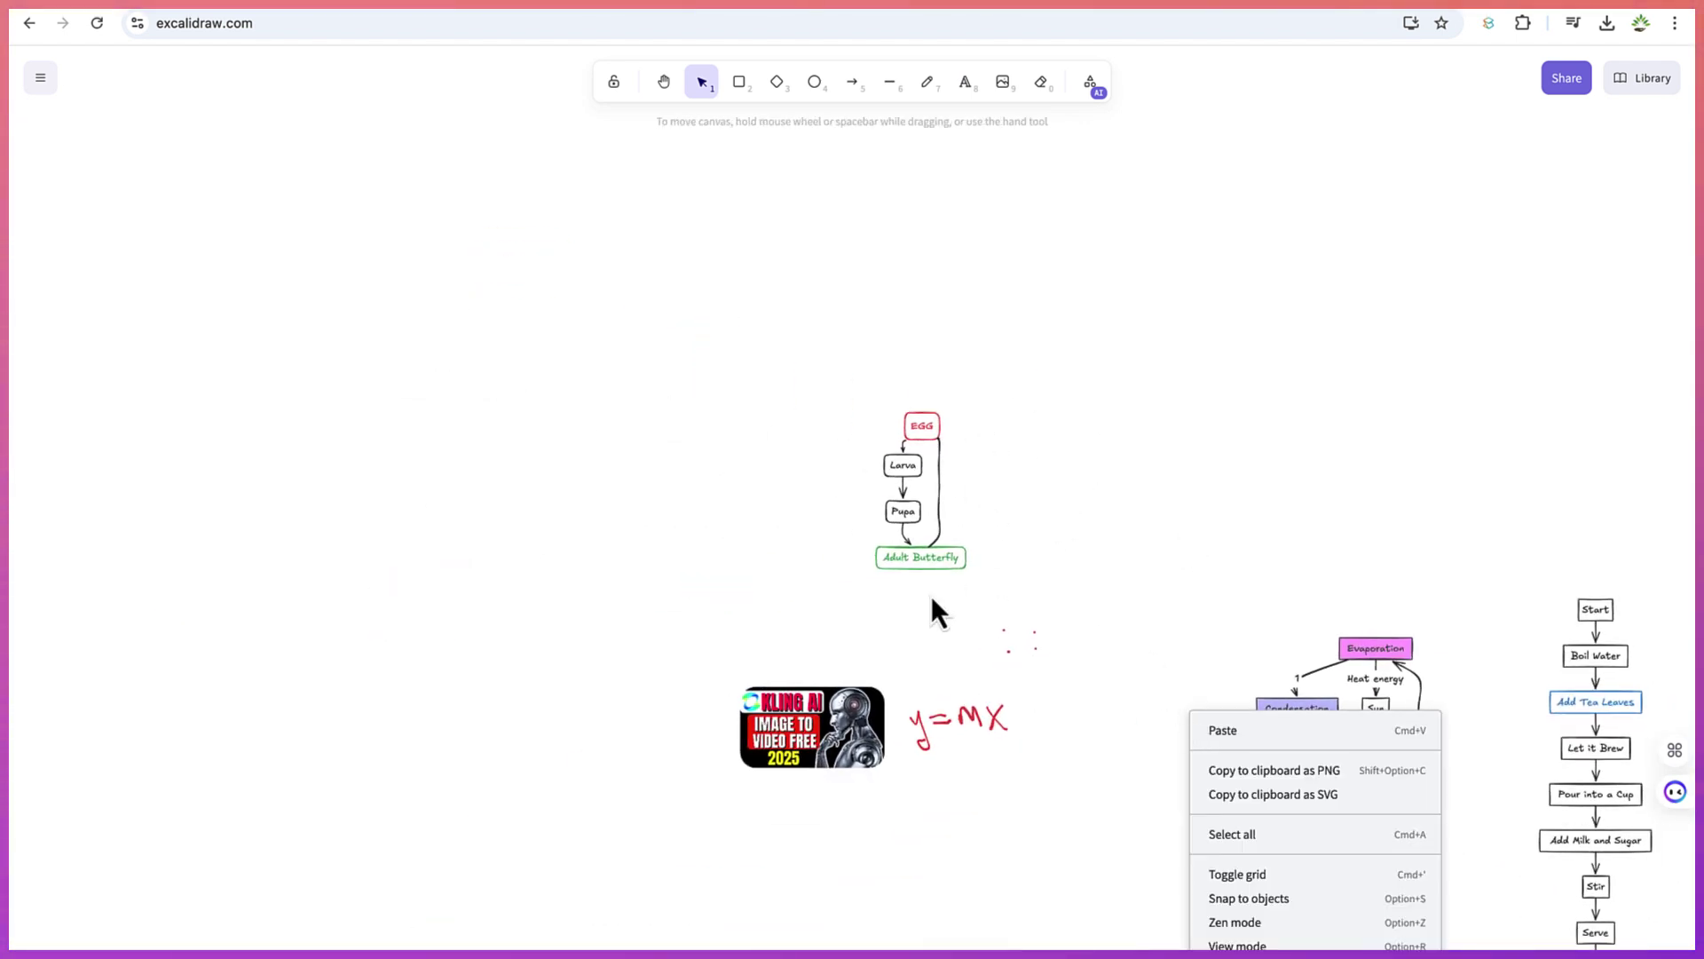
pyautogui.click(1165, 586)
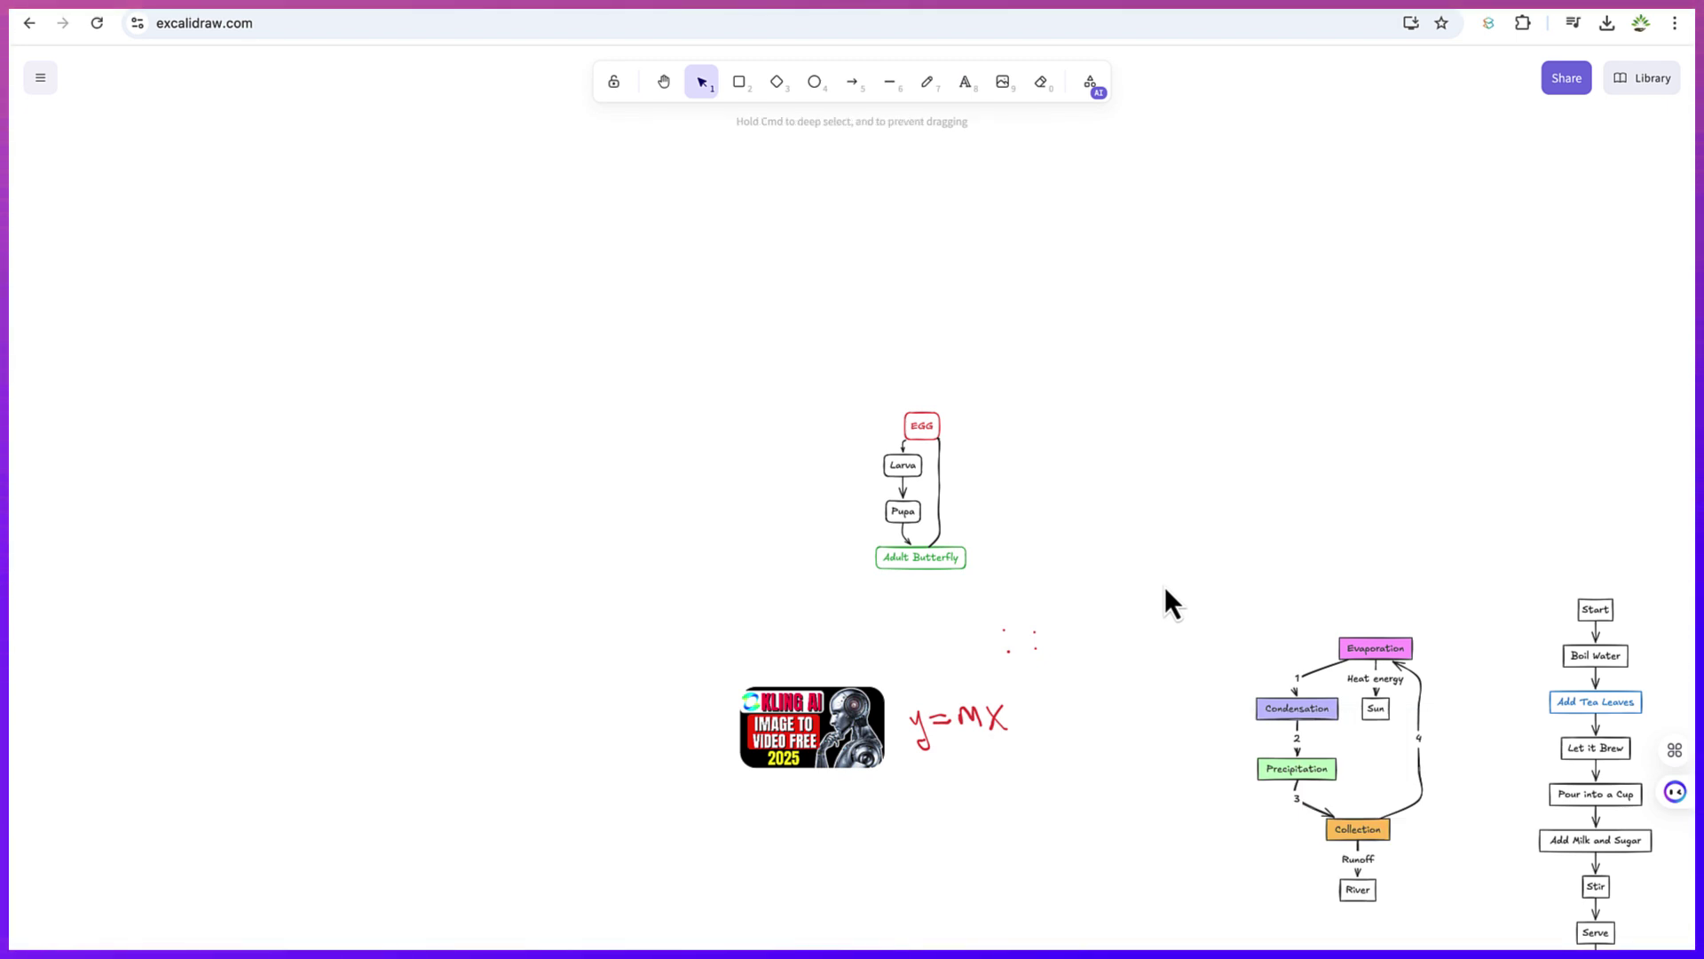
pyautogui.click(665, 83)
pyautogui.moveTo(1264, 451); pyautogui.dragTo(814, 301)
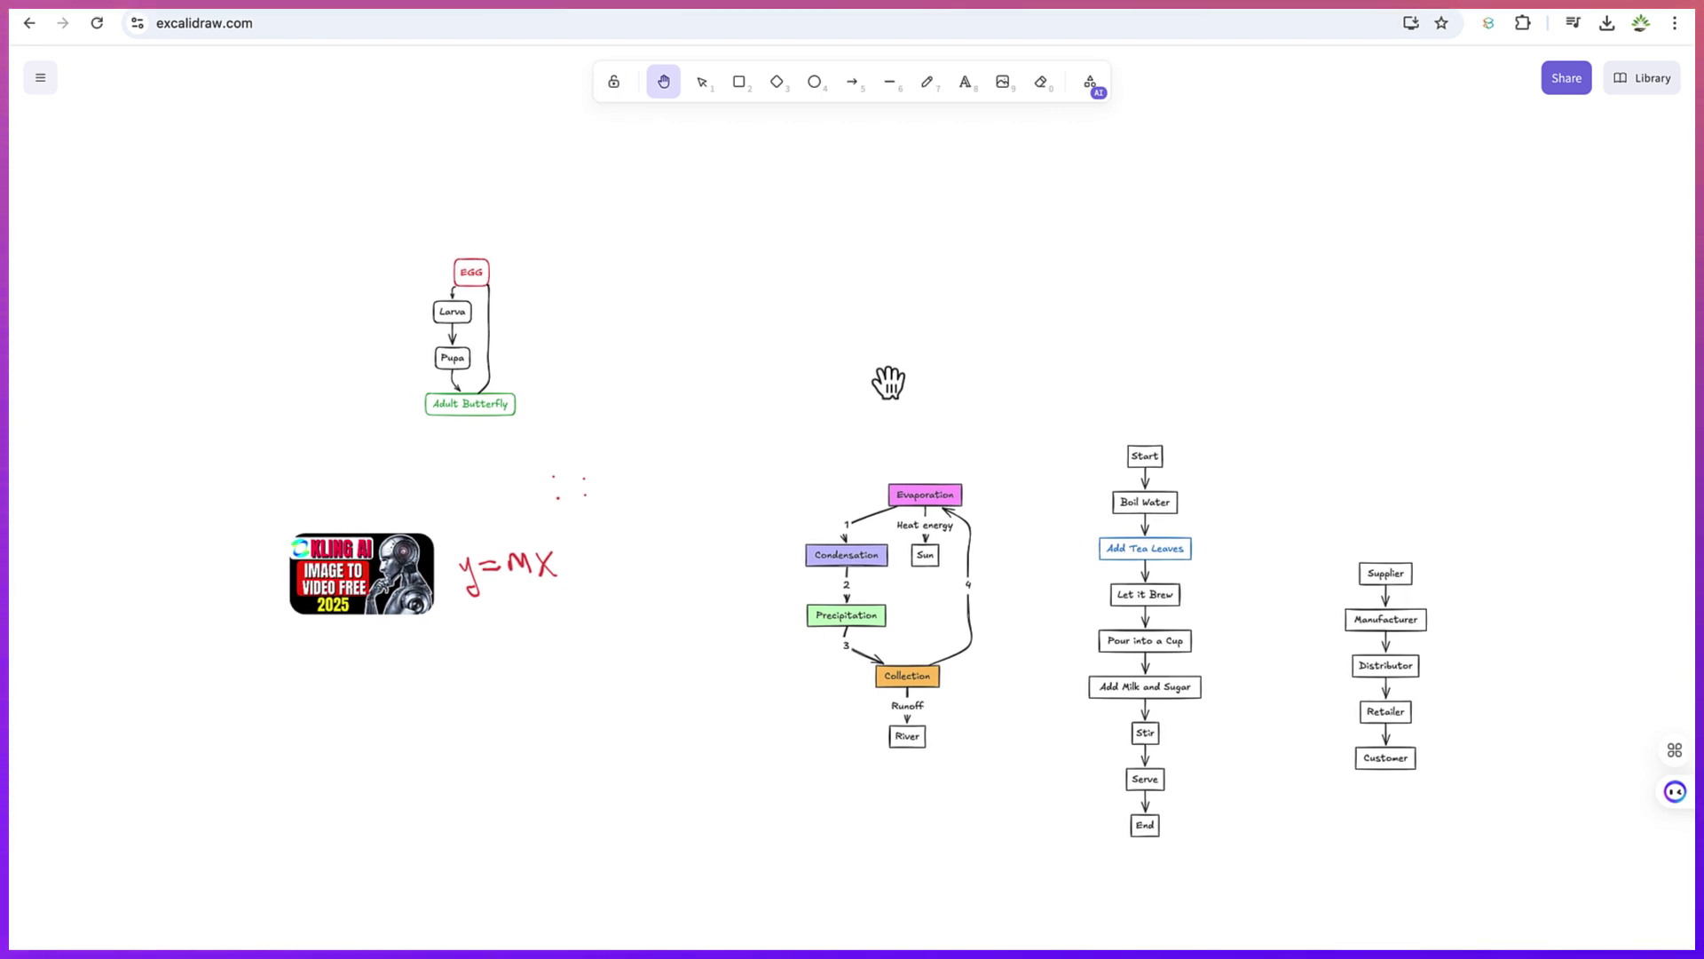
pyautogui.scroll(5, 888, 382)
pyautogui.scroll(-4, 887, 383)
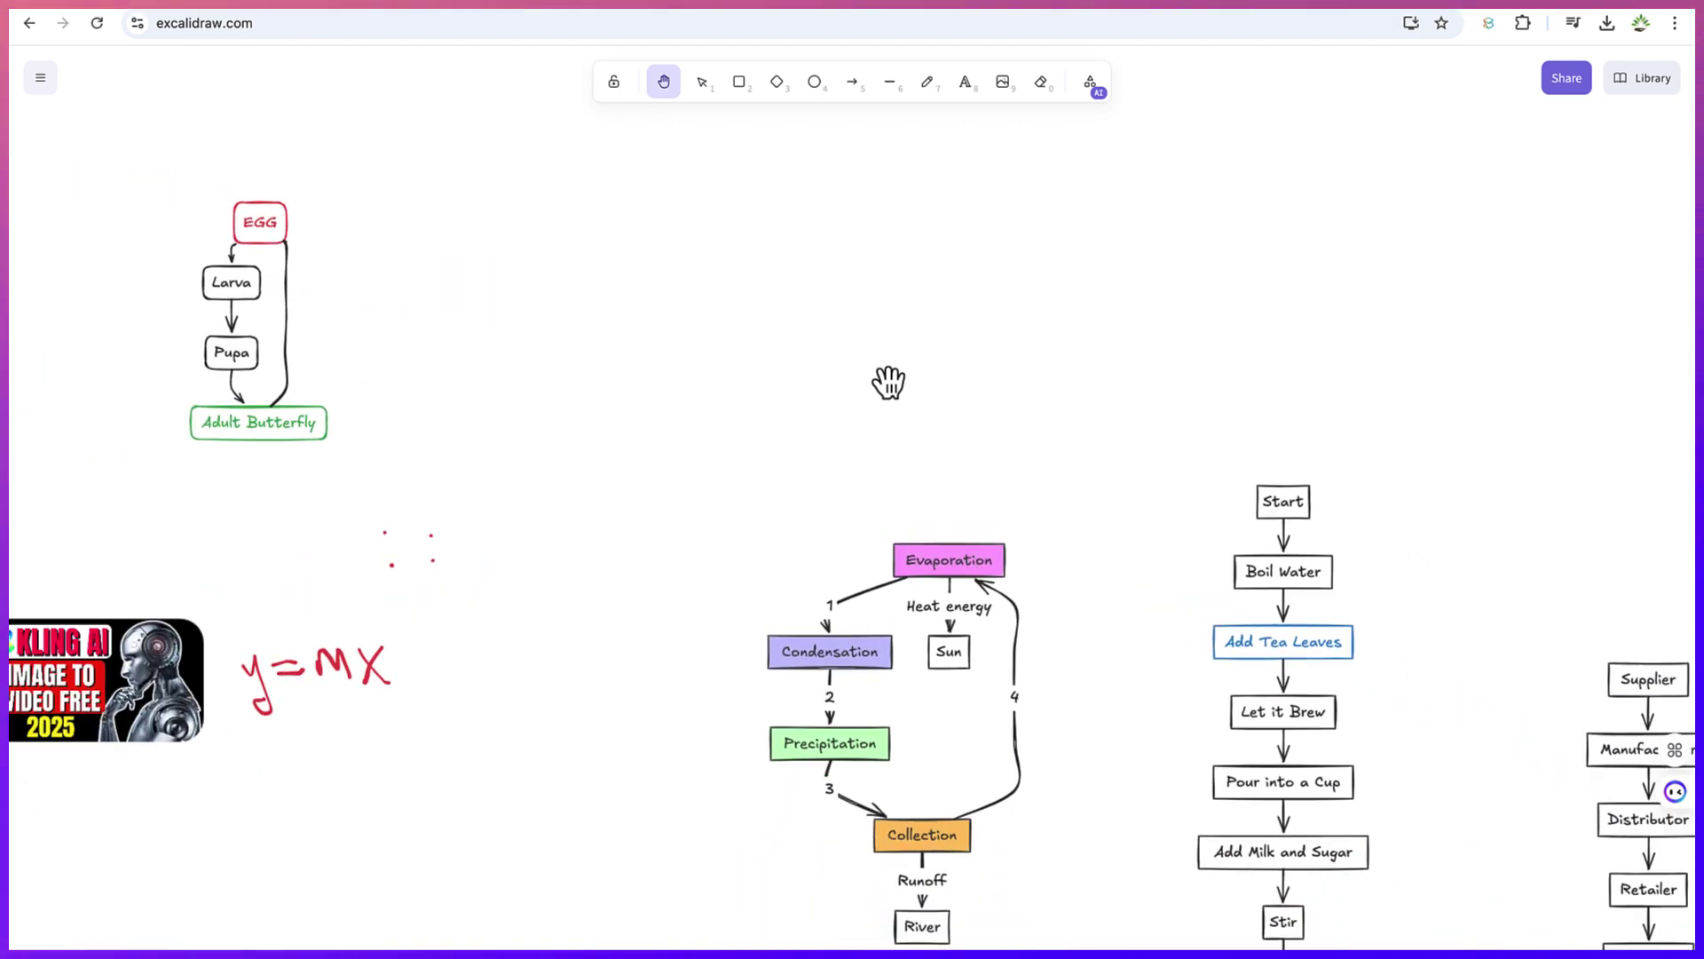
pyautogui.scroll(-1, 888, 383)
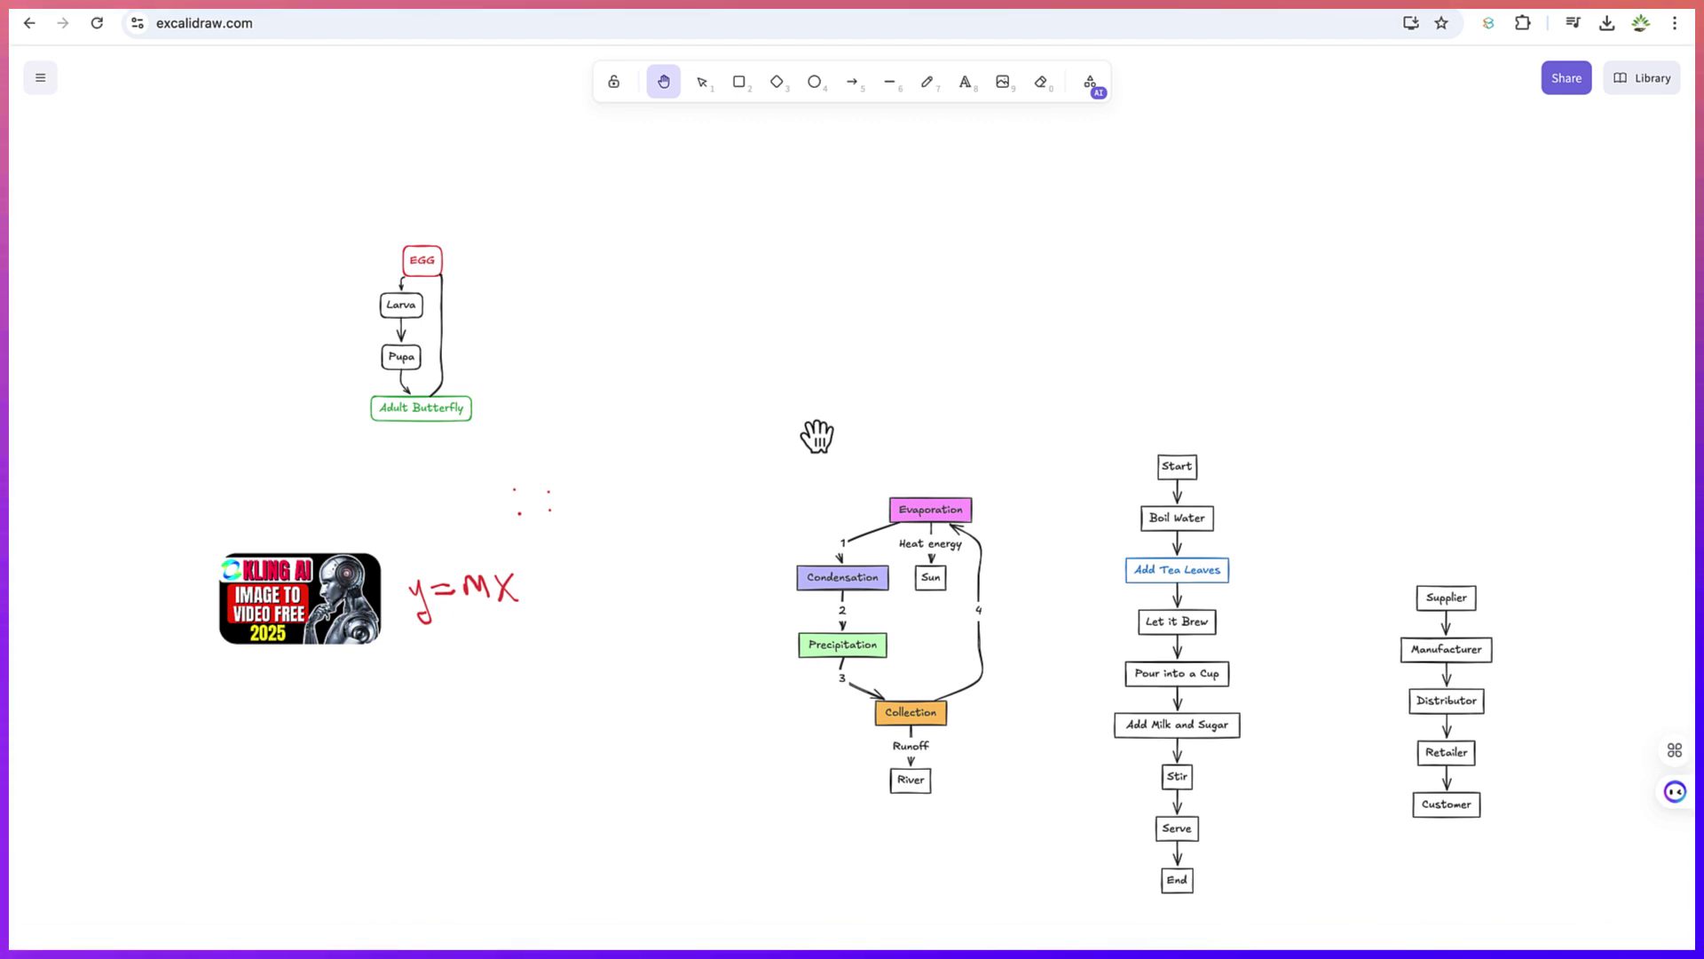
# Step: Start a live collaboration session, copy its room link, and switch to Safari
pyautogui.click(1567, 80)
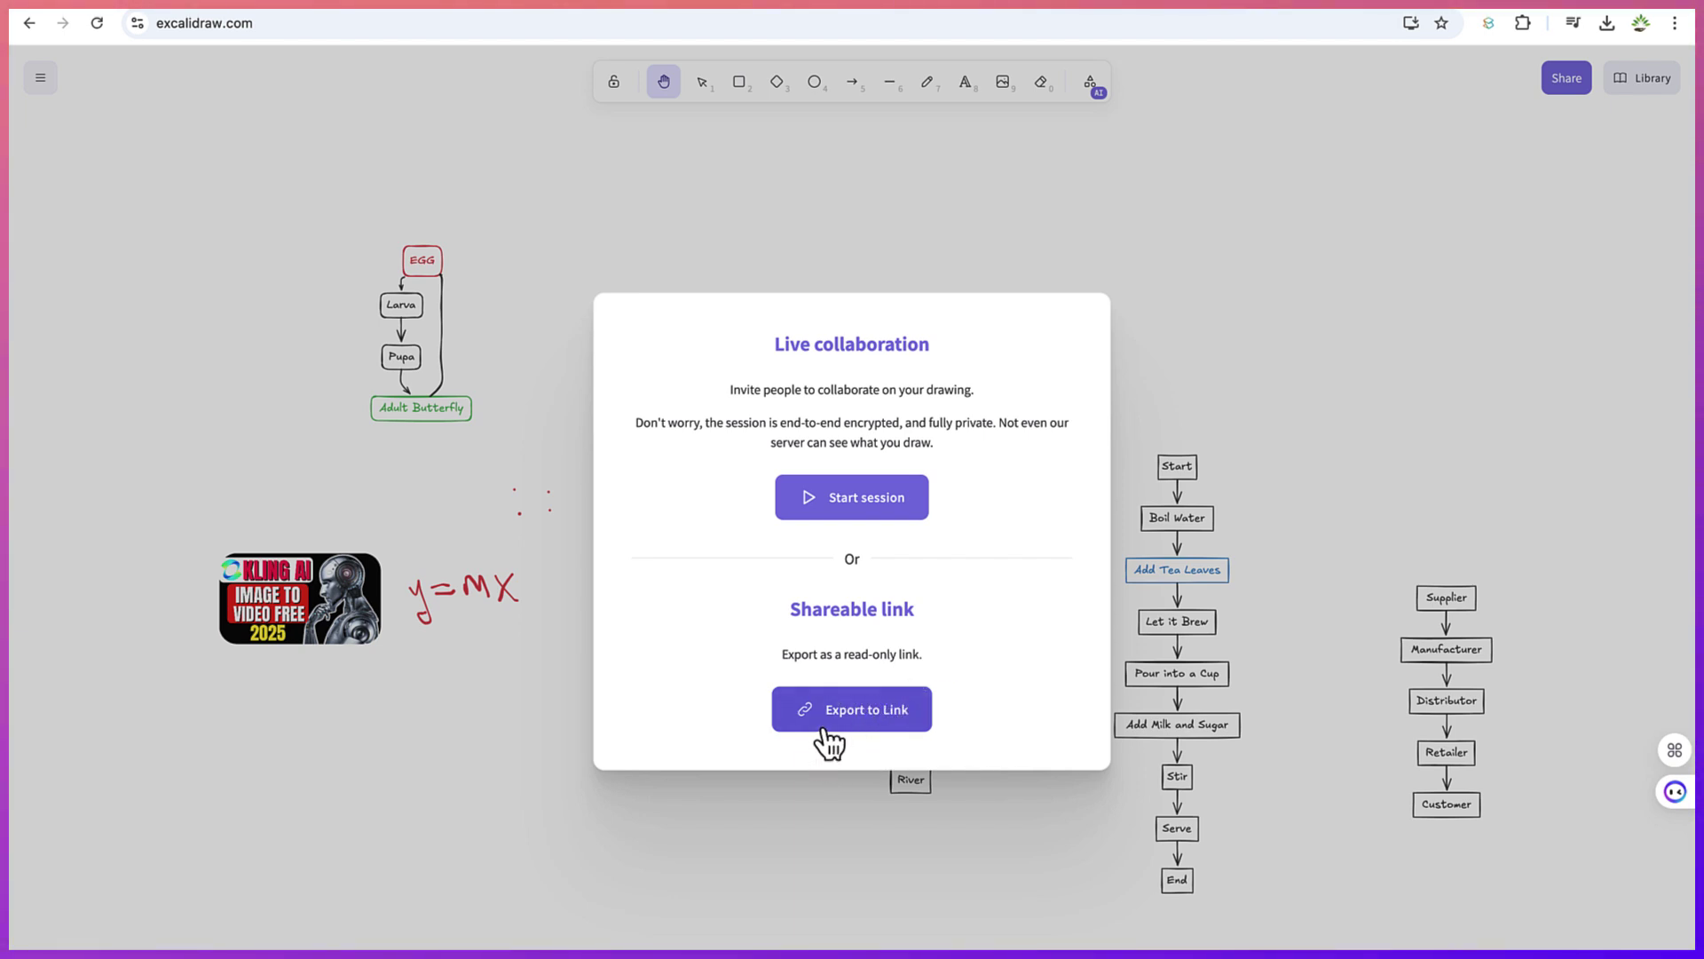
pyautogui.click(835, 499)
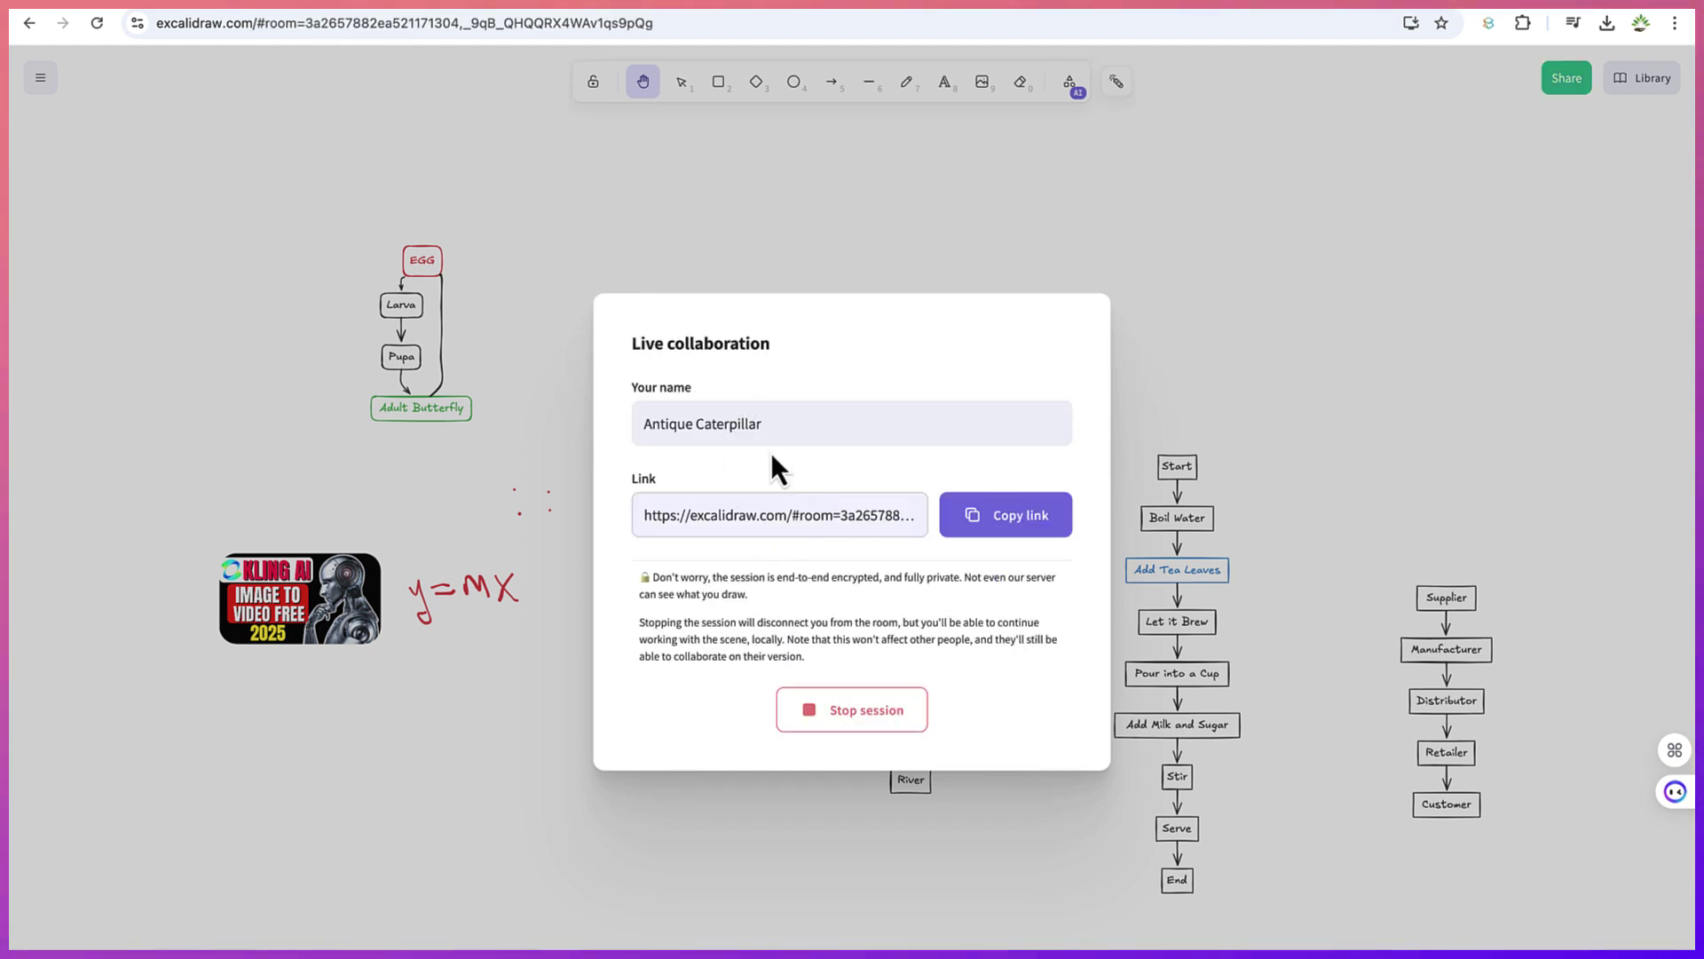
pyautogui.click(674, 413)
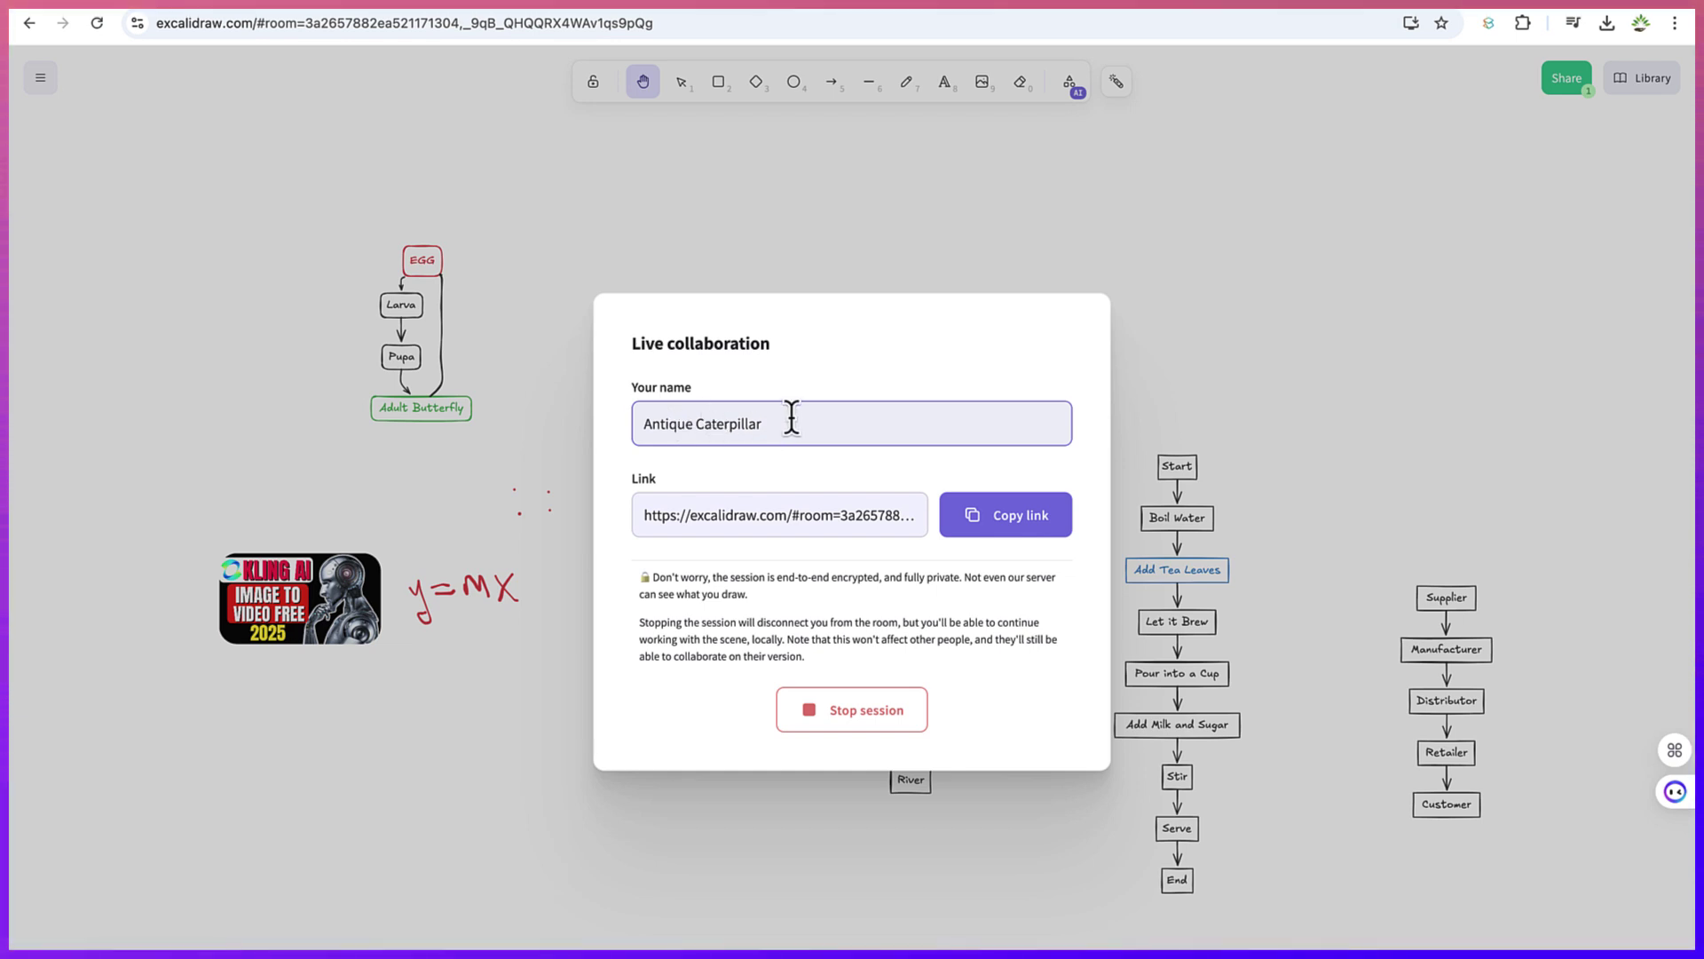
pyautogui.click(872, 555)
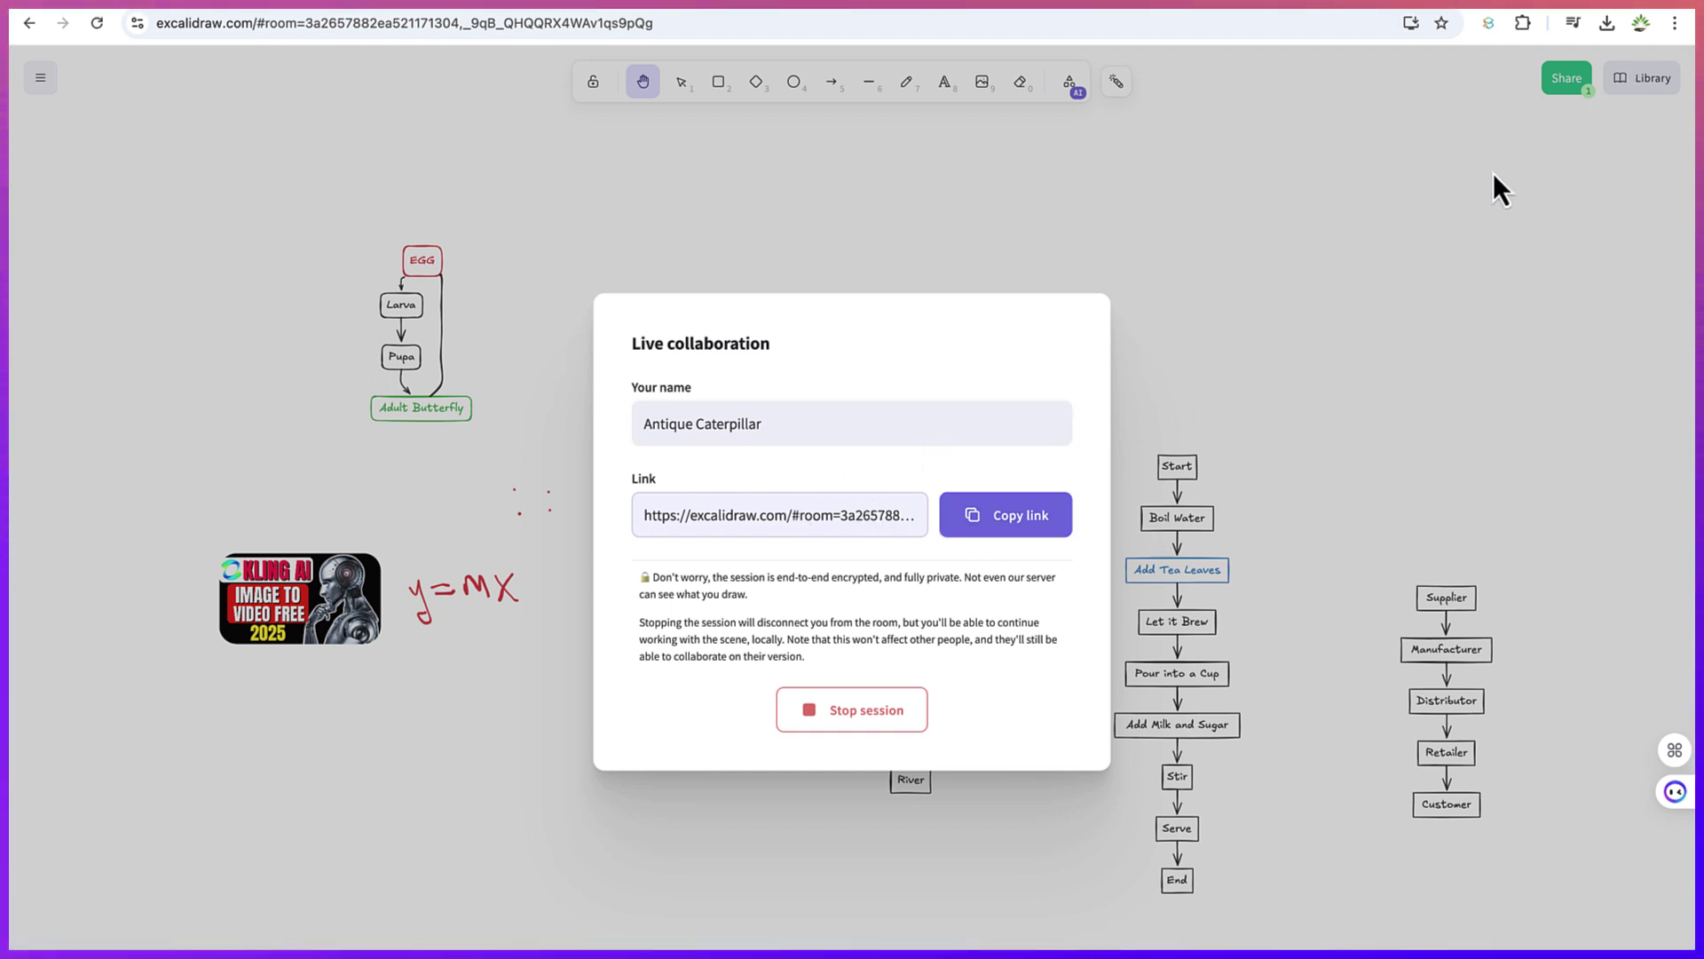
pyautogui.click(1008, 516)
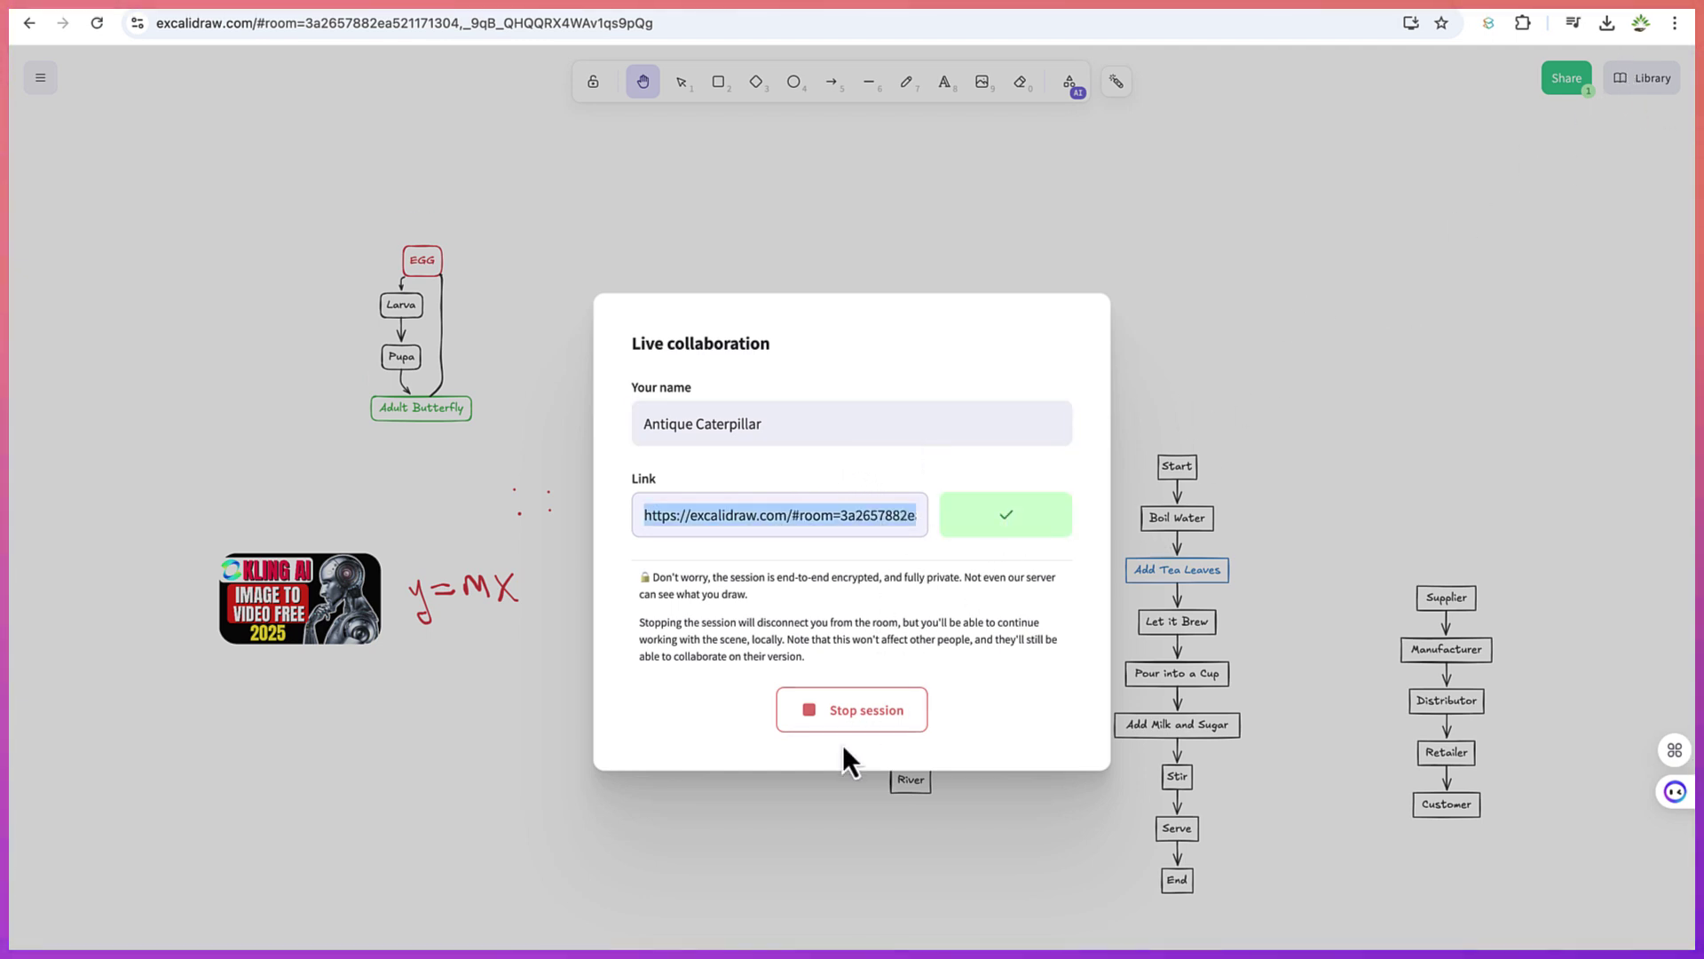
pyautogui.click(994, 948)
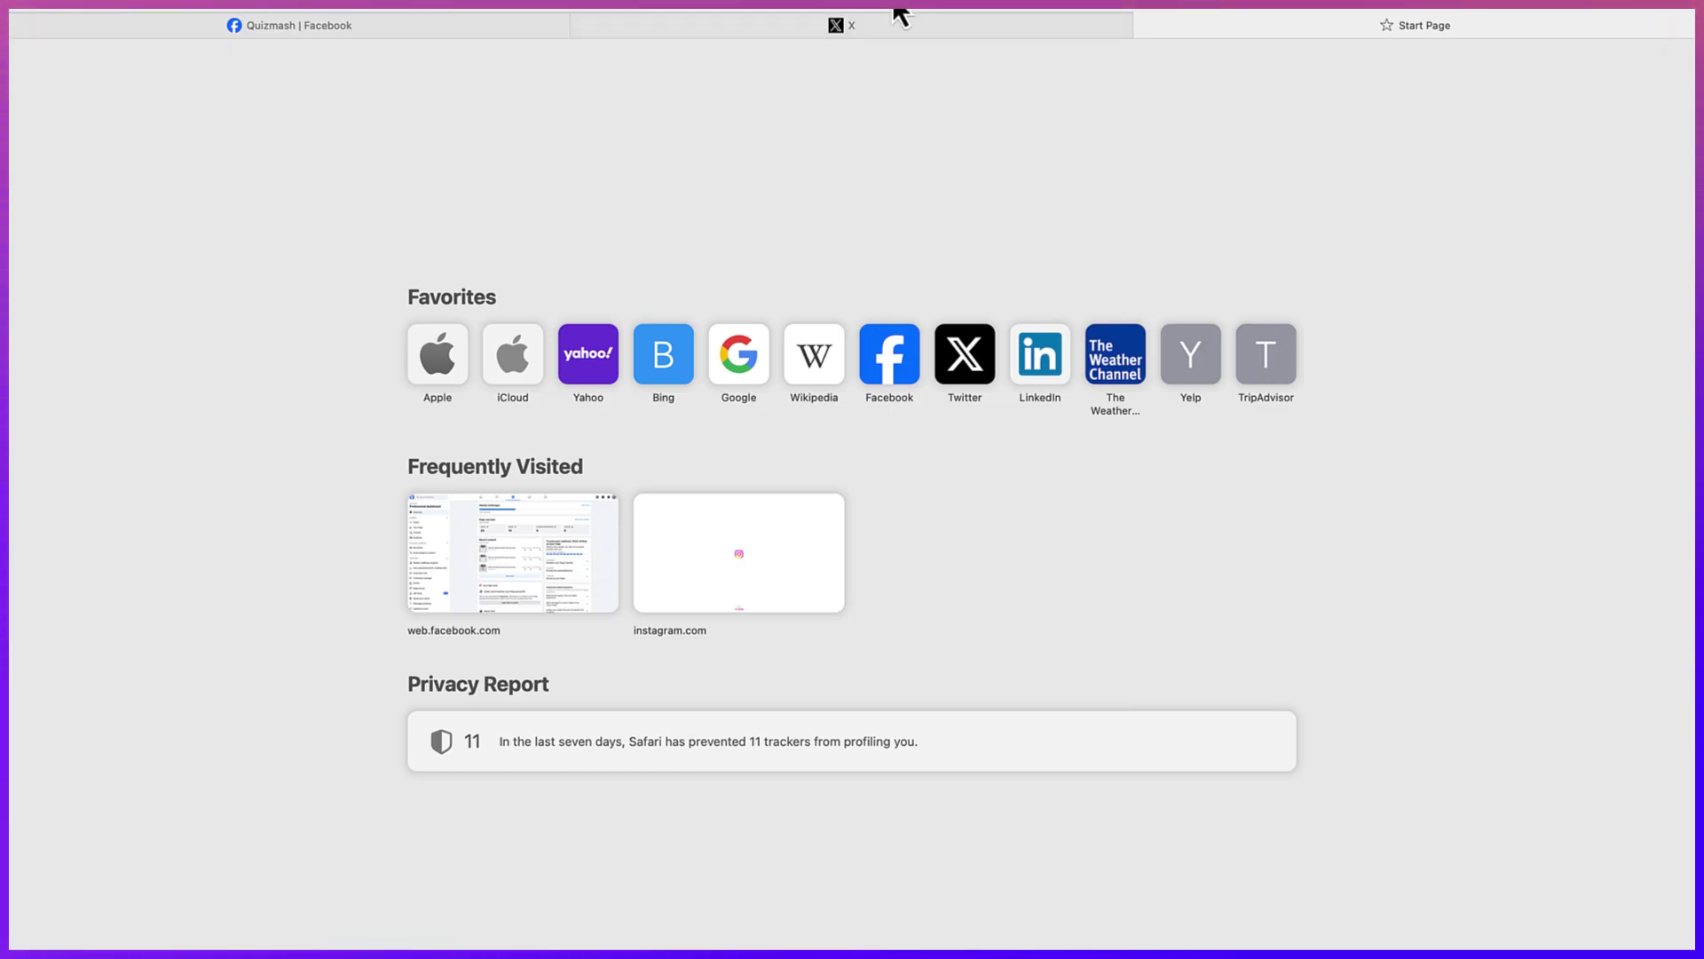
# Step: Paste the copied room link into Safari's address bar and load the shared scene
pyautogui.press('super+l')
pyautogui.press('super+v')
pyautogui.press('Return')
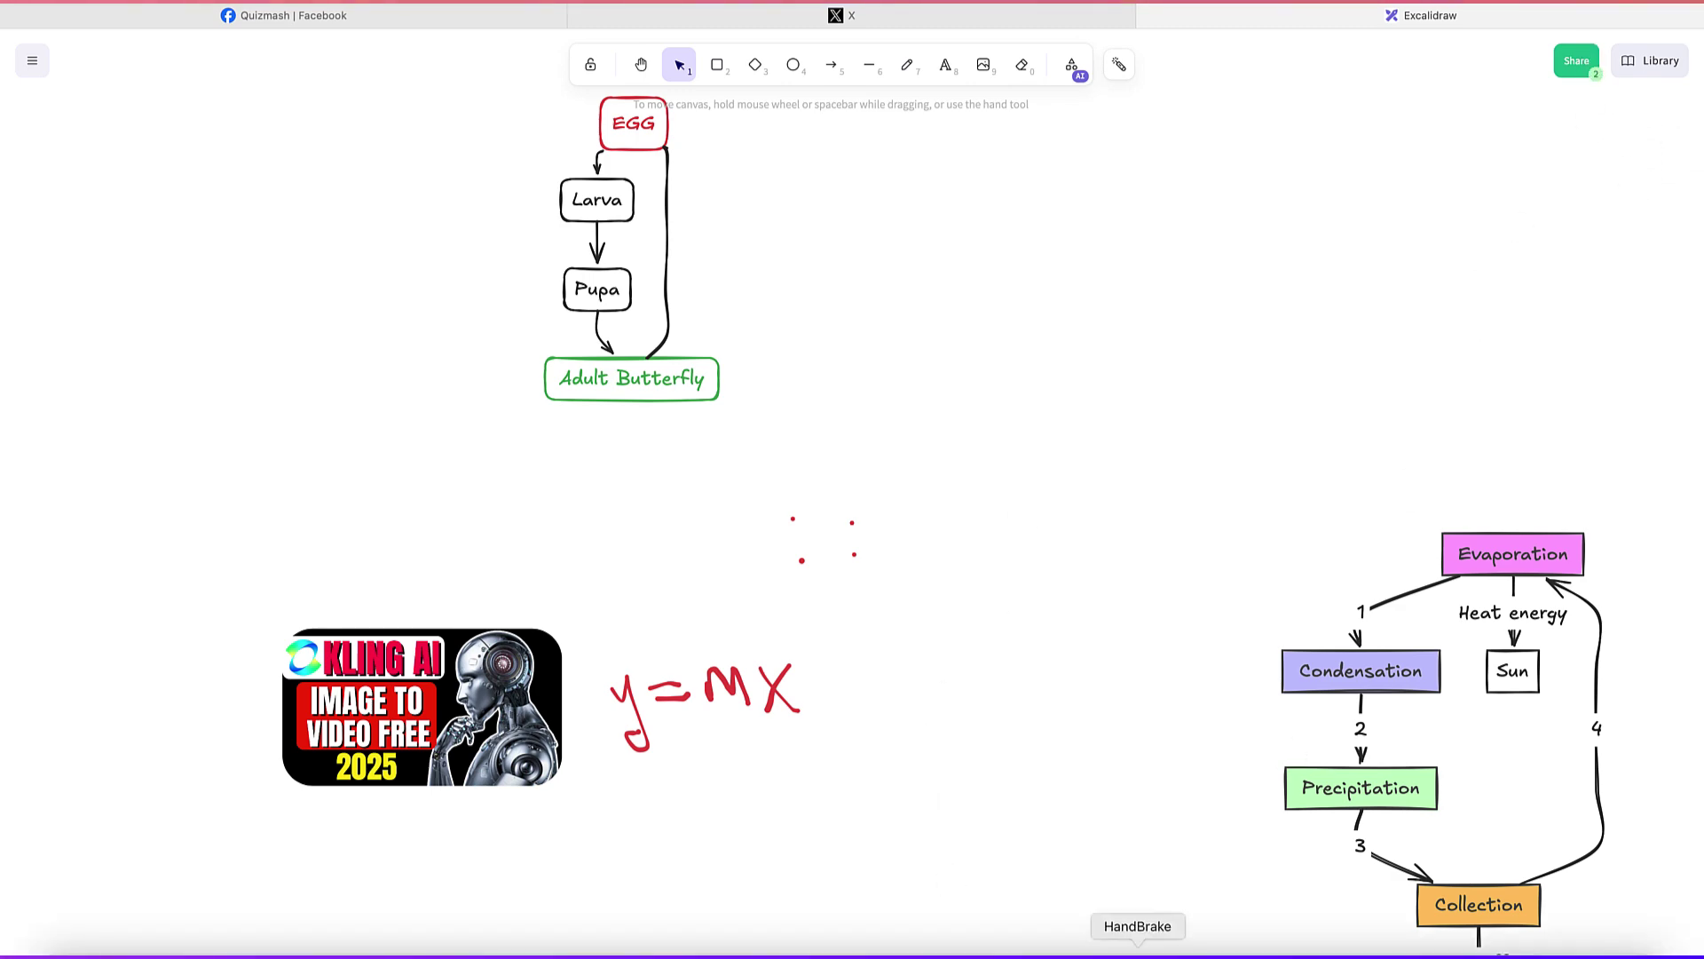
# Step: Return to the original Excalidraw window, close the collaboration dialog, and open the main menu
pyautogui.click(1039, 946)
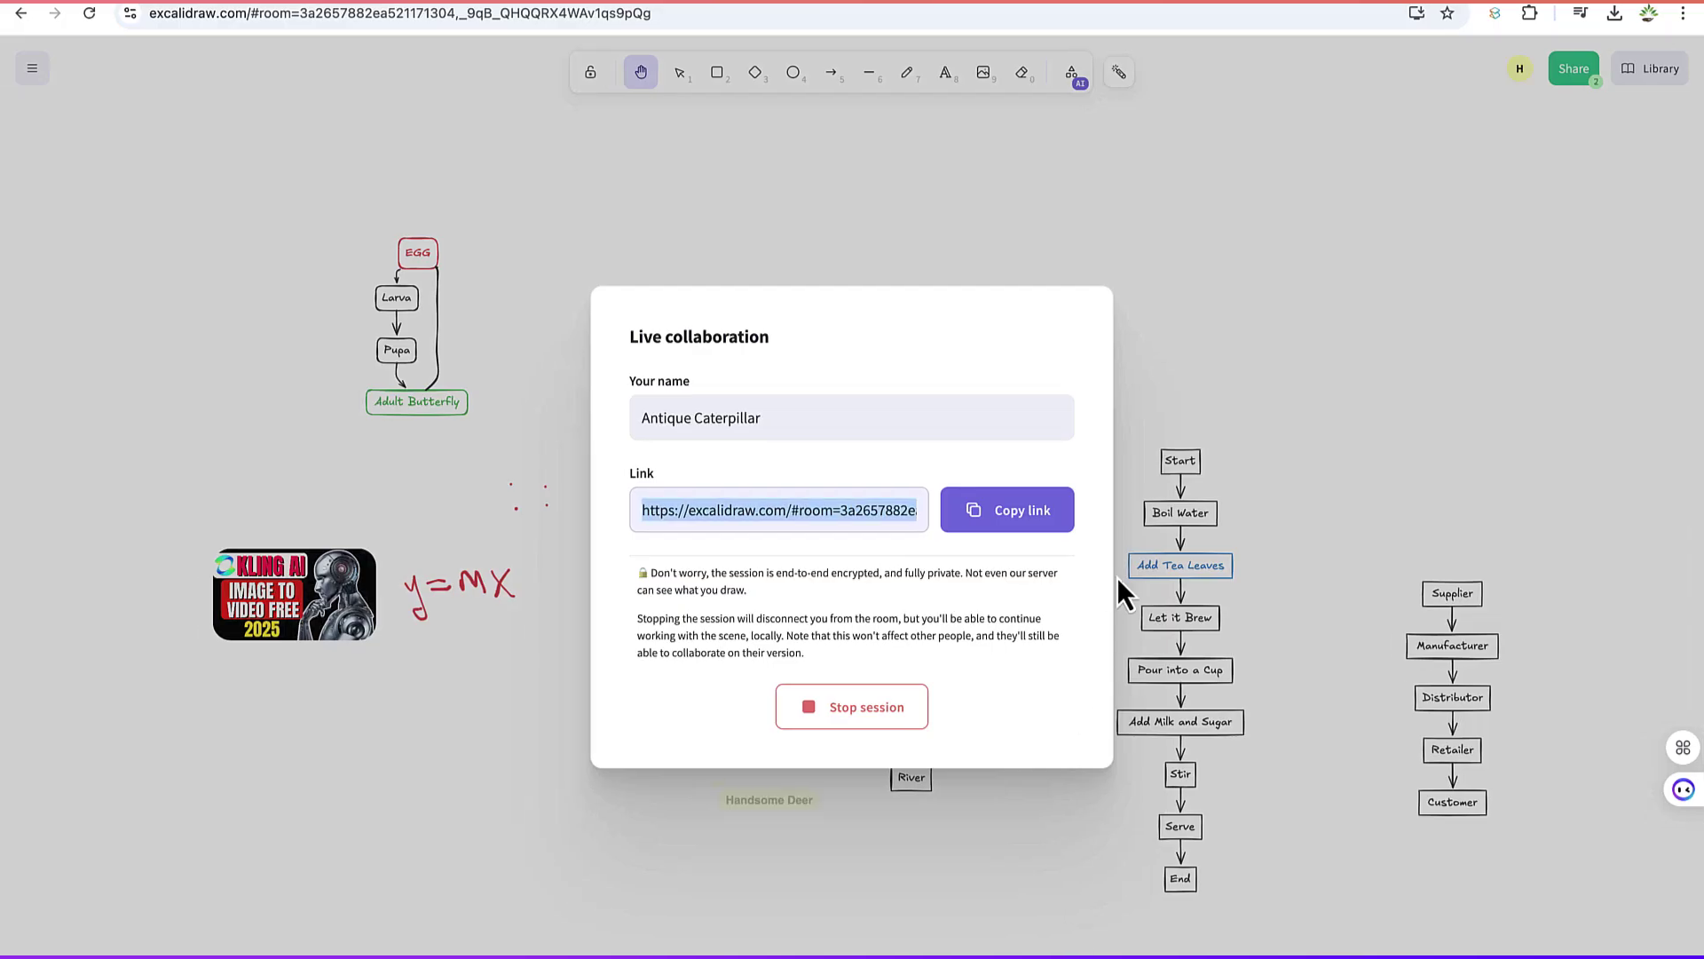
pyautogui.click(1203, 237)
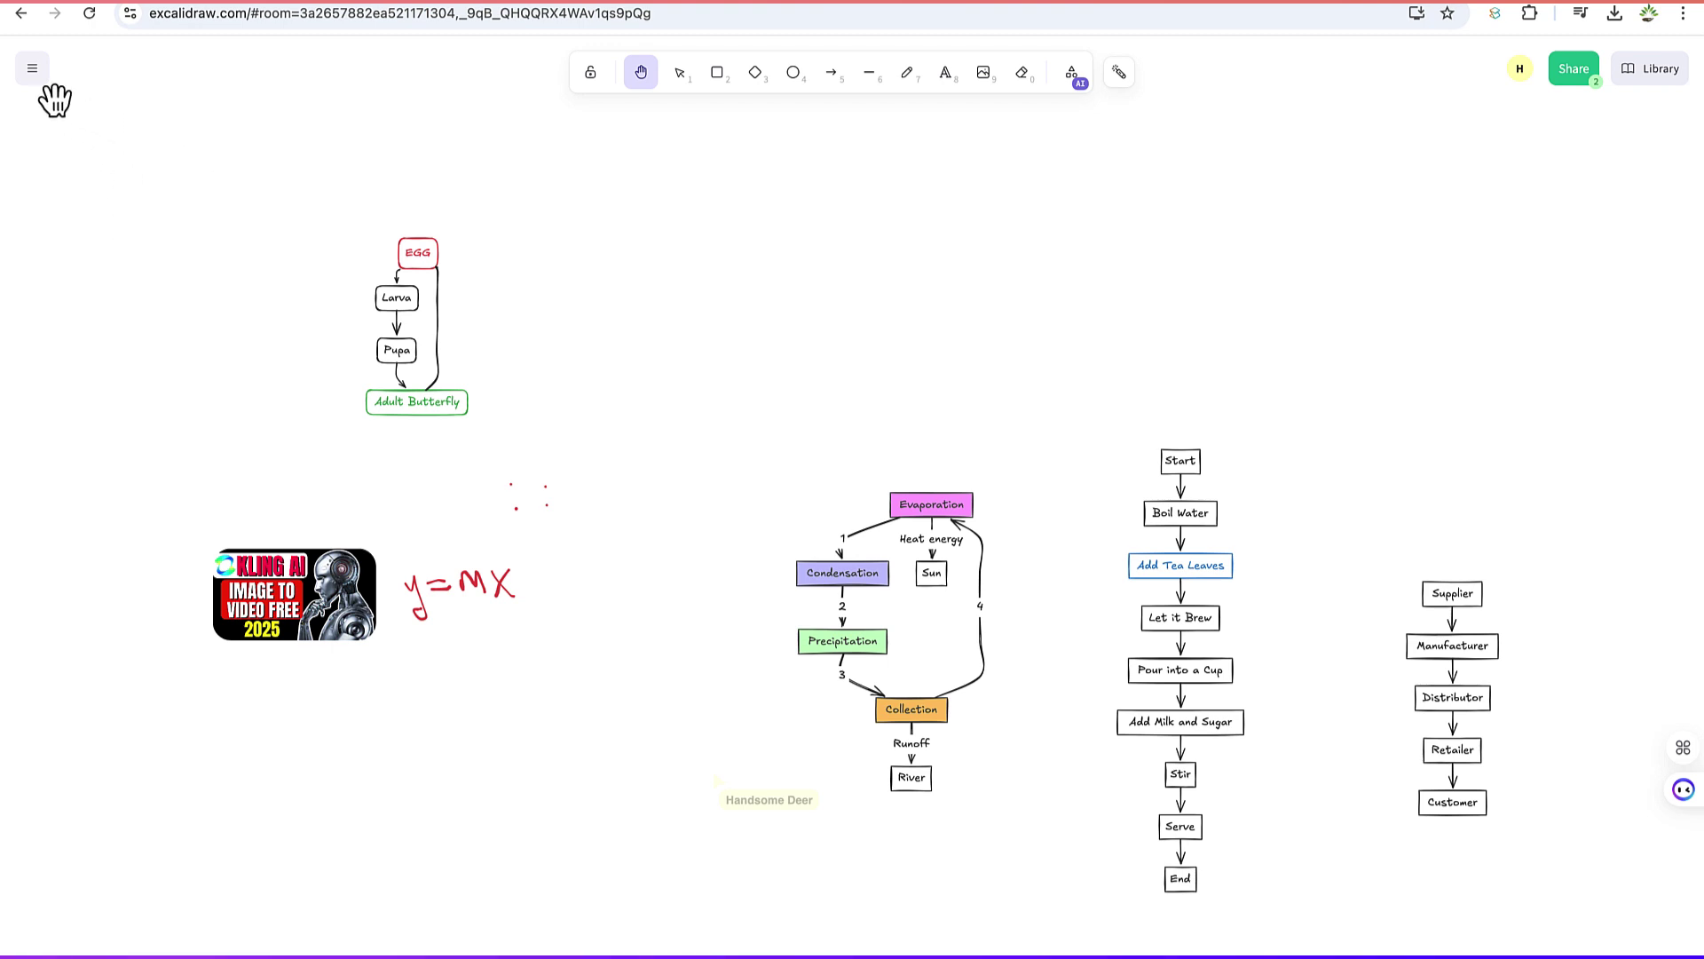
pyautogui.click(32, 70)
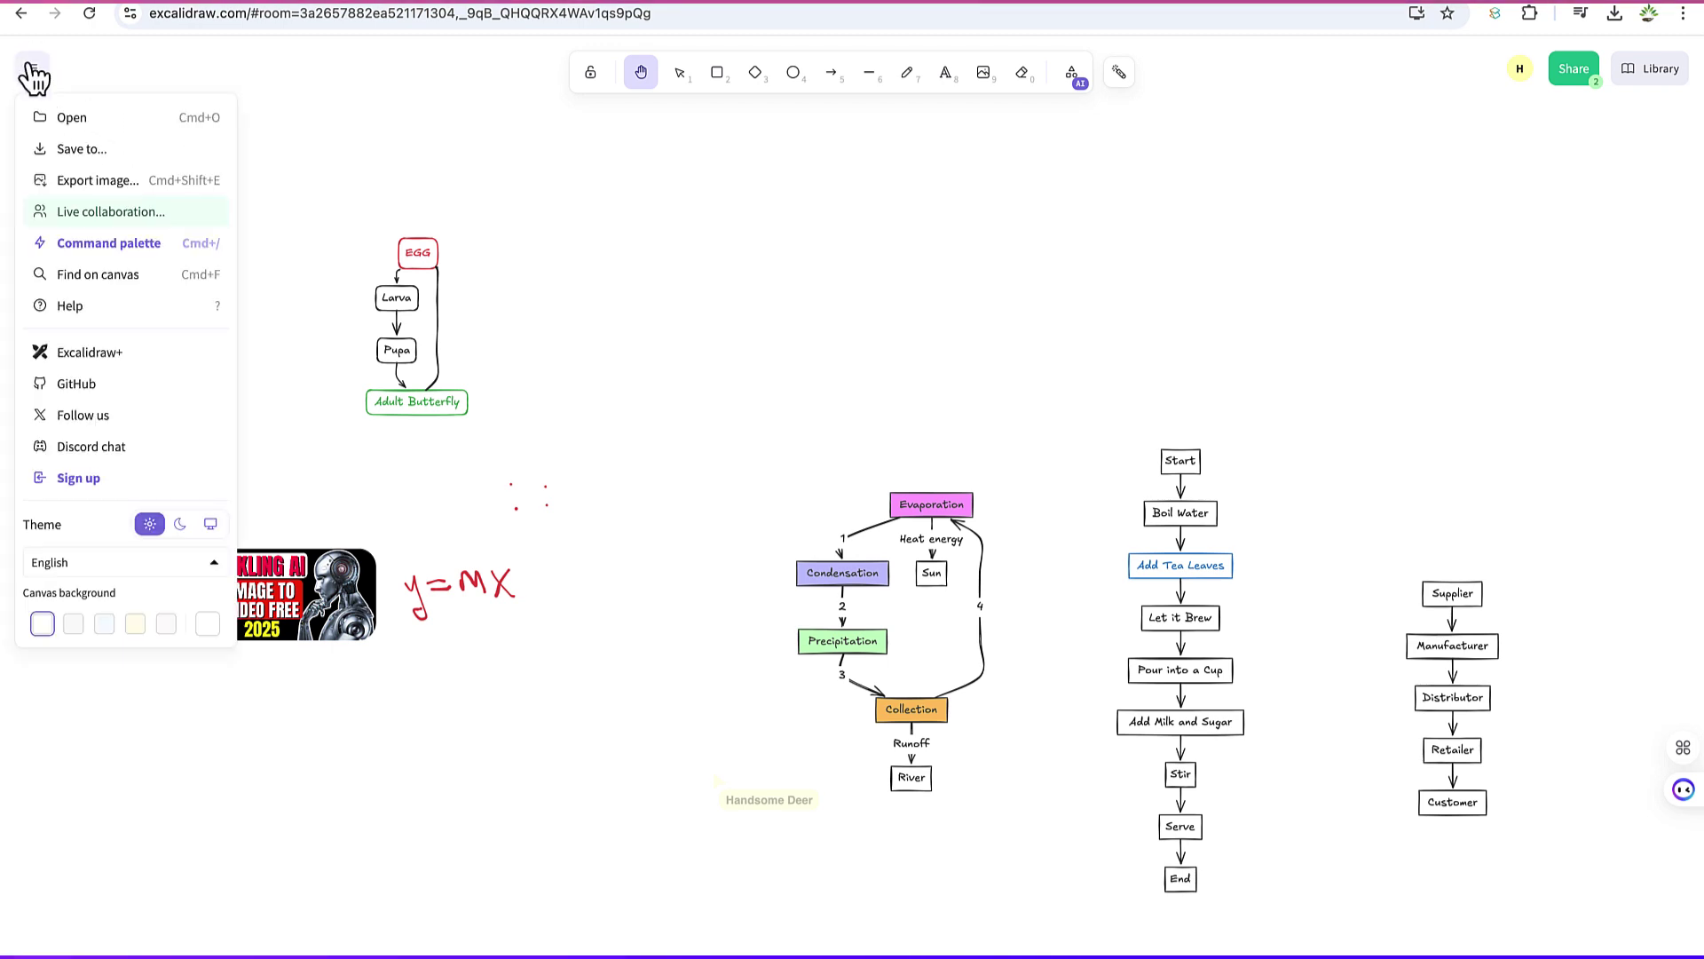
# Step: In Export image, set a transparent background with Dark mode and Embed scene off
pyautogui.click(124, 191)
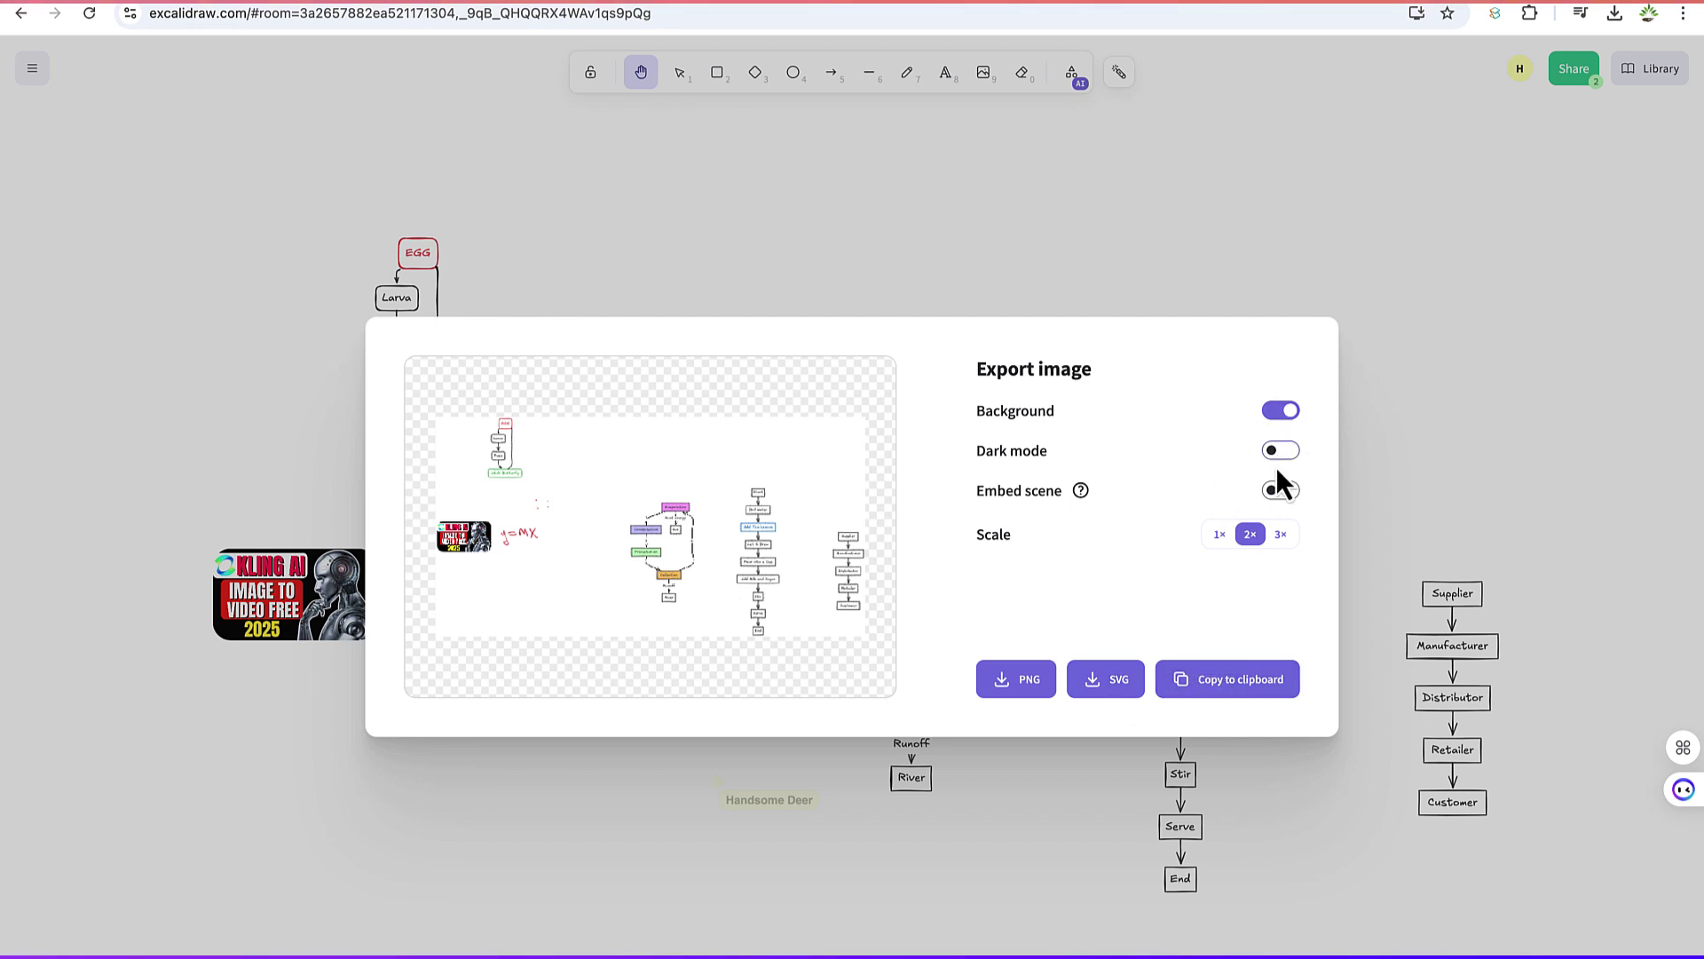
pyautogui.click(1282, 413)
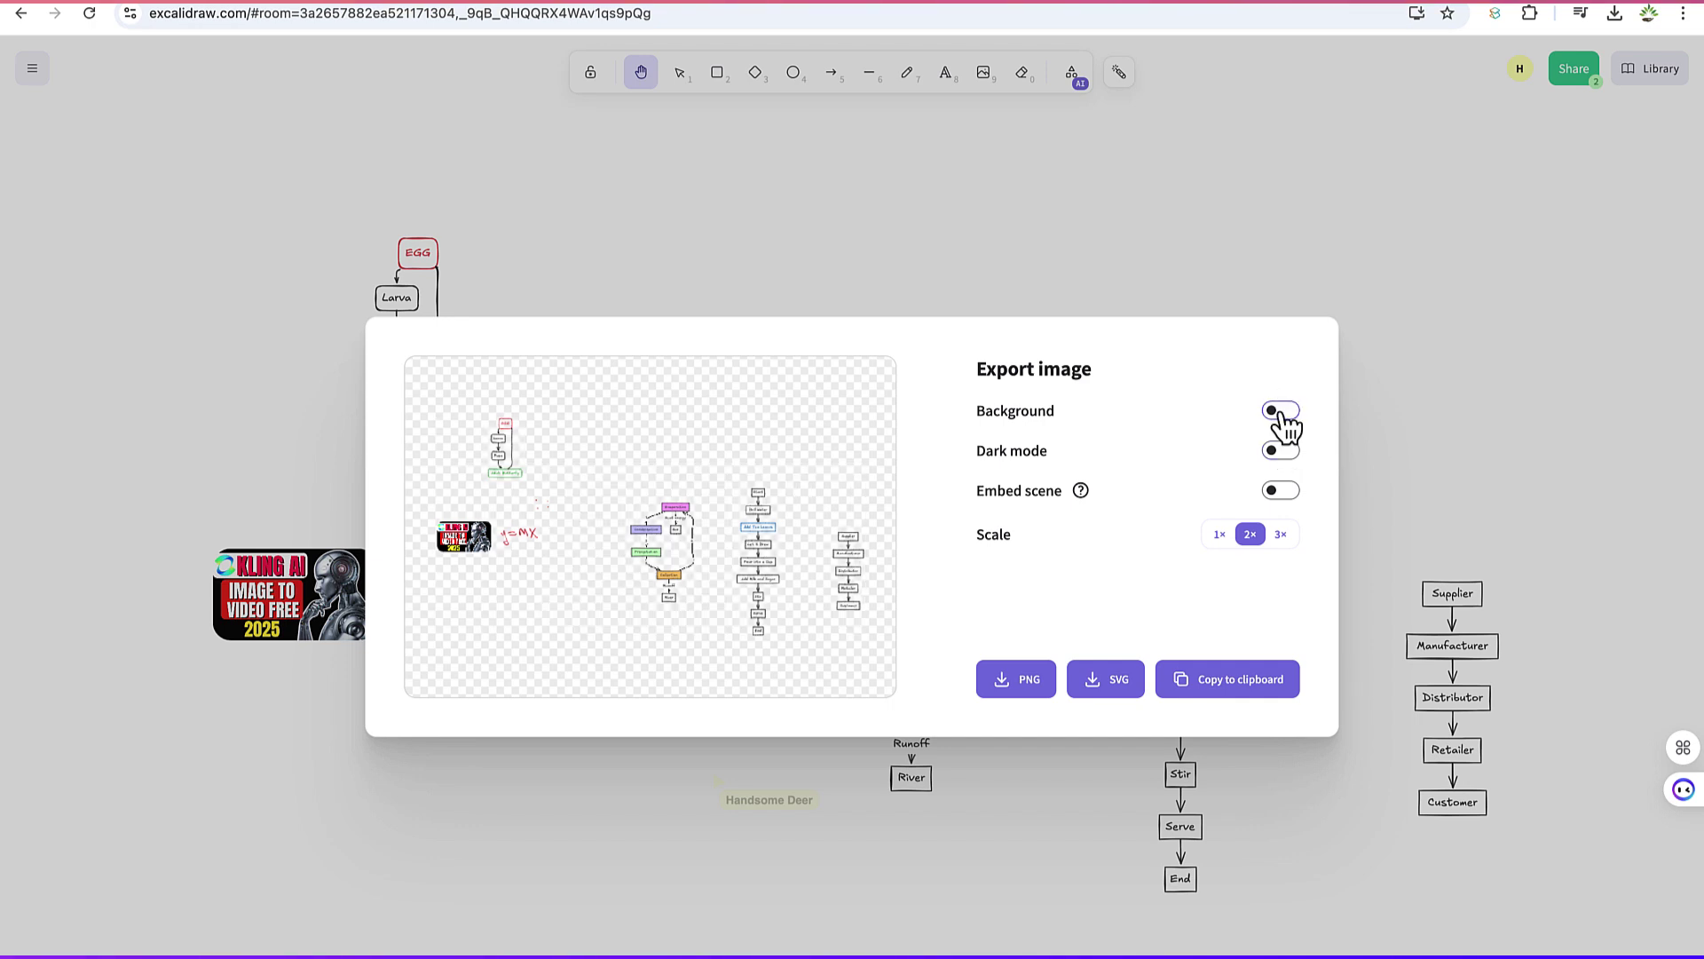
pyautogui.click(1283, 417)
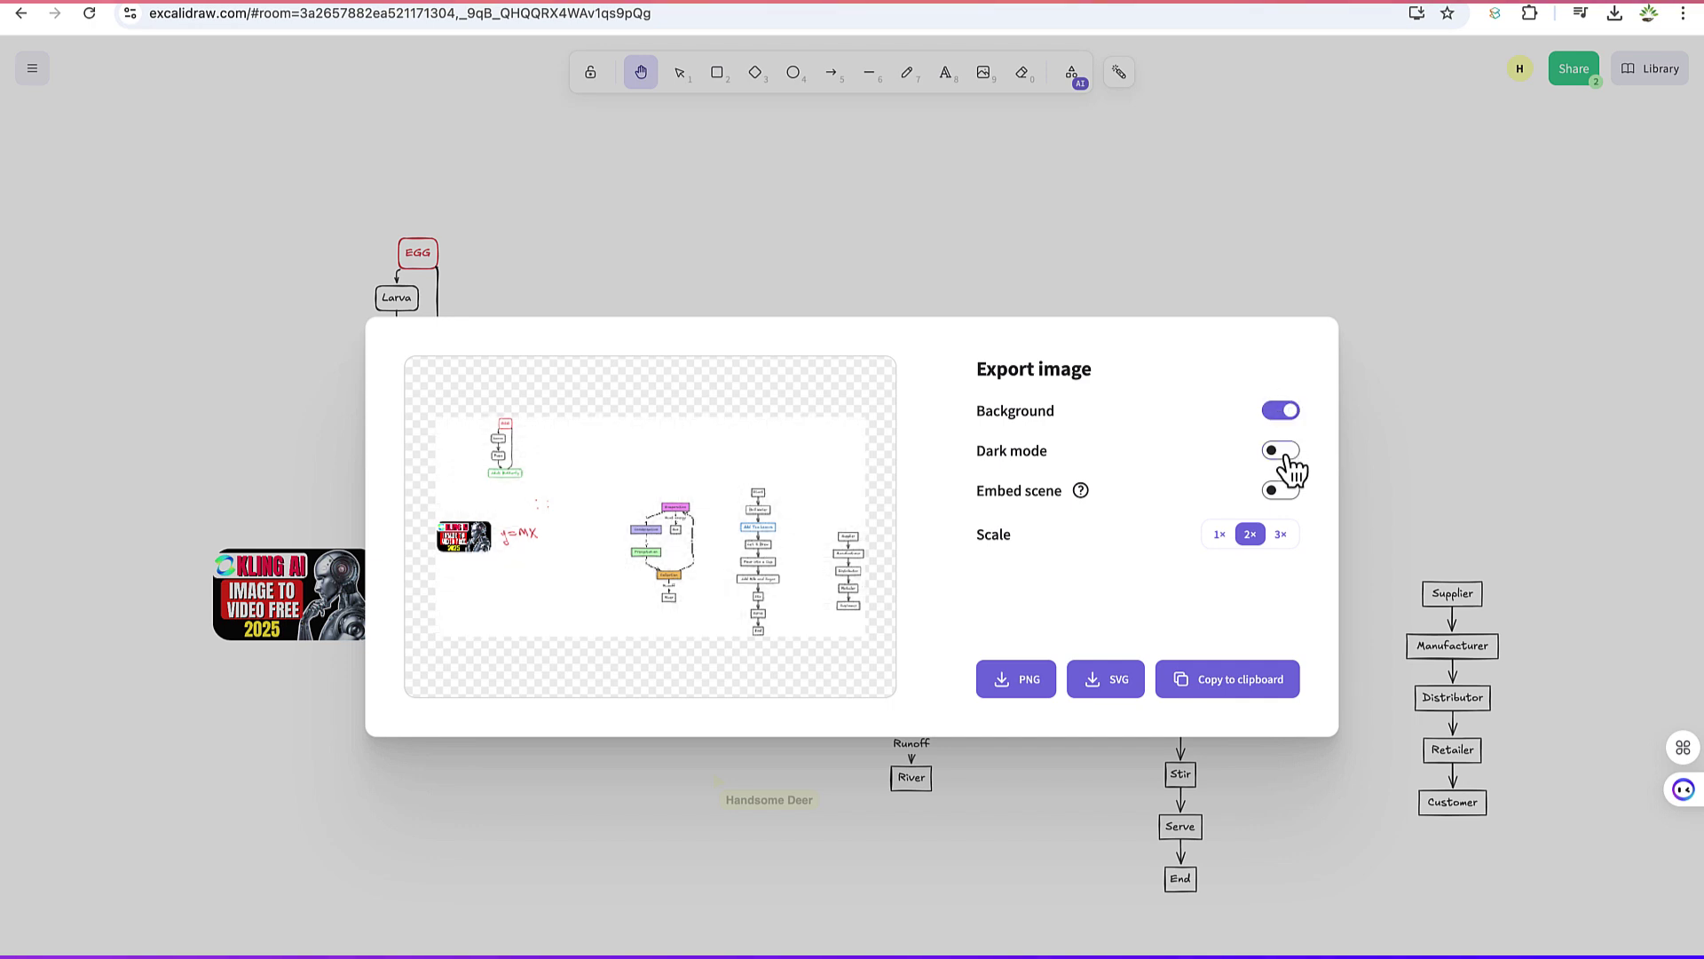
pyautogui.click(1283, 453)
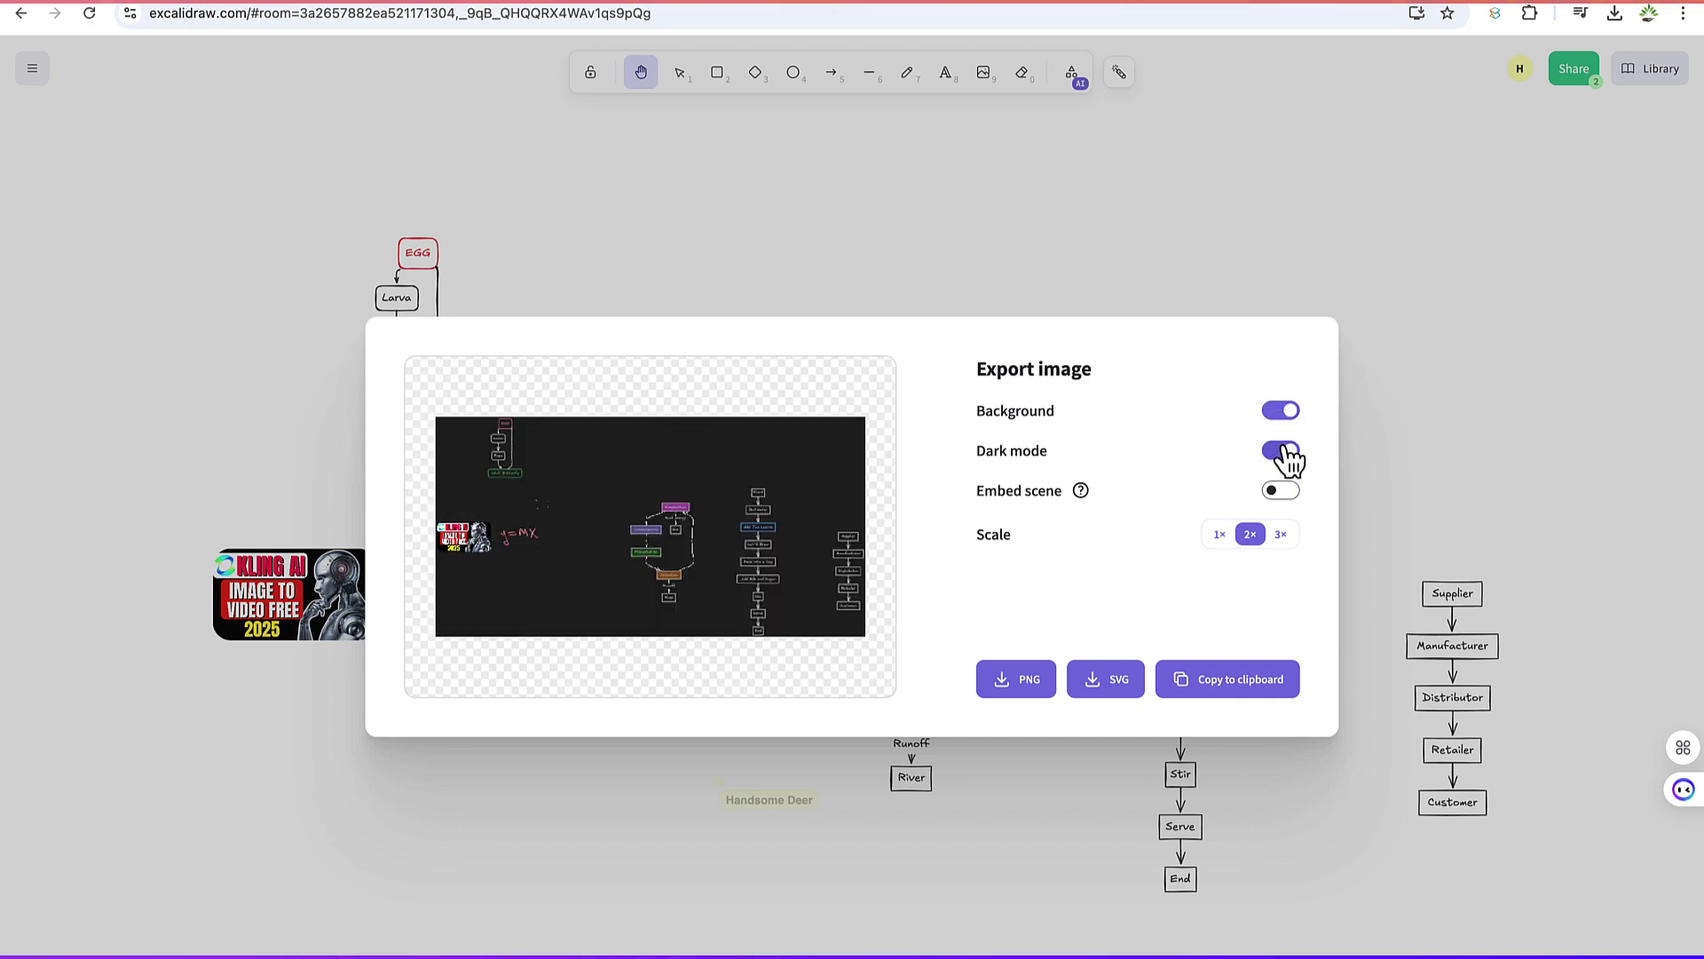
pyautogui.click(1284, 454)
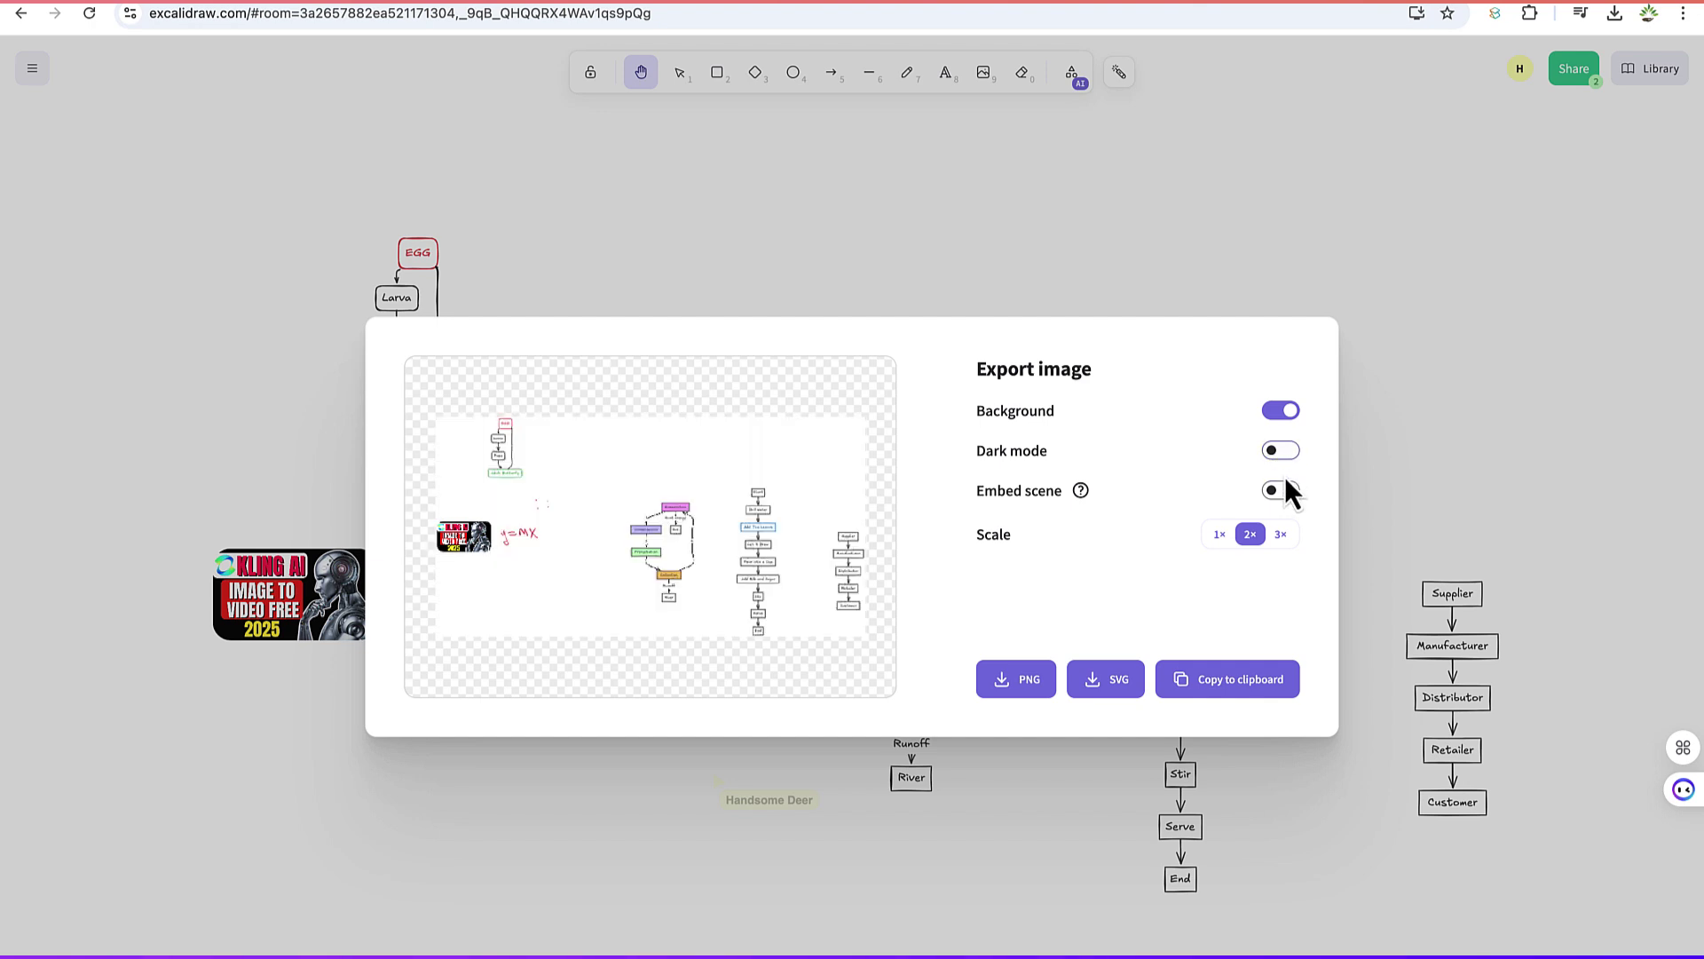
pyautogui.click(1291, 412)
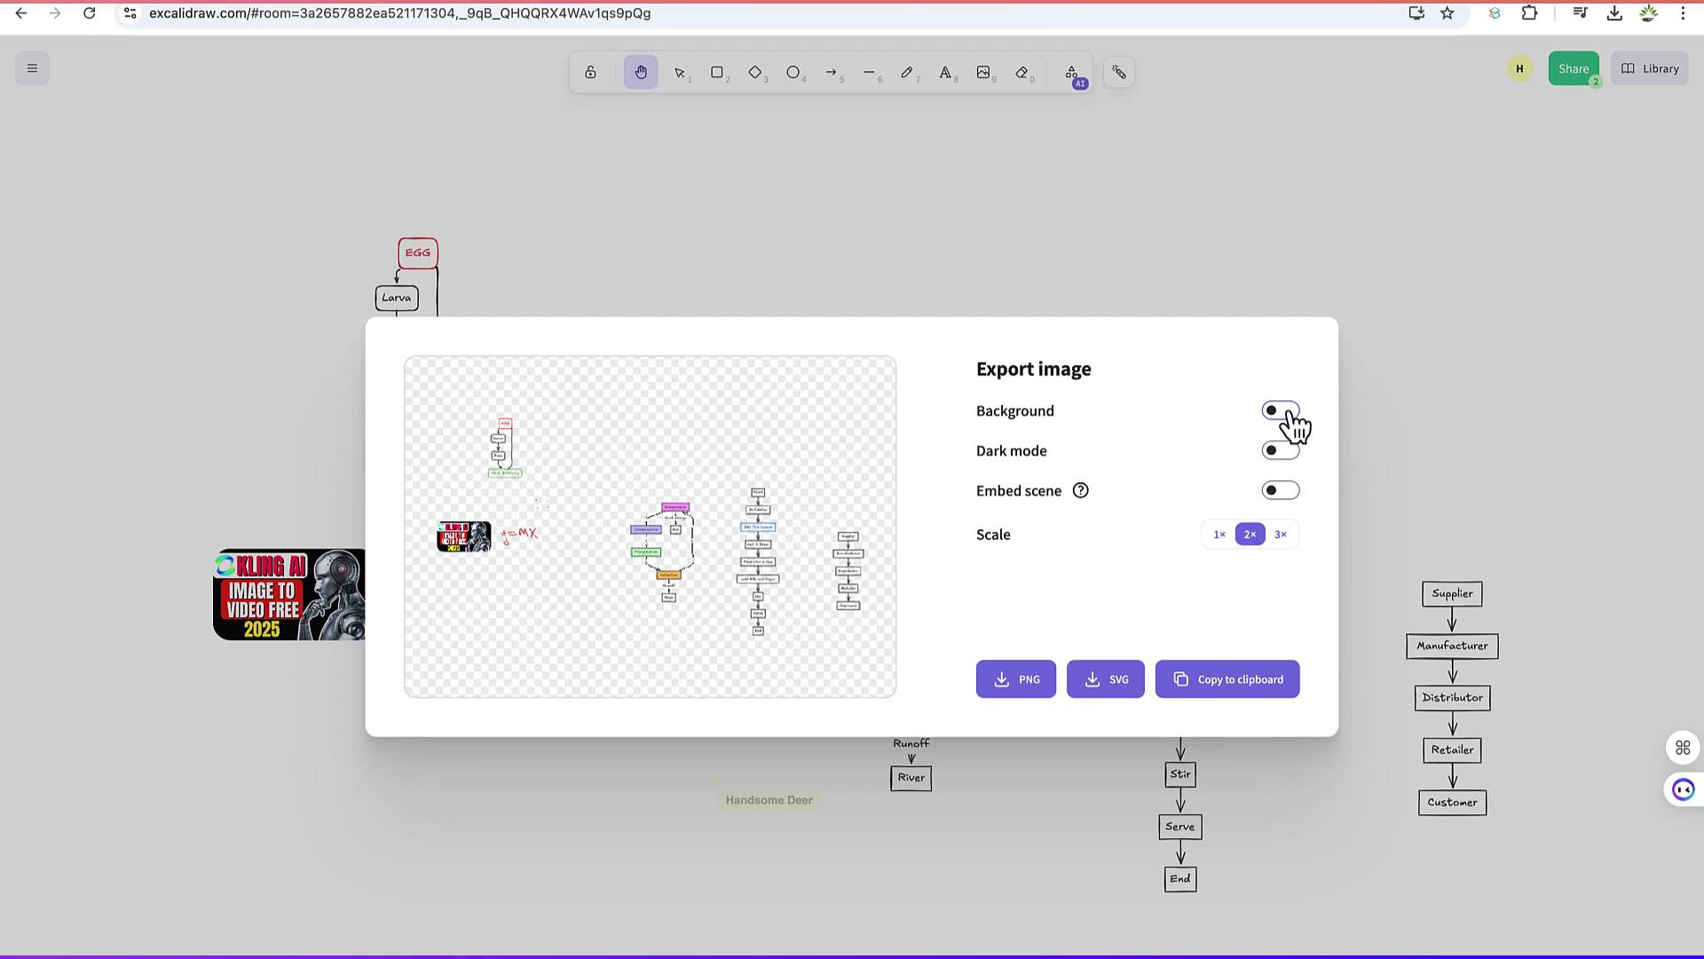
pyautogui.click(1283, 494)
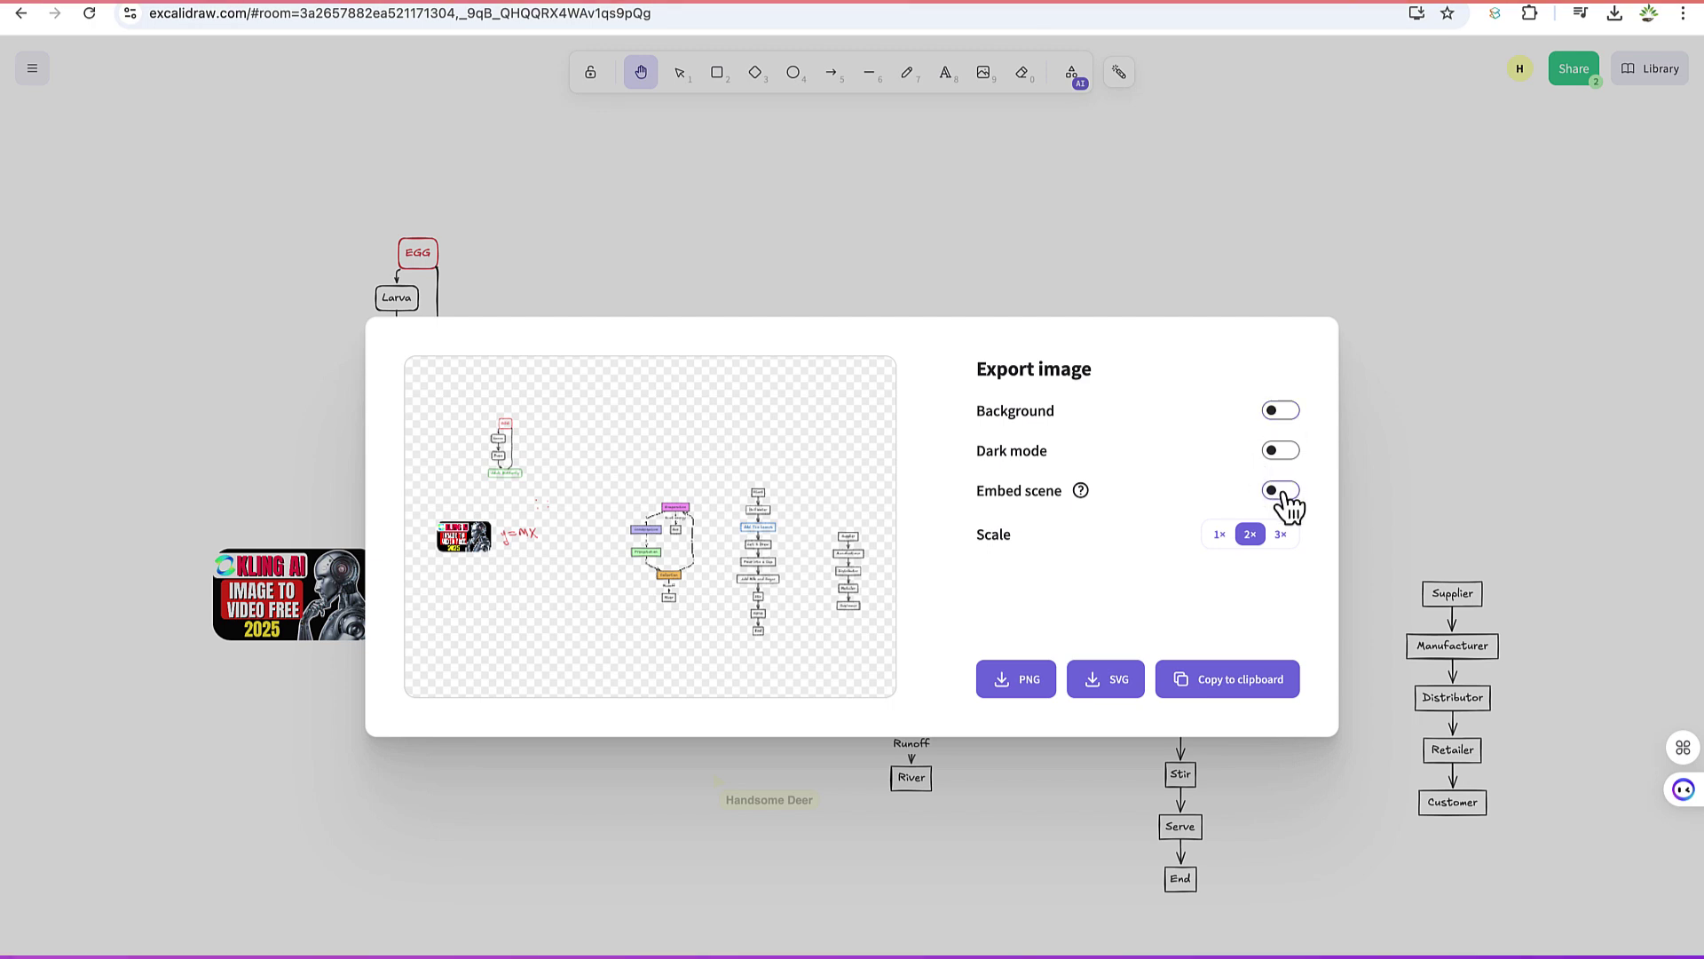
pyautogui.click(1284, 494)
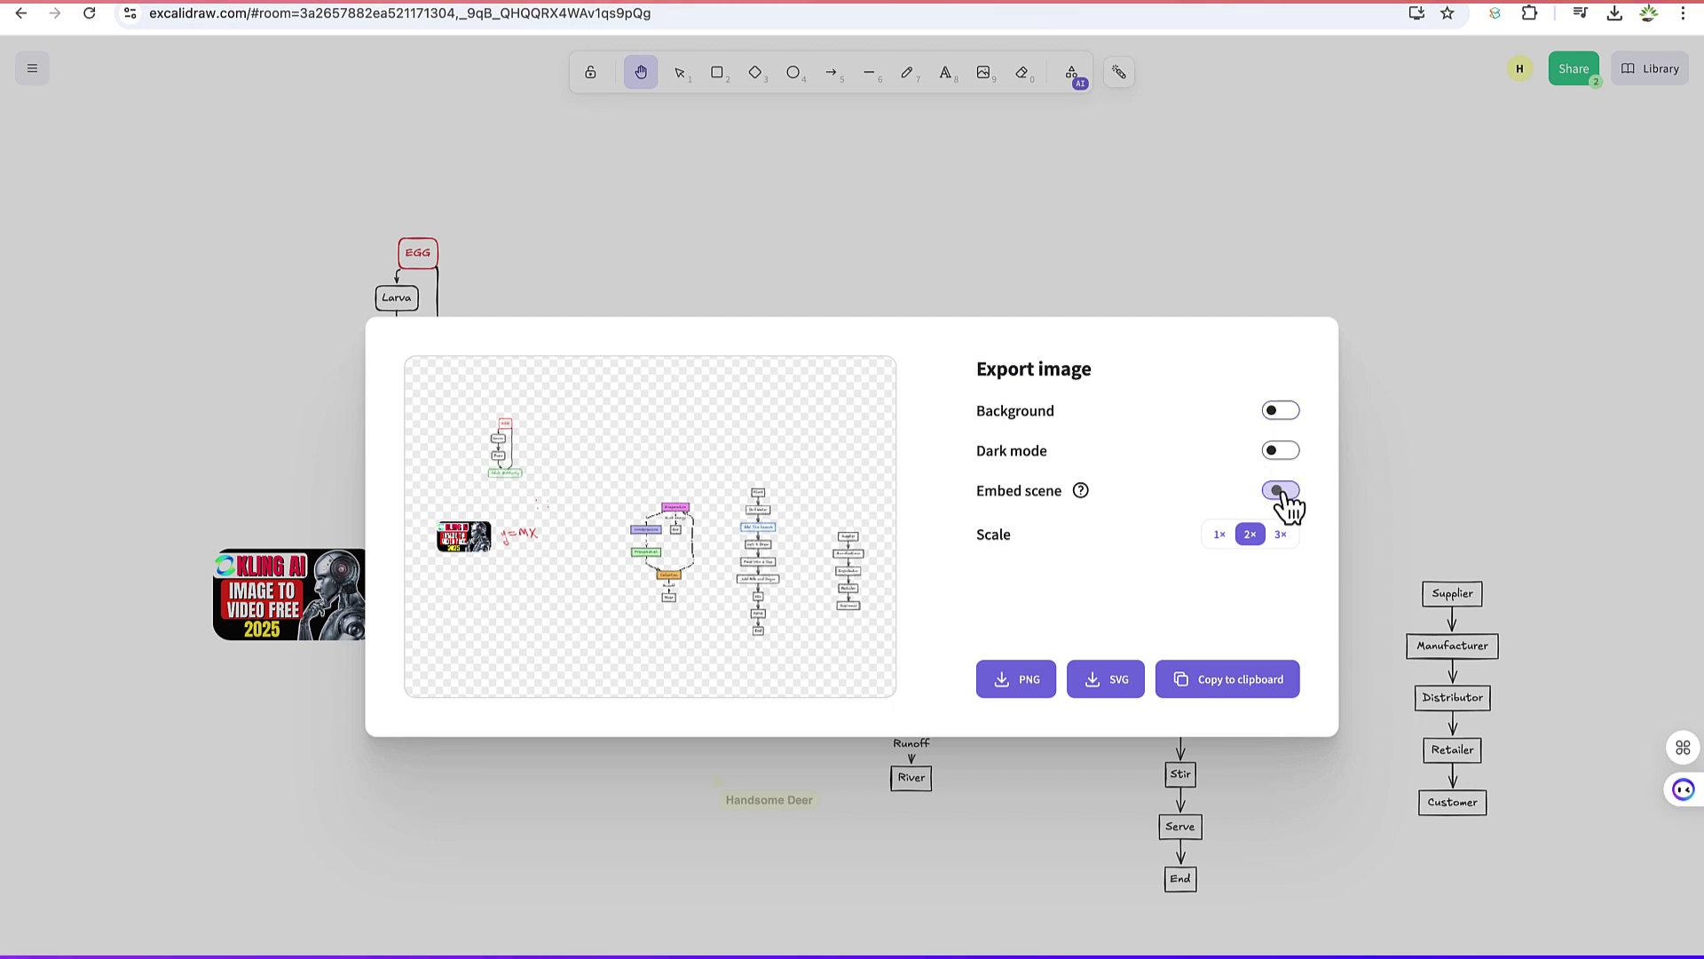
# Step: Export at 3× scale as PNG, save it to Downloads, and close the dialog
pyautogui.click(1228, 537)
pyautogui.click(1249, 537)
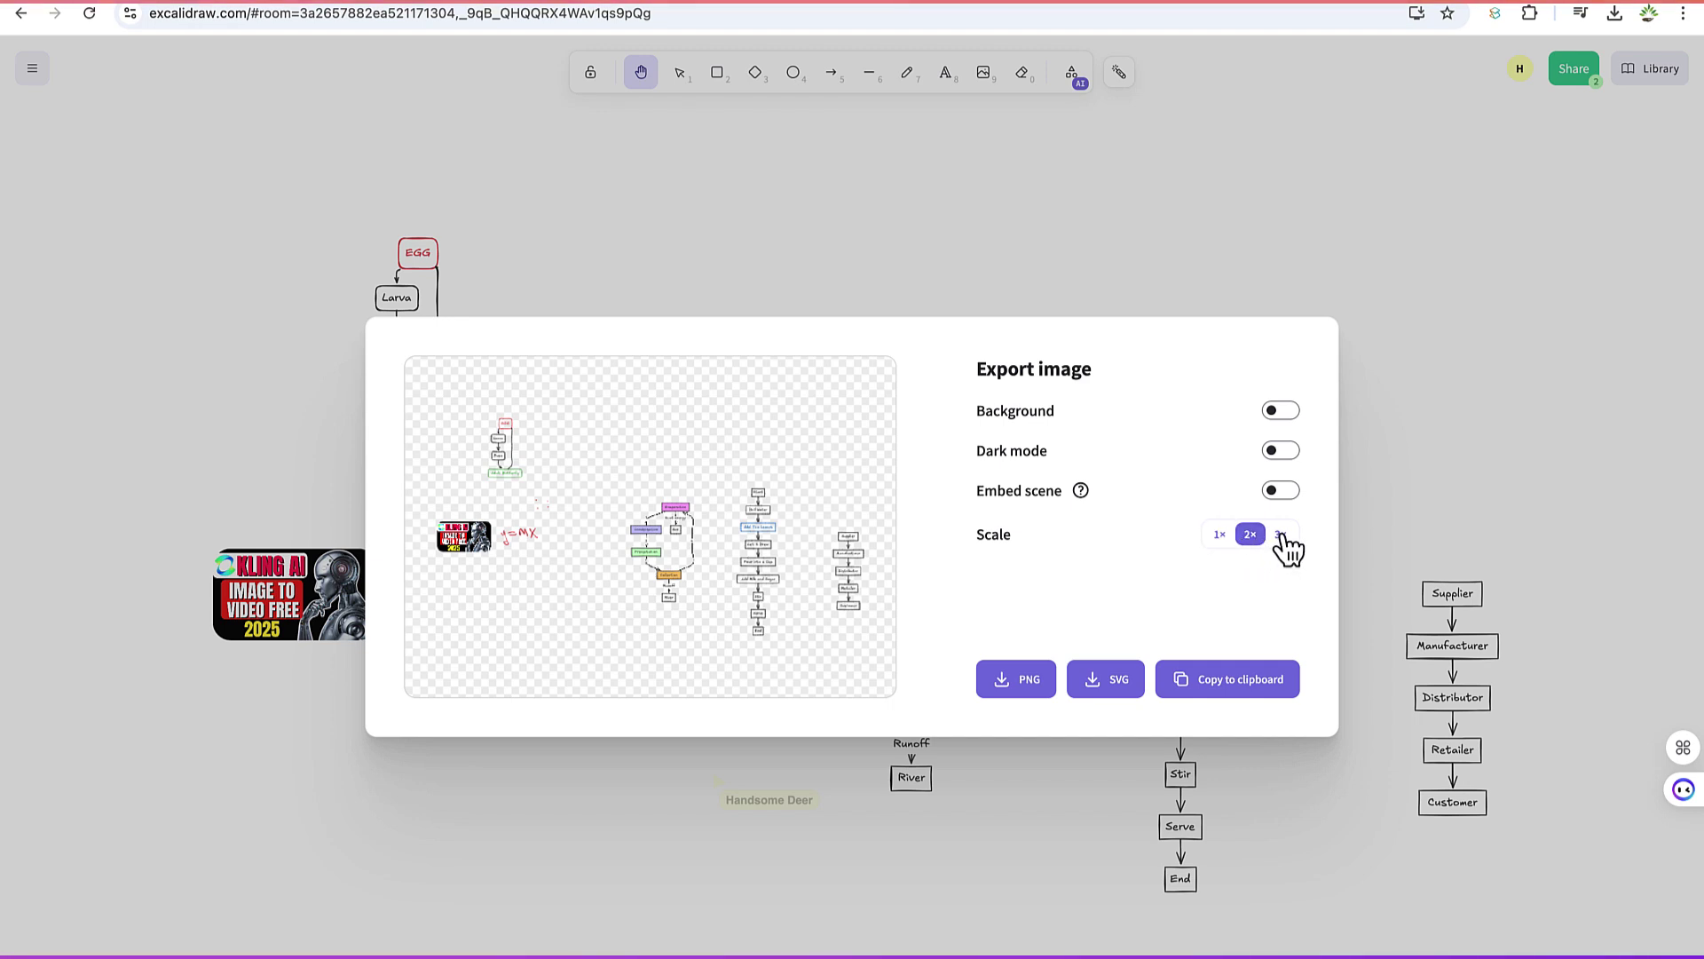
pyautogui.click(1282, 536)
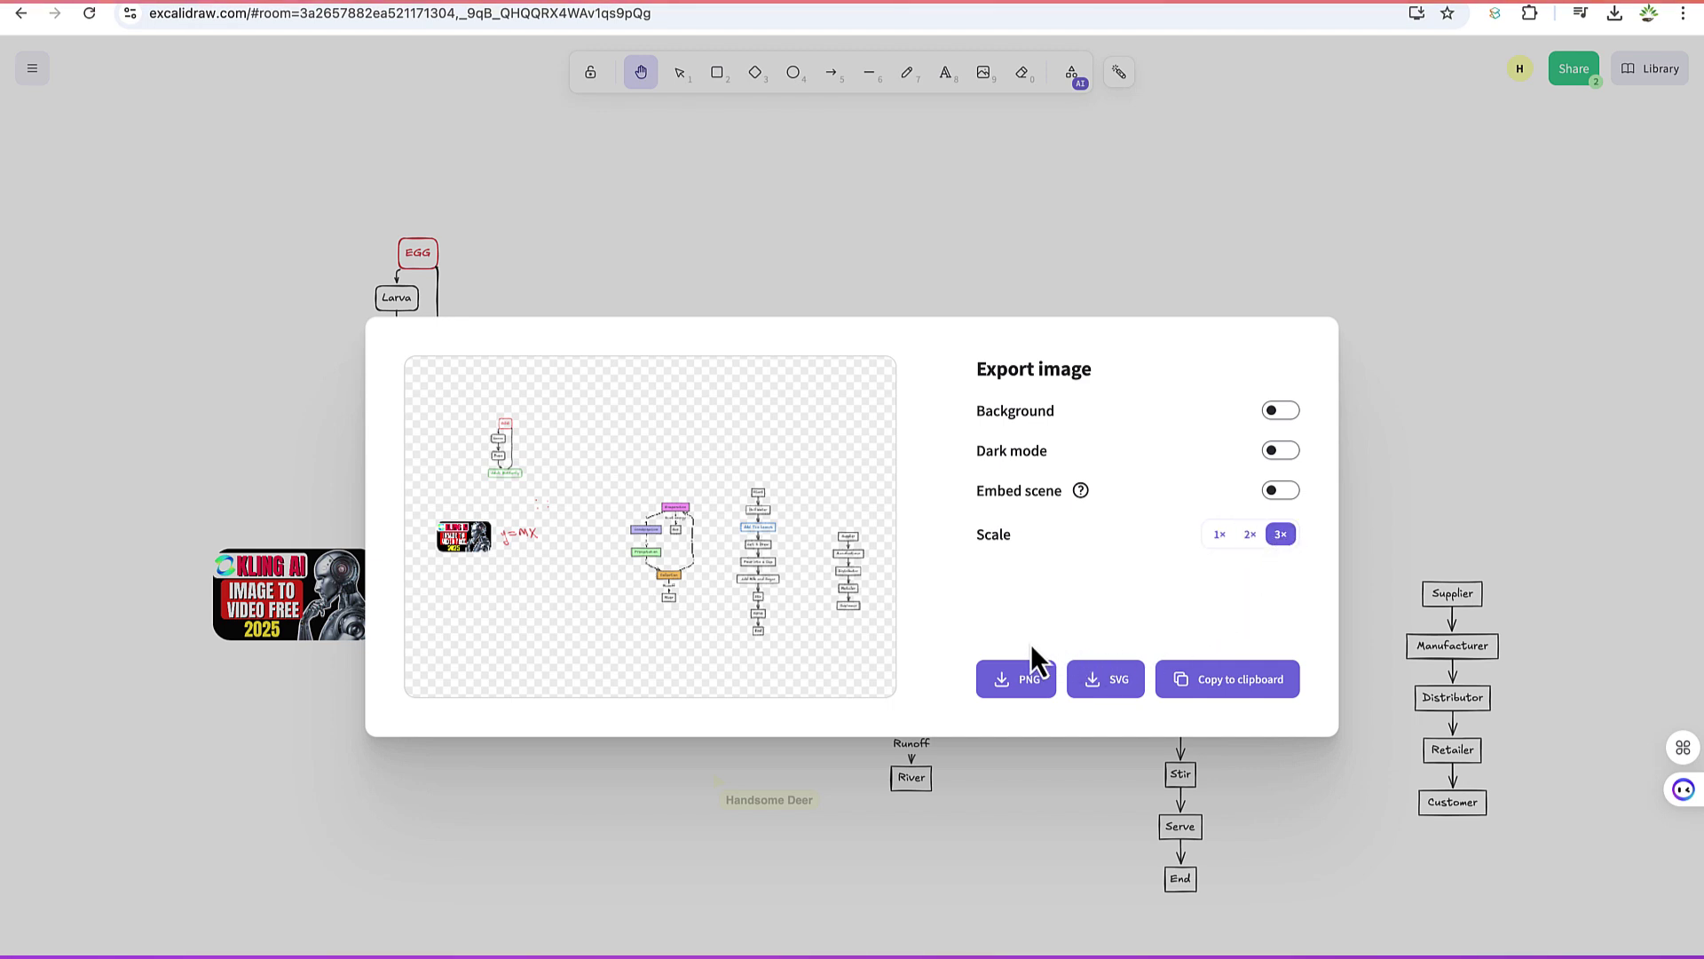
pyautogui.click(1030, 698)
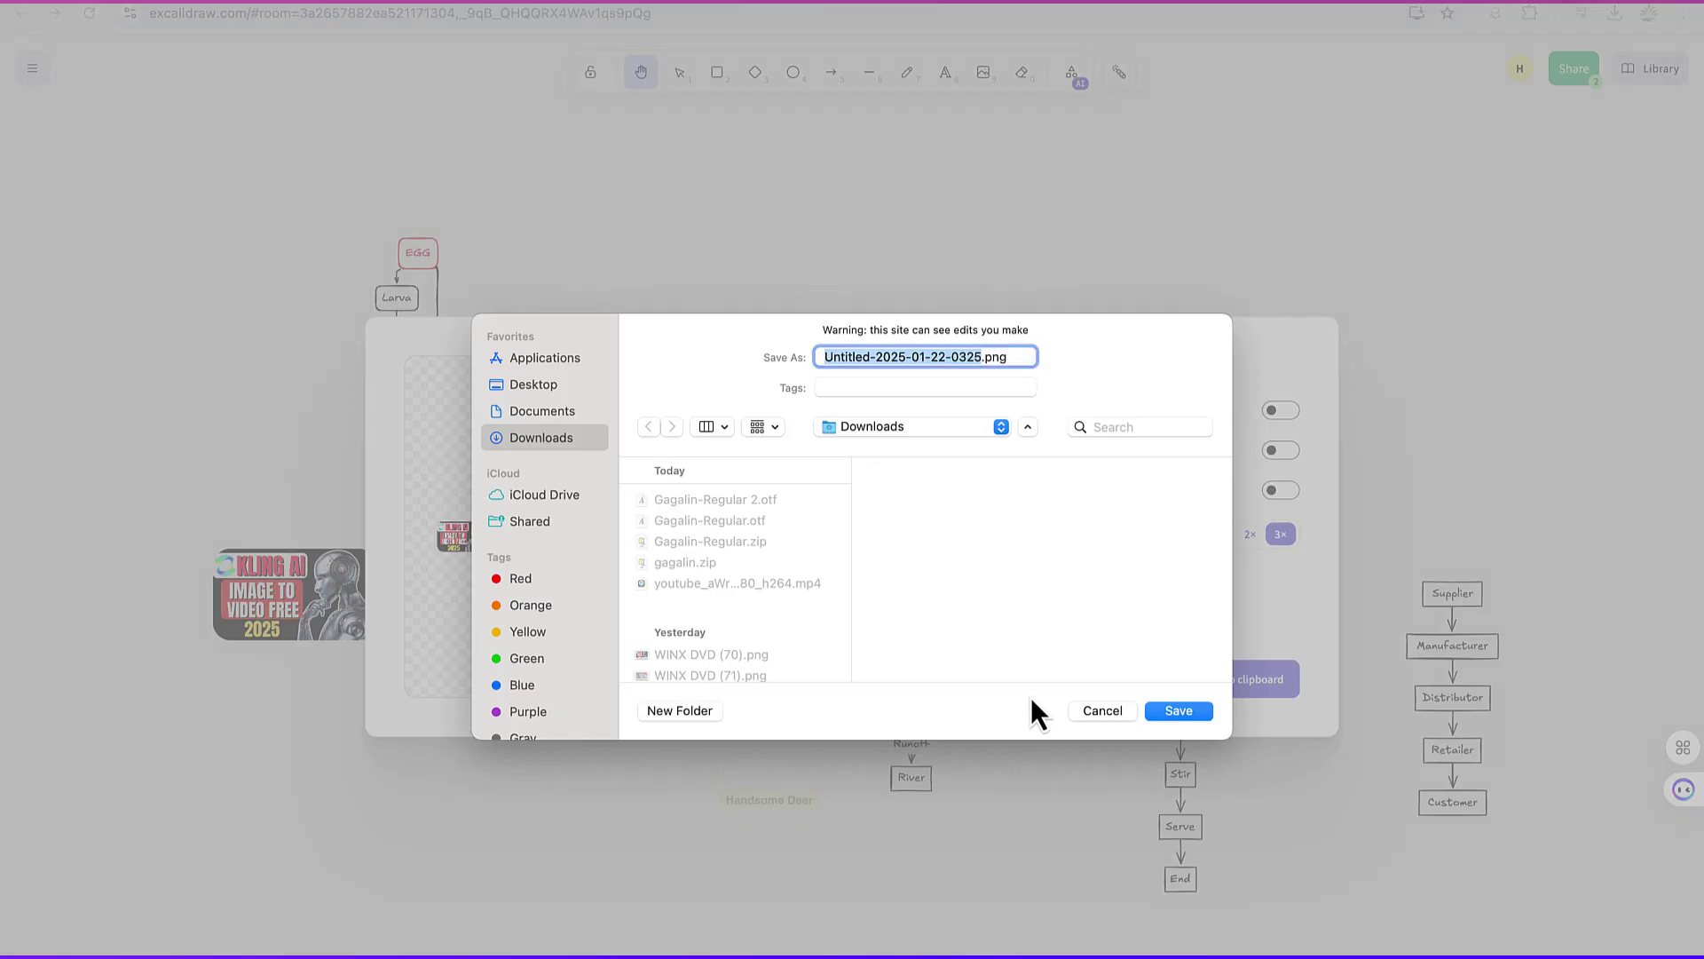
pyautogui.click(1190, 711)
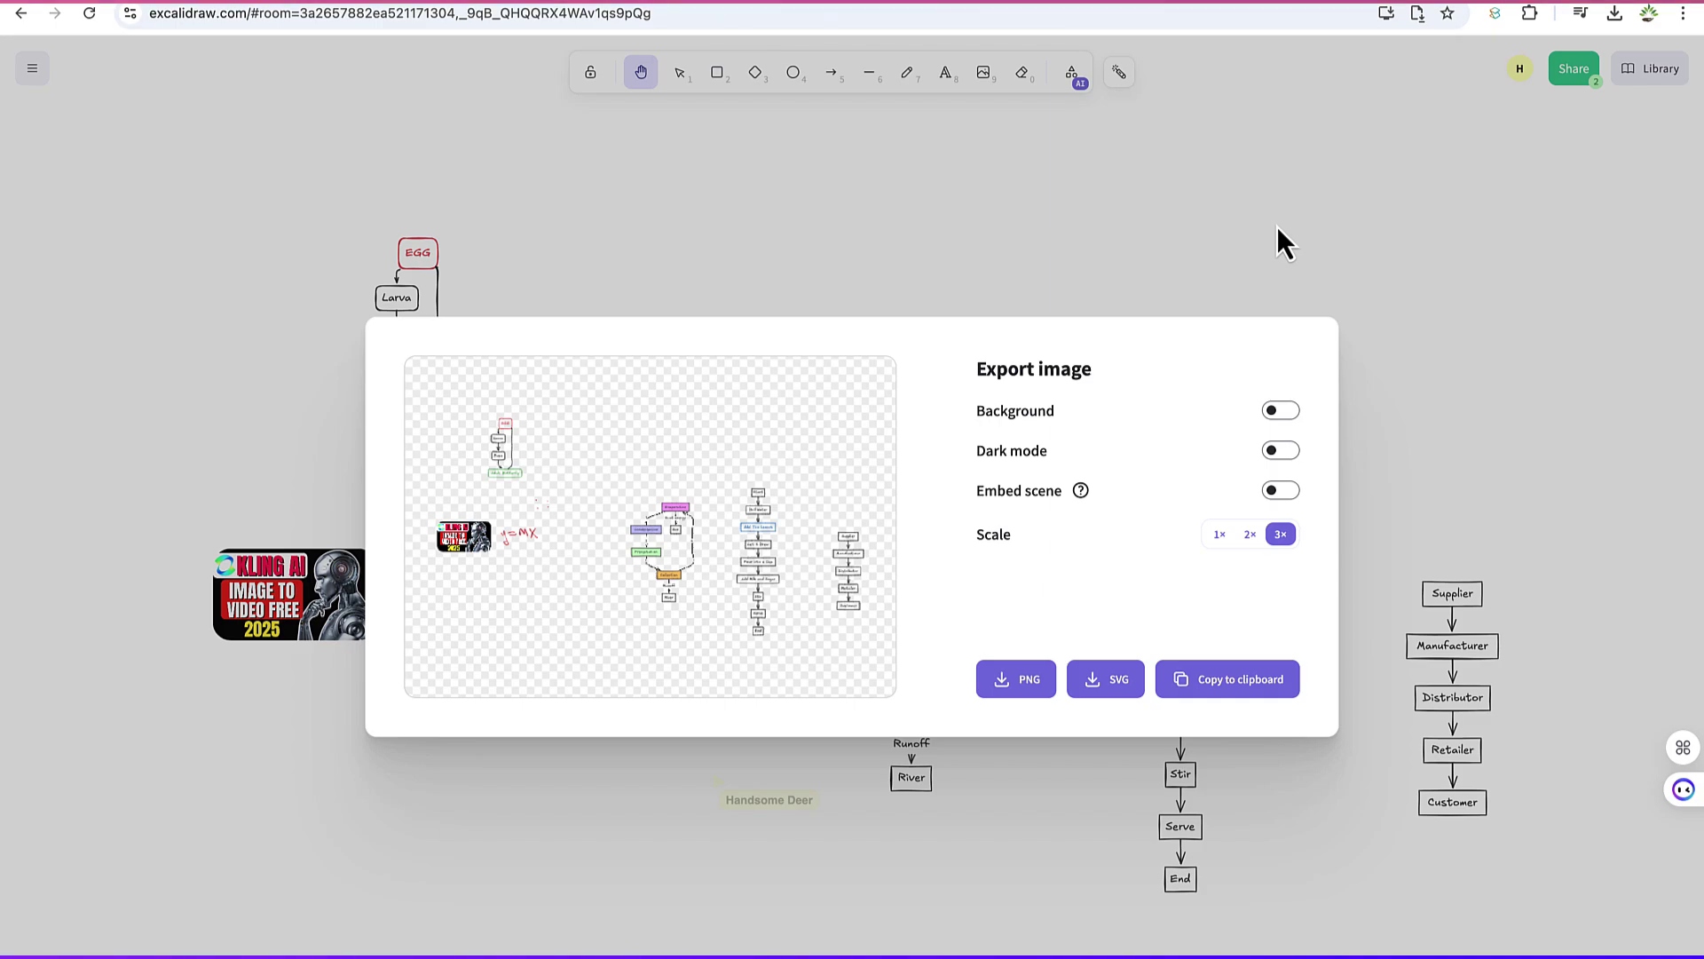
pyautogui.click(1276, 227)
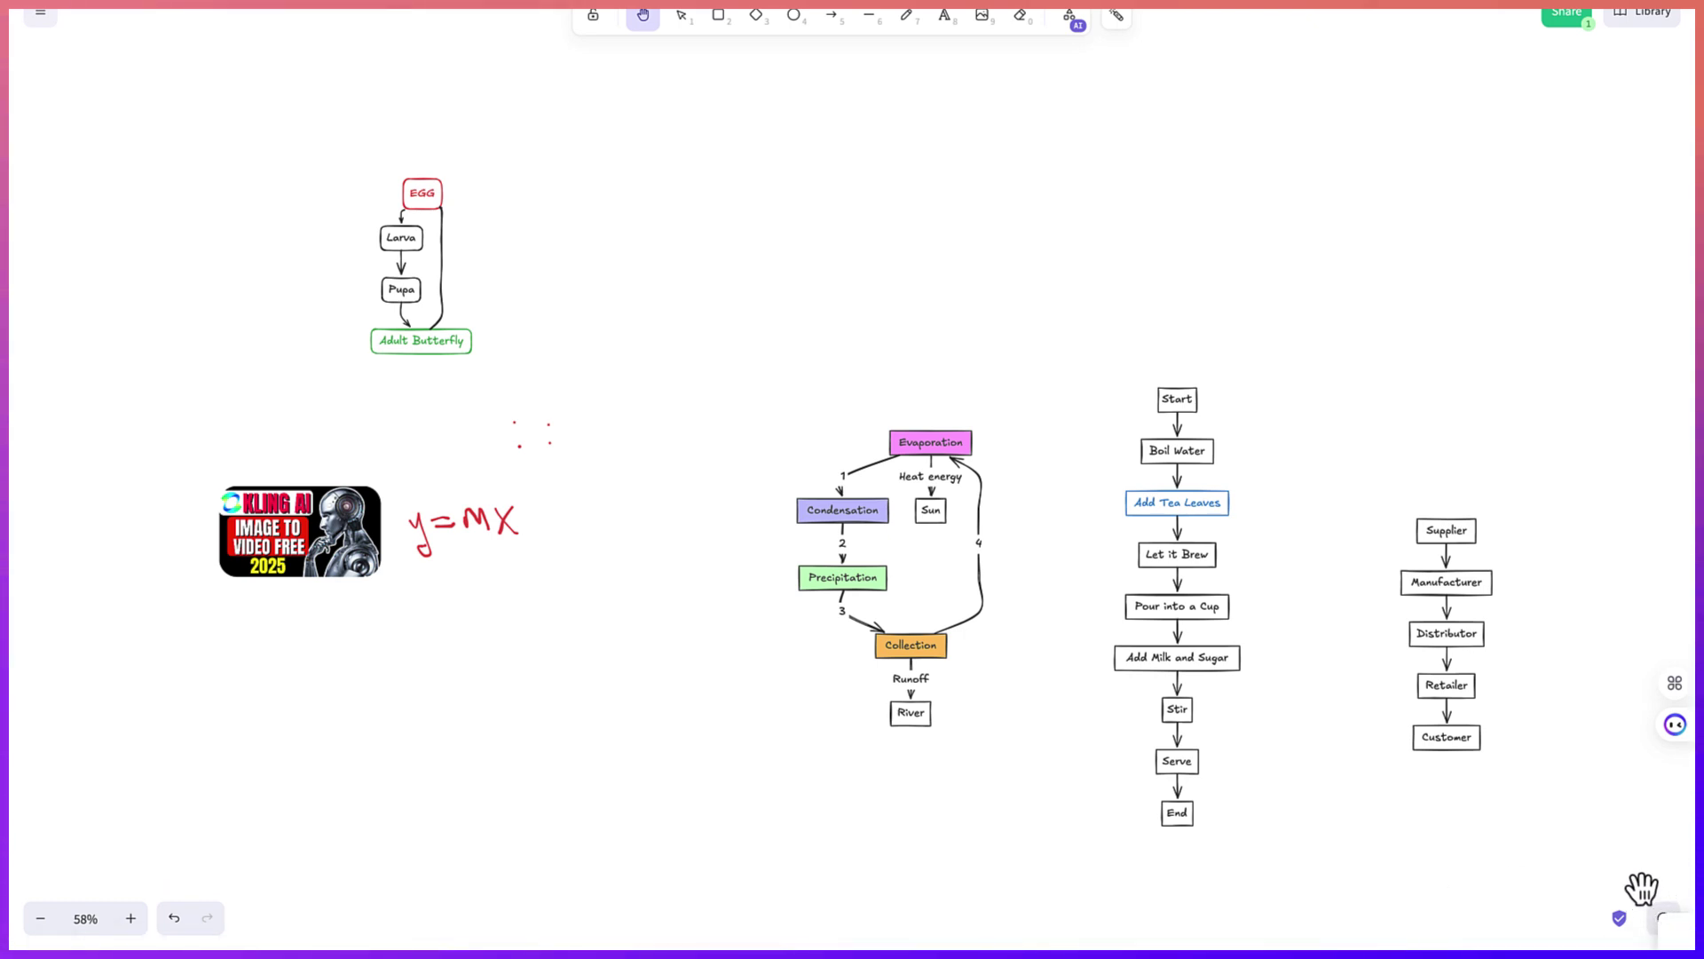
# Step: Open Help from the ? button and scroll through the tool, editor and view shortcuts
pyautogui.click(1660, 919)
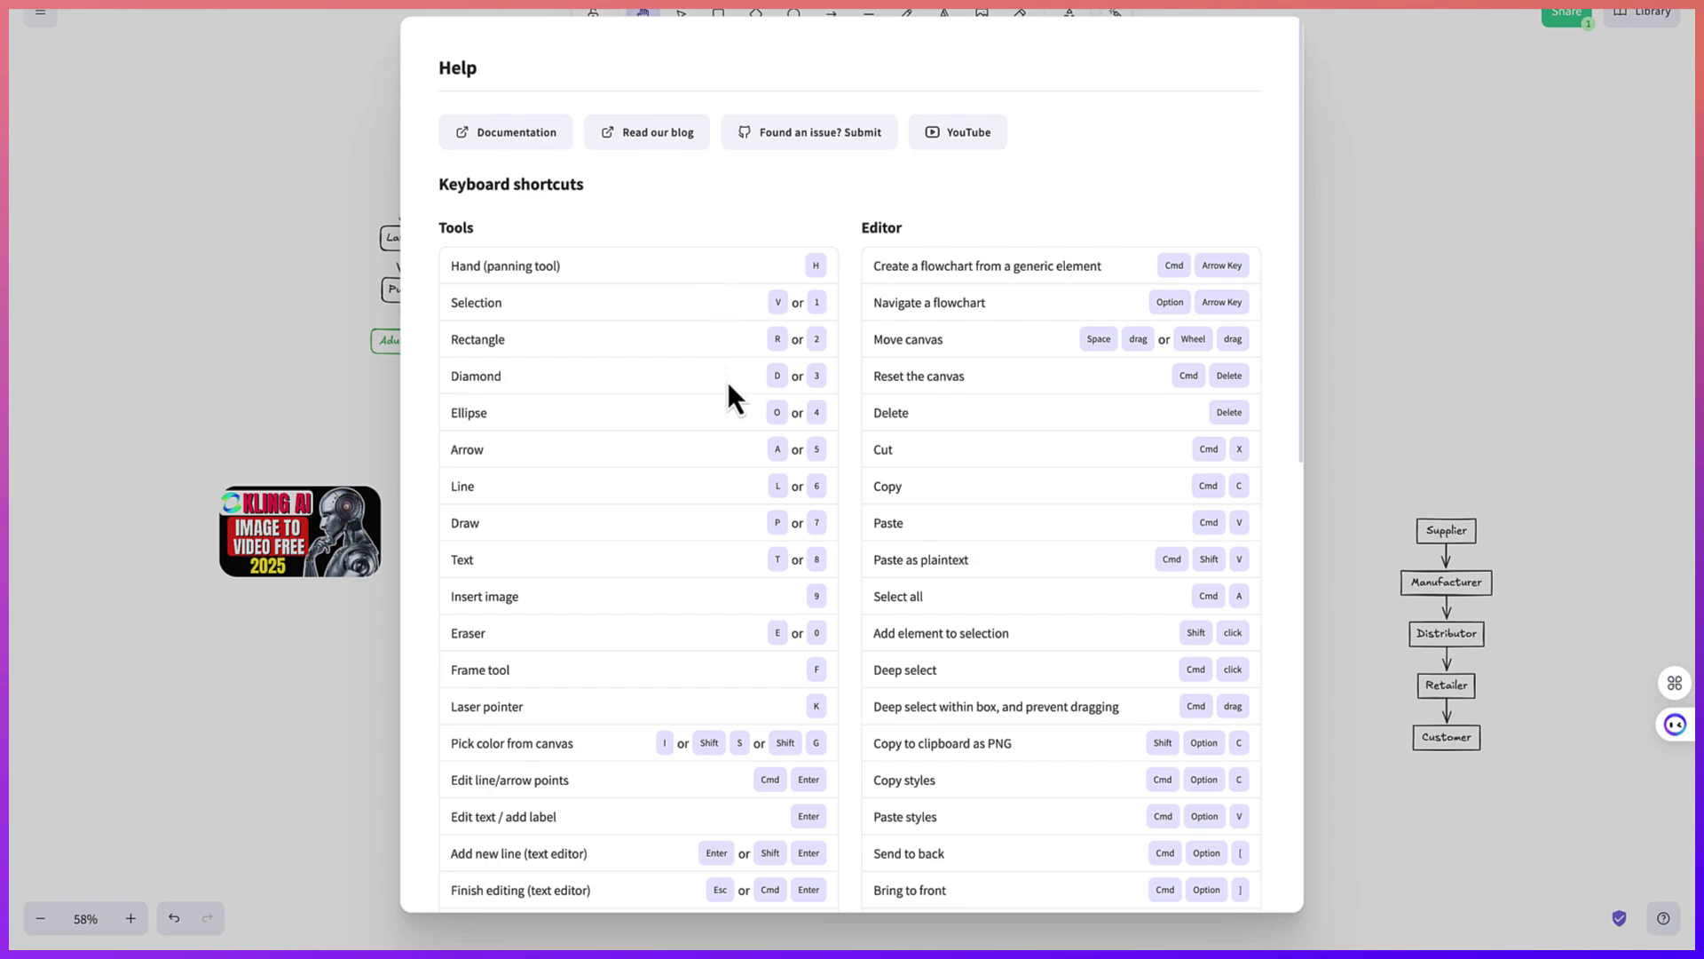
pyautogui.scroll(-5, 732, 444)
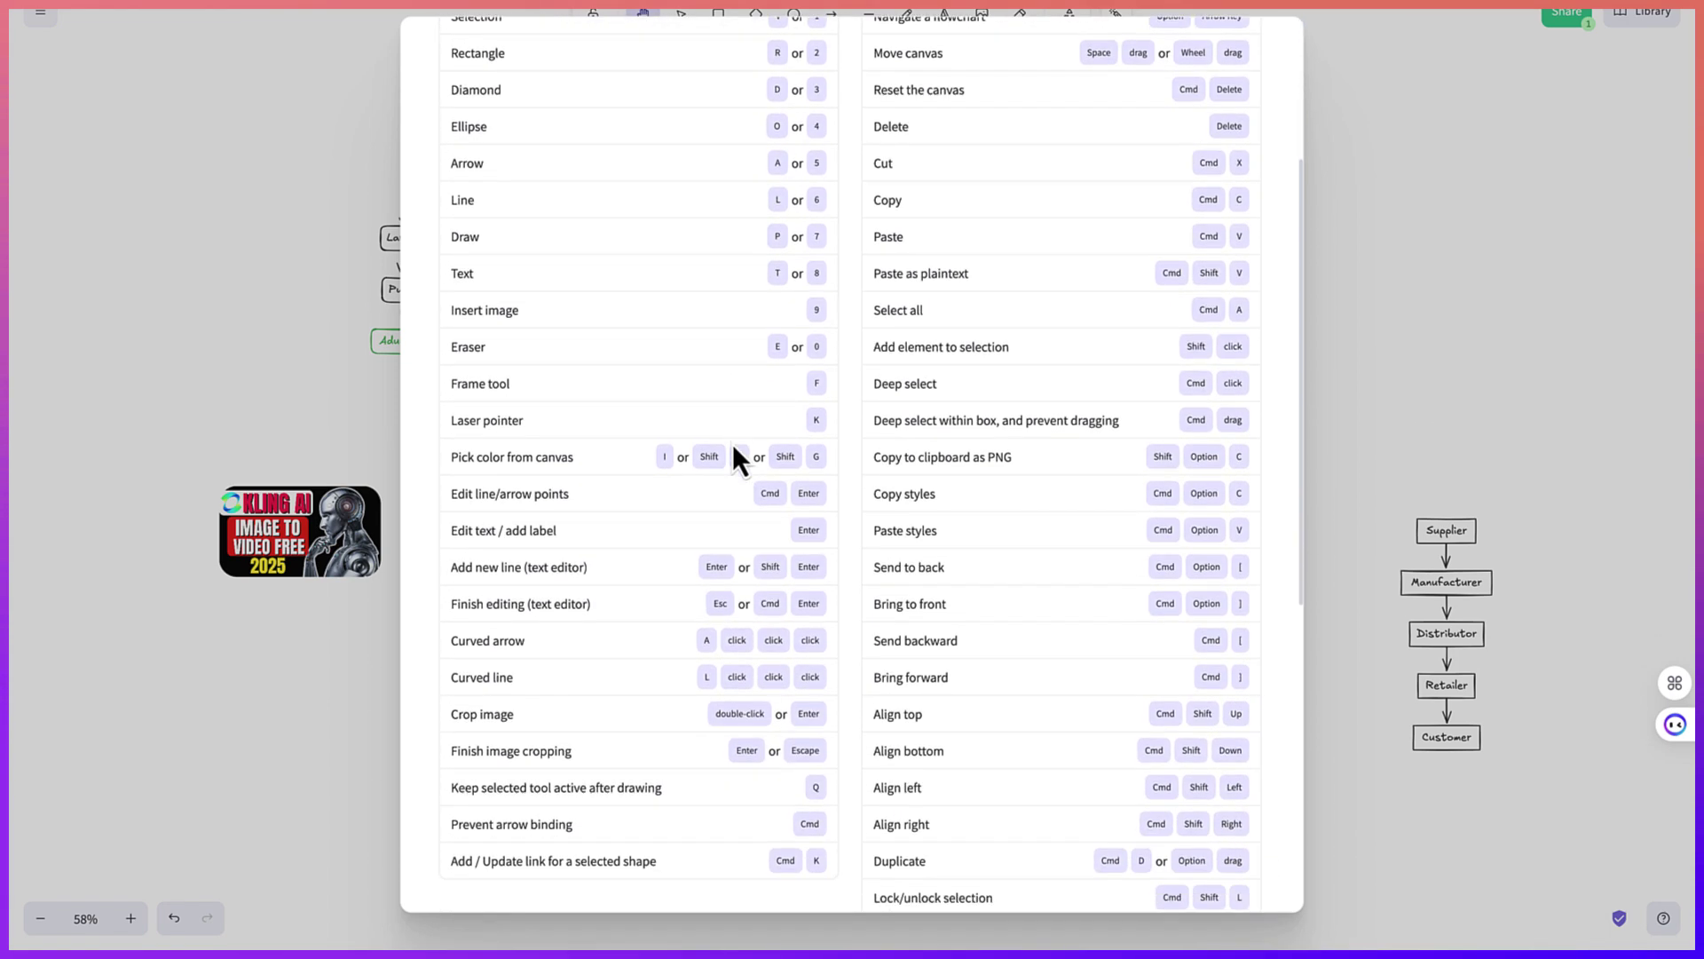
pyautogui.scroll(-5, 732, 444)
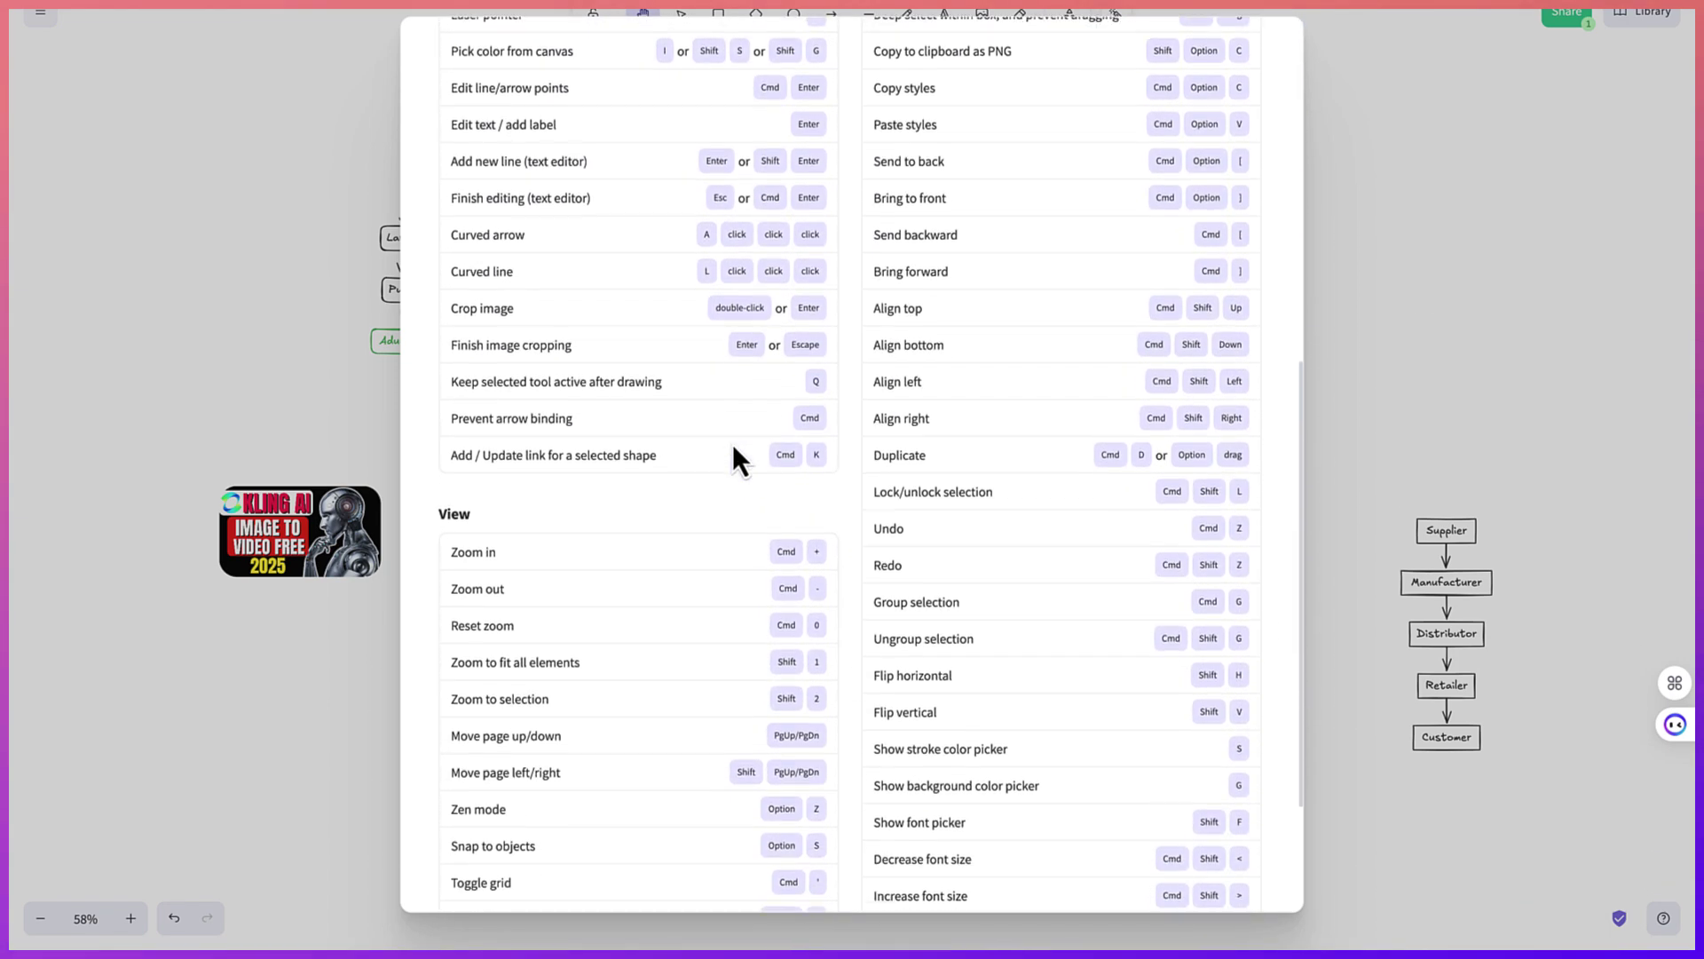
pyautogui.scroll(2, 732, 444)
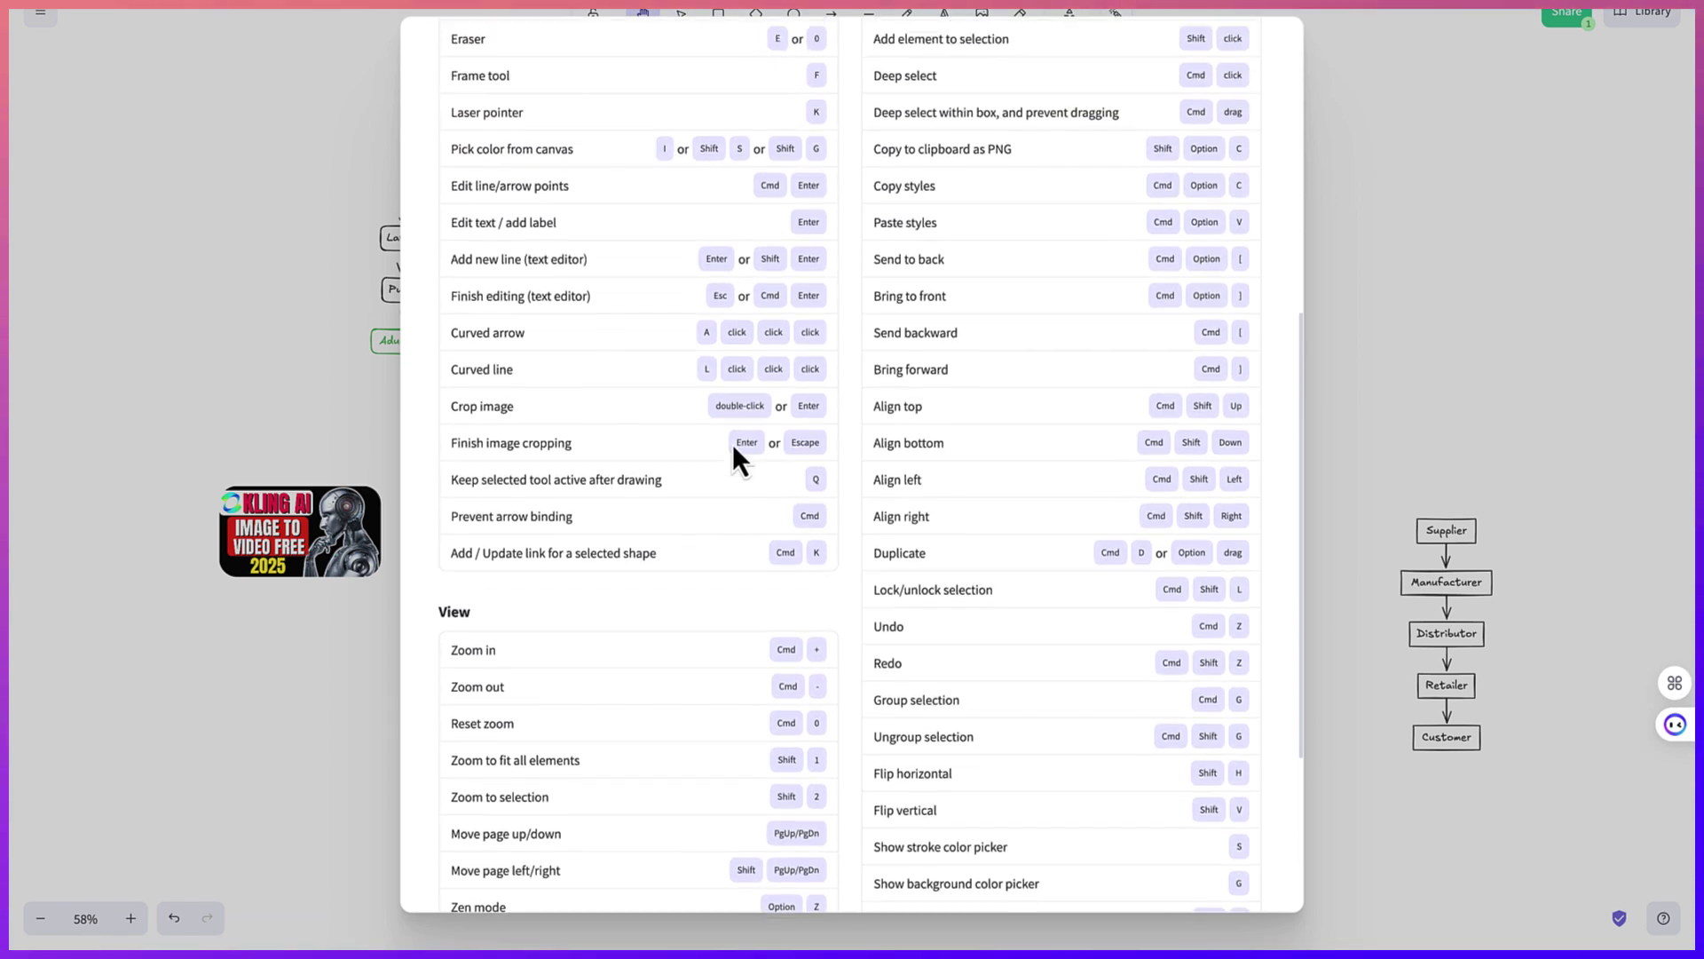
pyautogui.scroll(5, 733, 444)
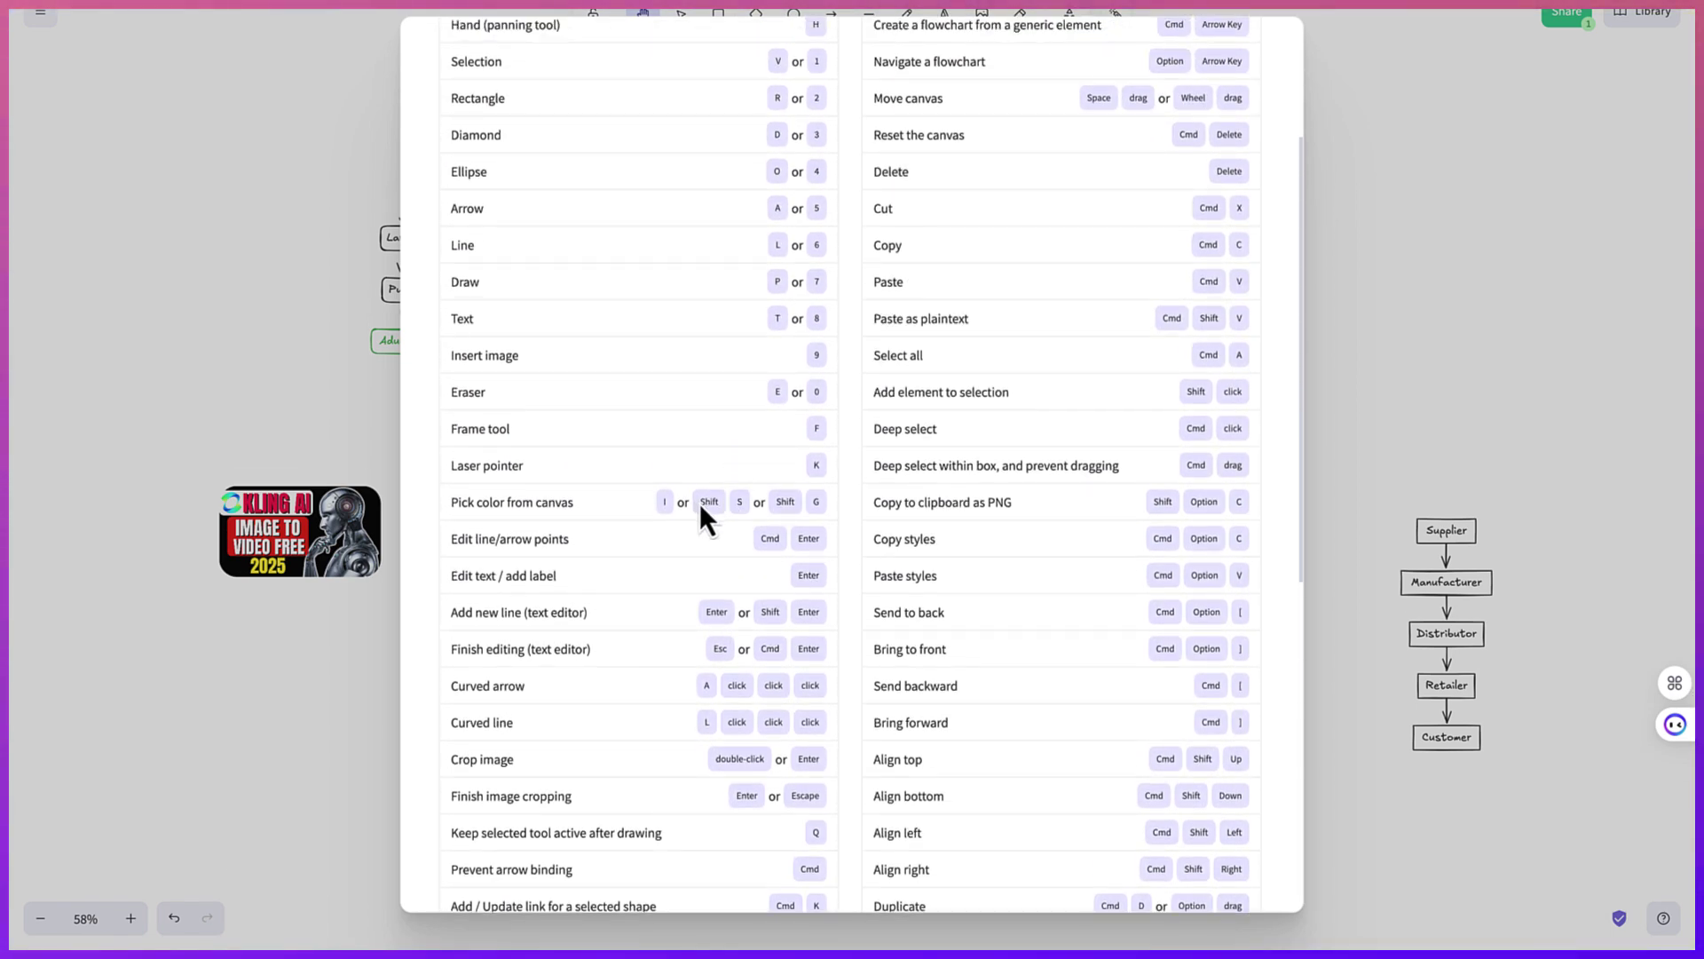
pyautogui.scroll(3, 705, 502)
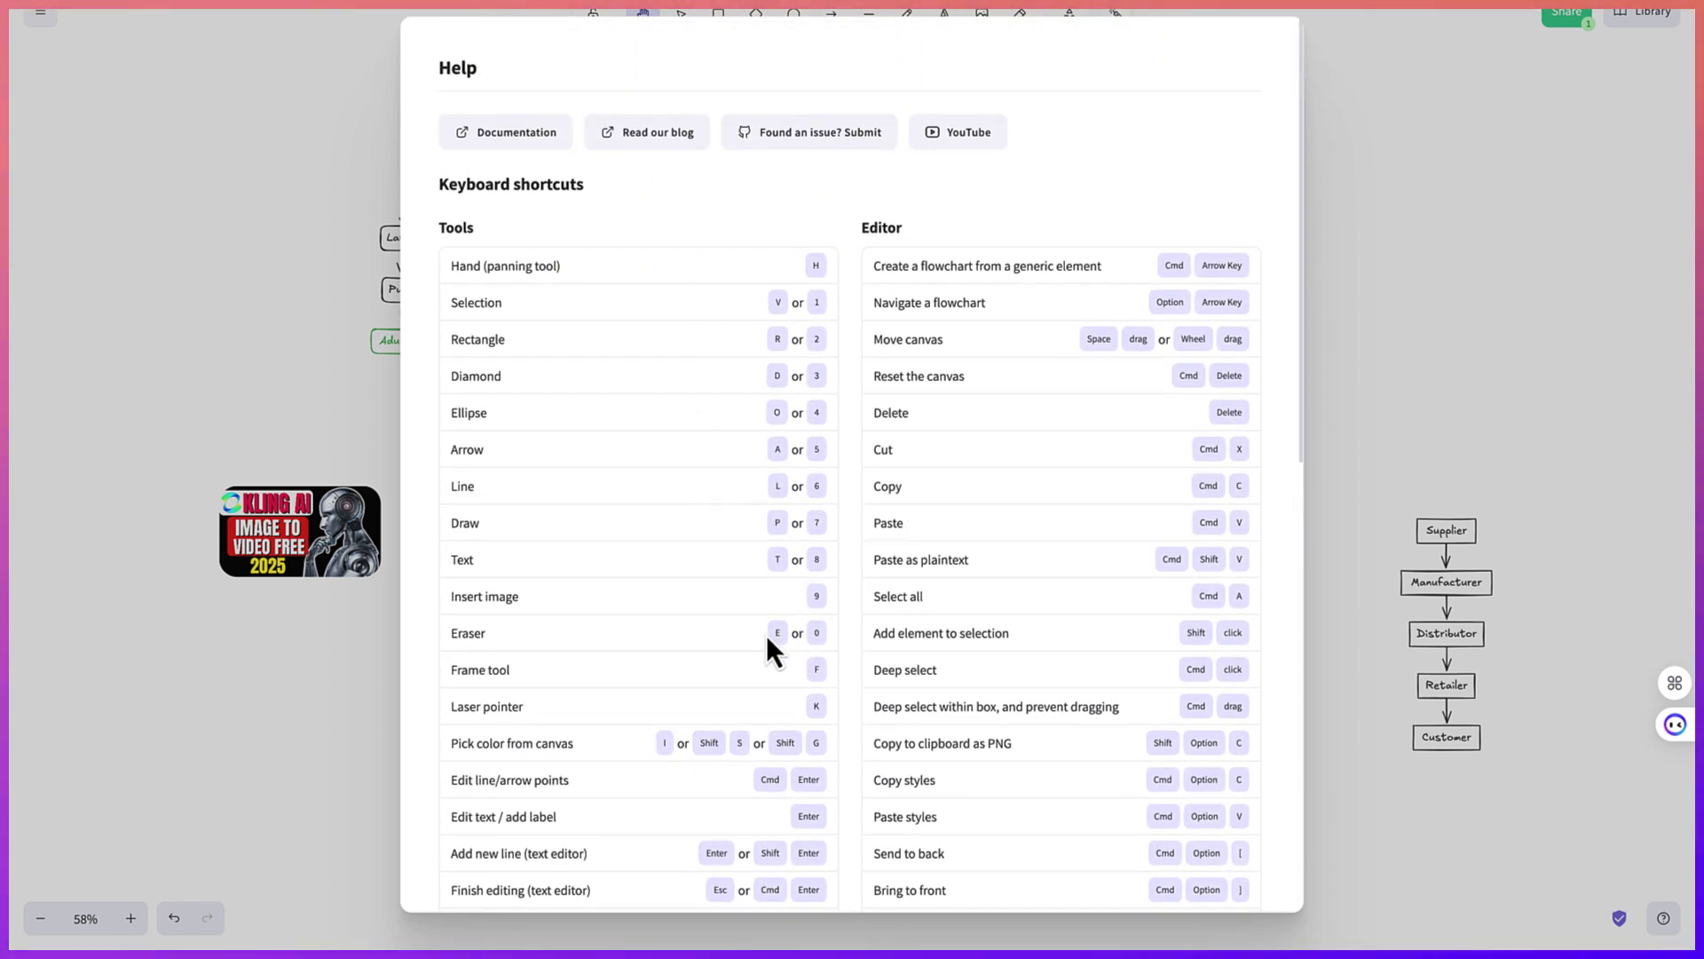